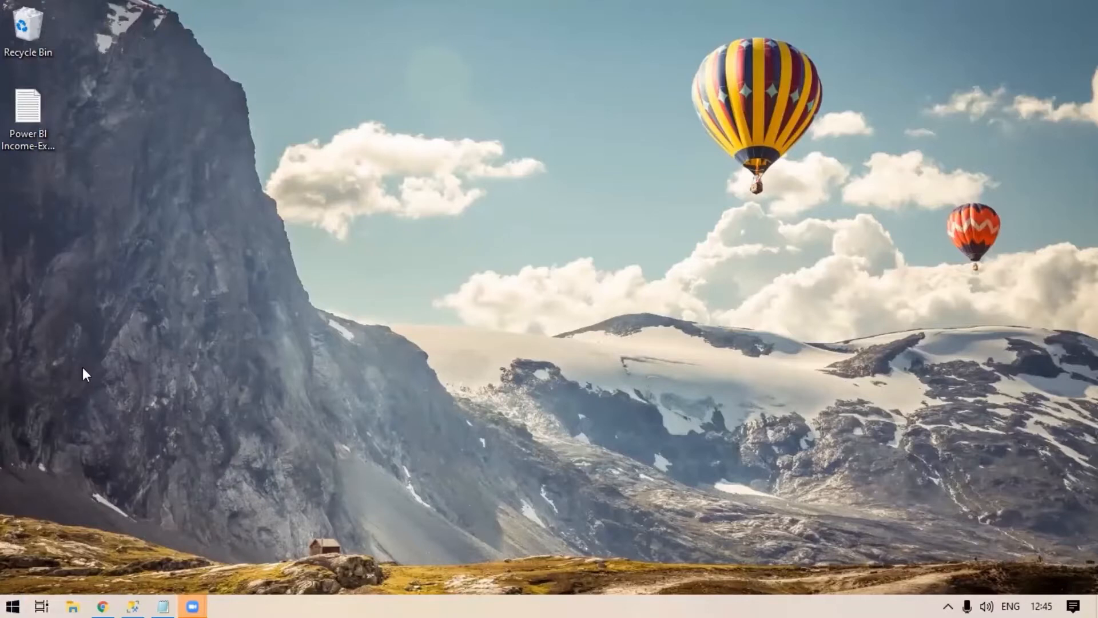
Launch Power BI Desktop with a blank report.
key(super)
text(power)
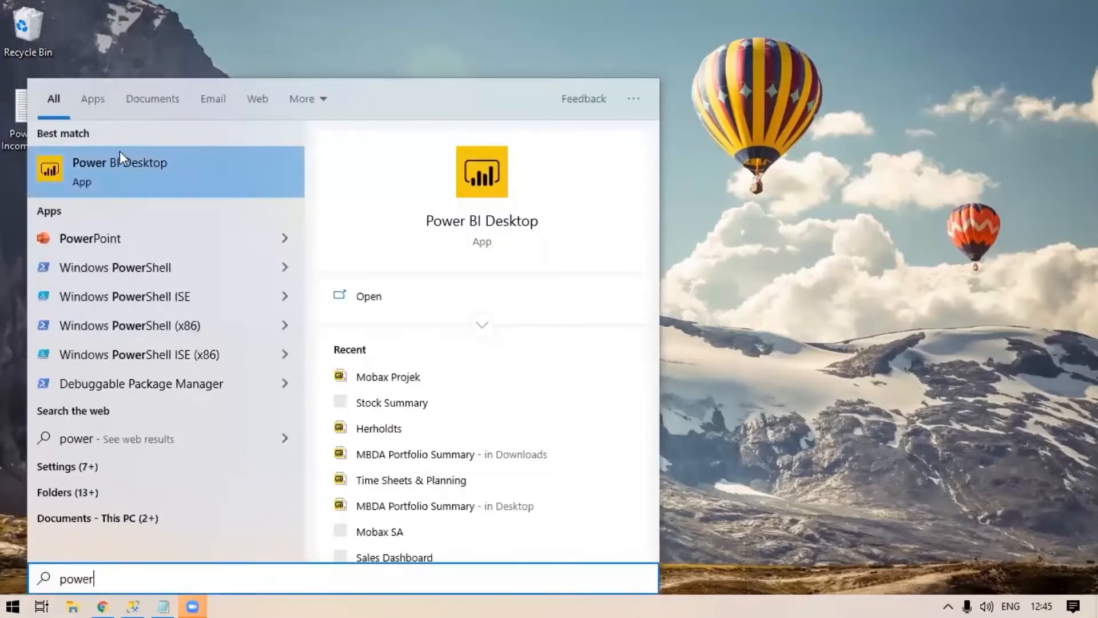
click(122, 167)
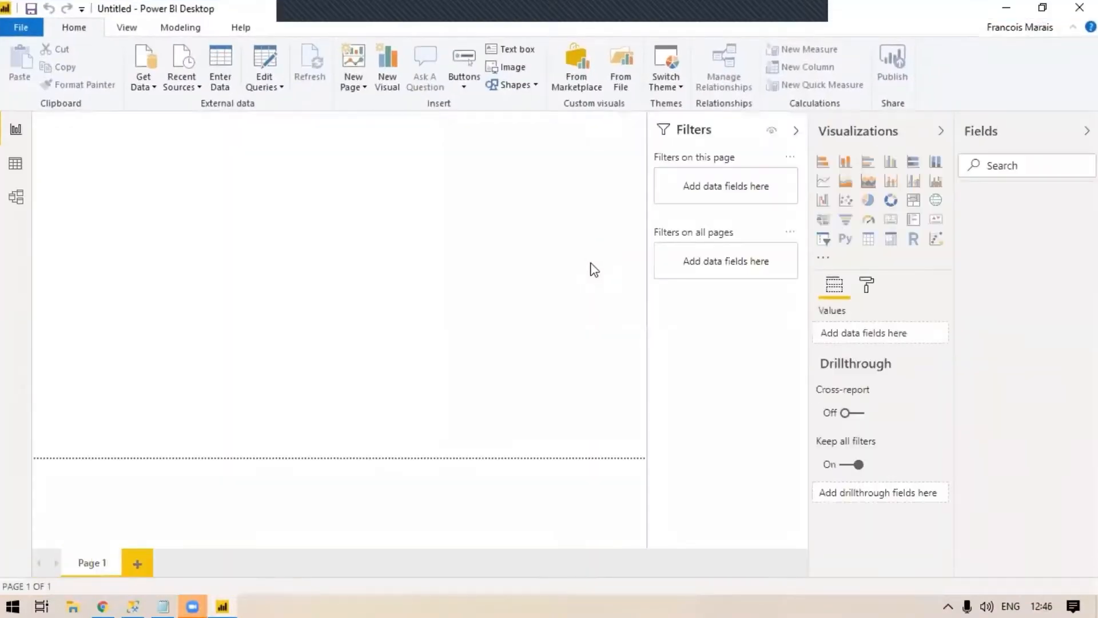
Collapse the Filters, Visualizations and Fields panes to enlarge the report canvas.
click(796, 131)
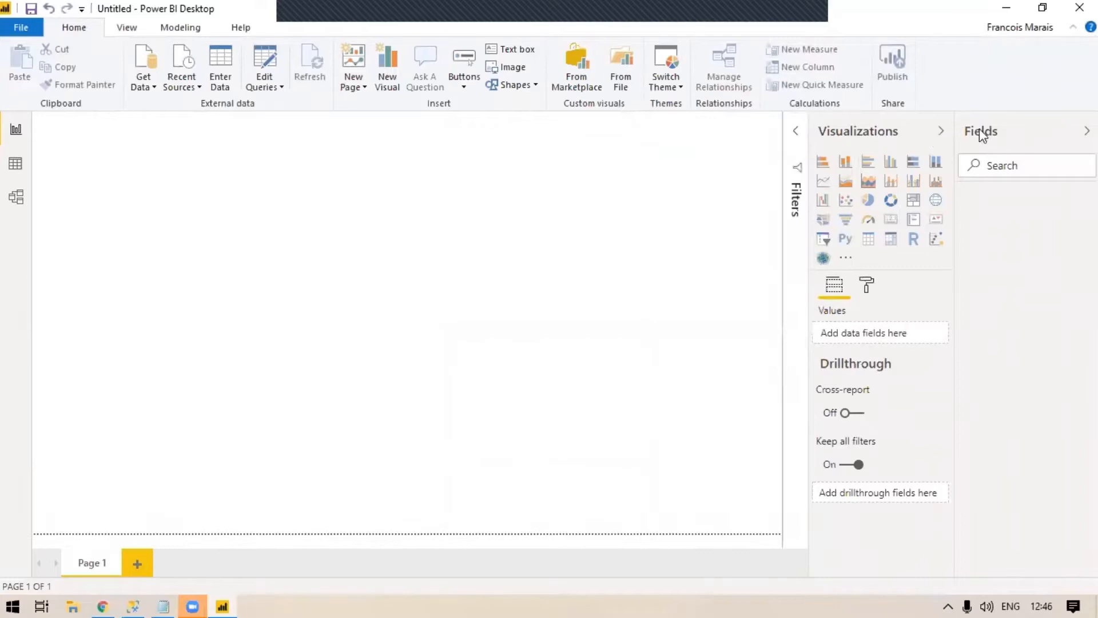
click(940, 131)
click(1087, 131)
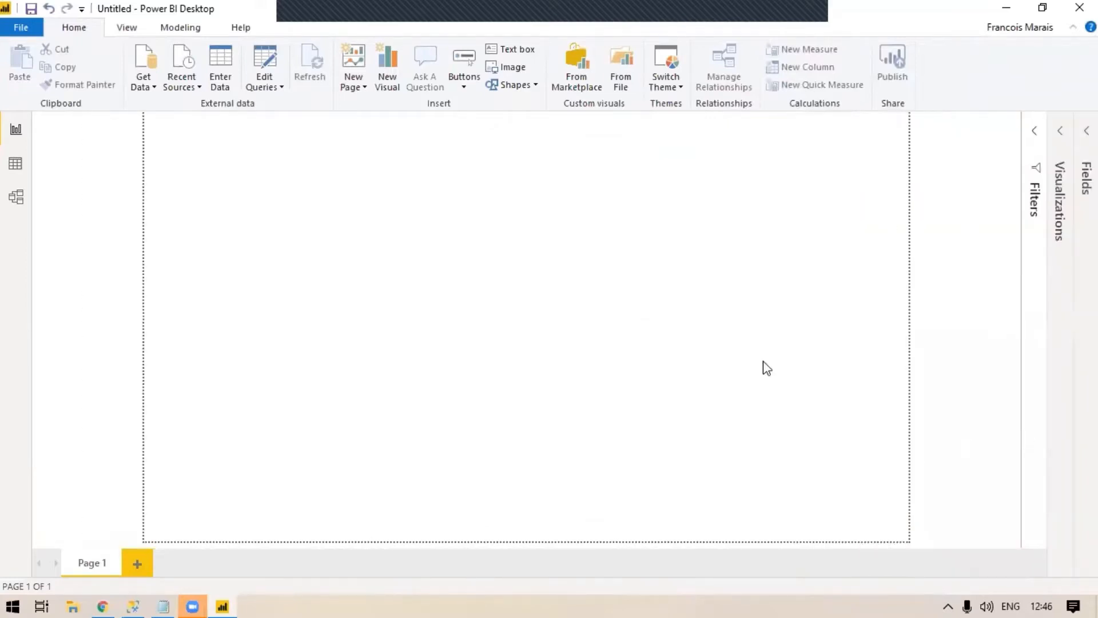
Start a SQL Server database import and enter the server name found in SQL Server Management Studio's connection dialog.
click(150, 92)
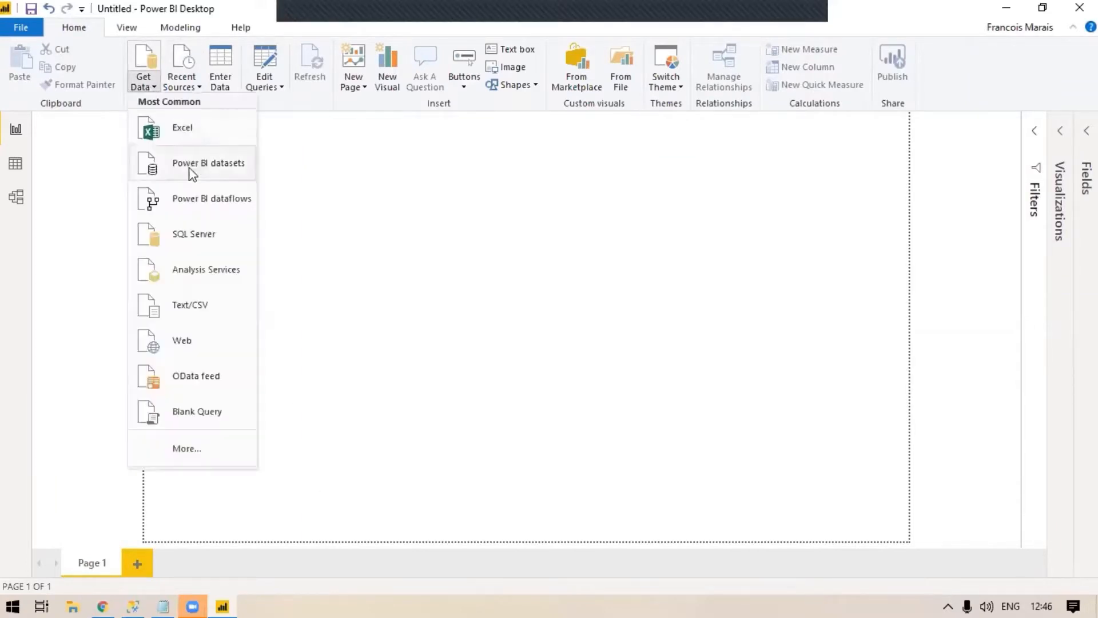
click(179, 240)
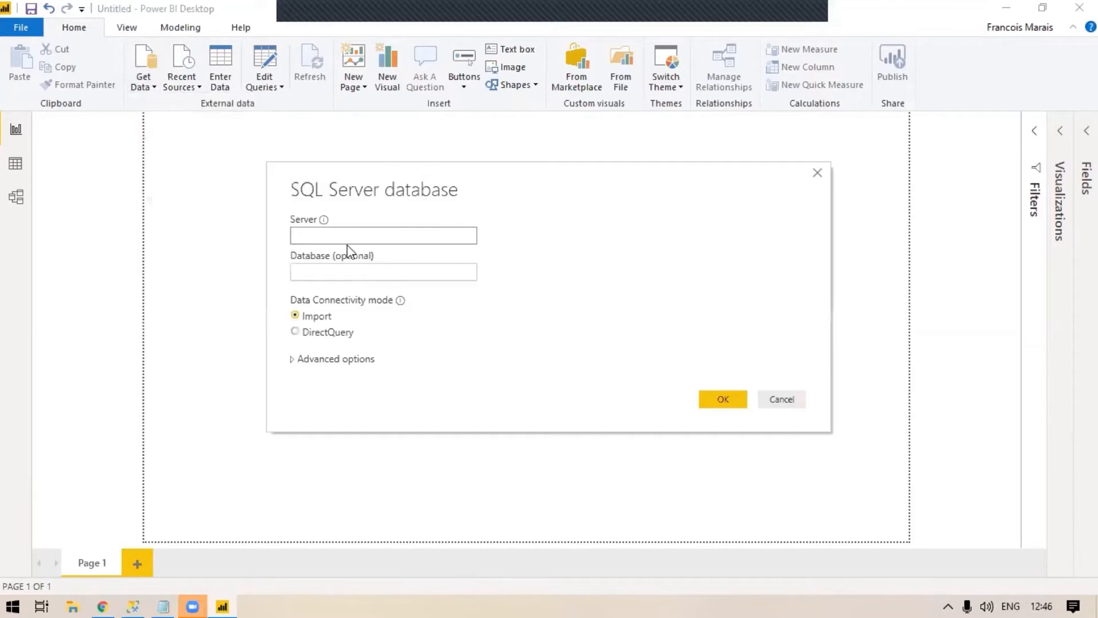
click(135, 593)
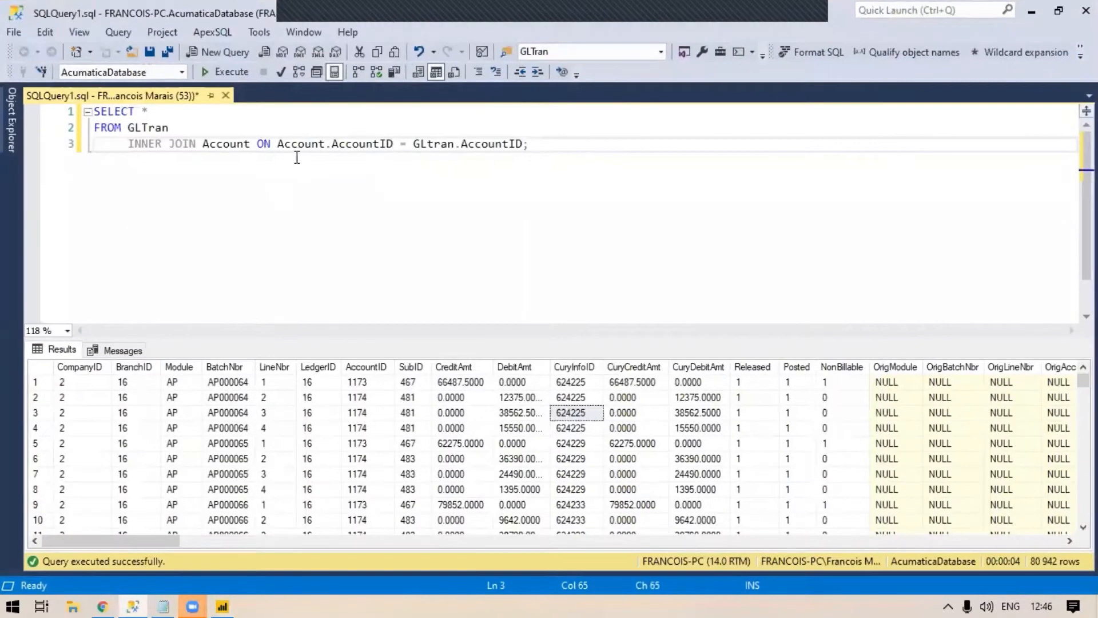
click(9, 115)
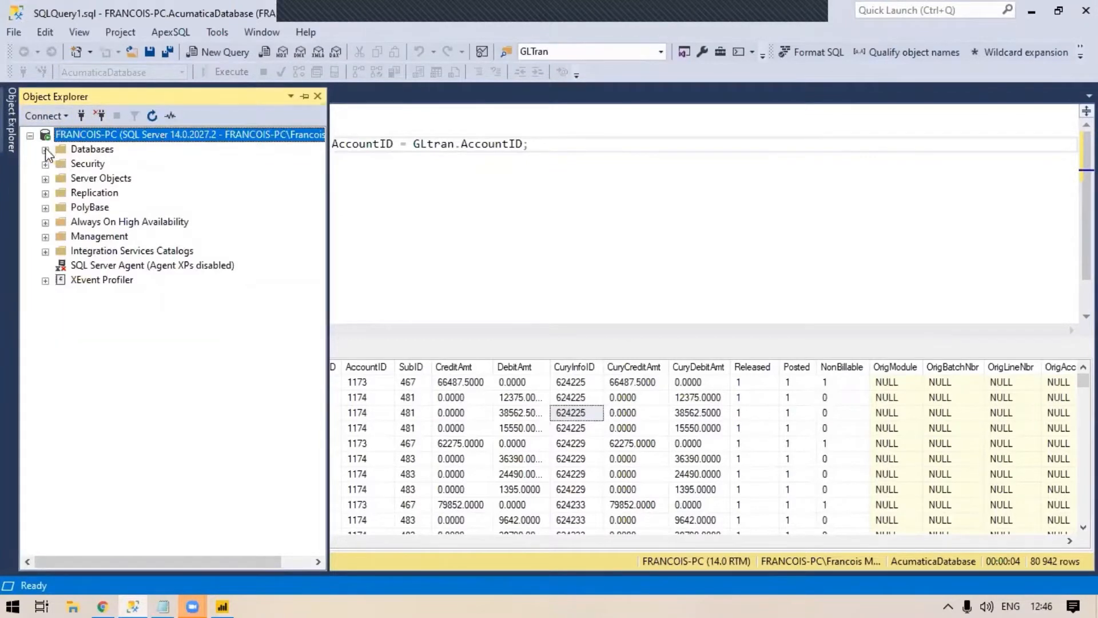
click(82, 116)
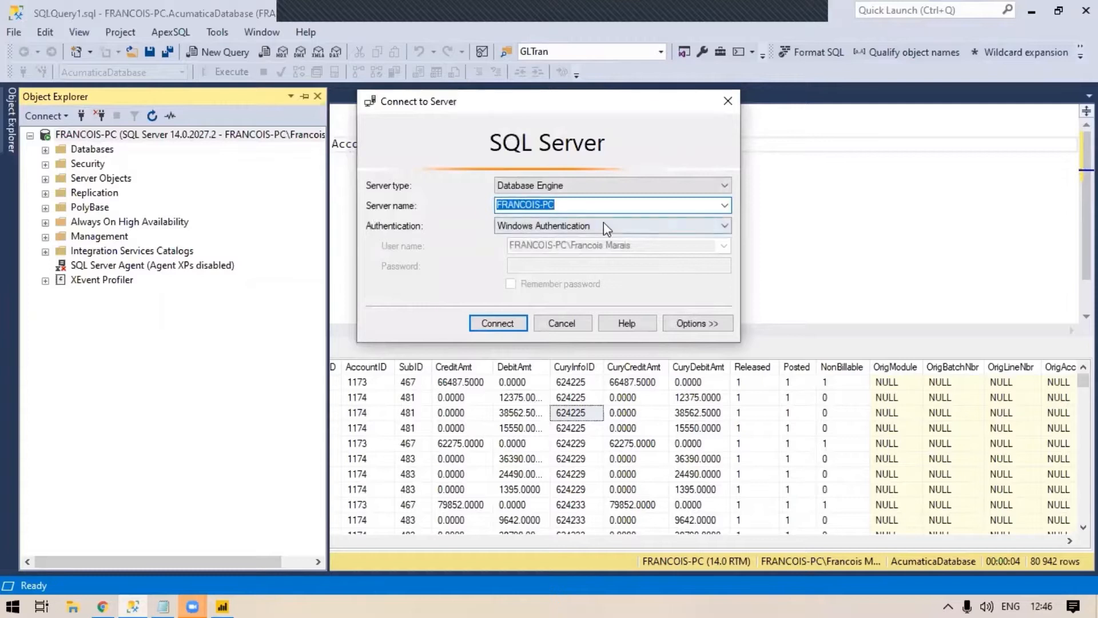
click(225, 602)
text(FRANCOIS-PC)
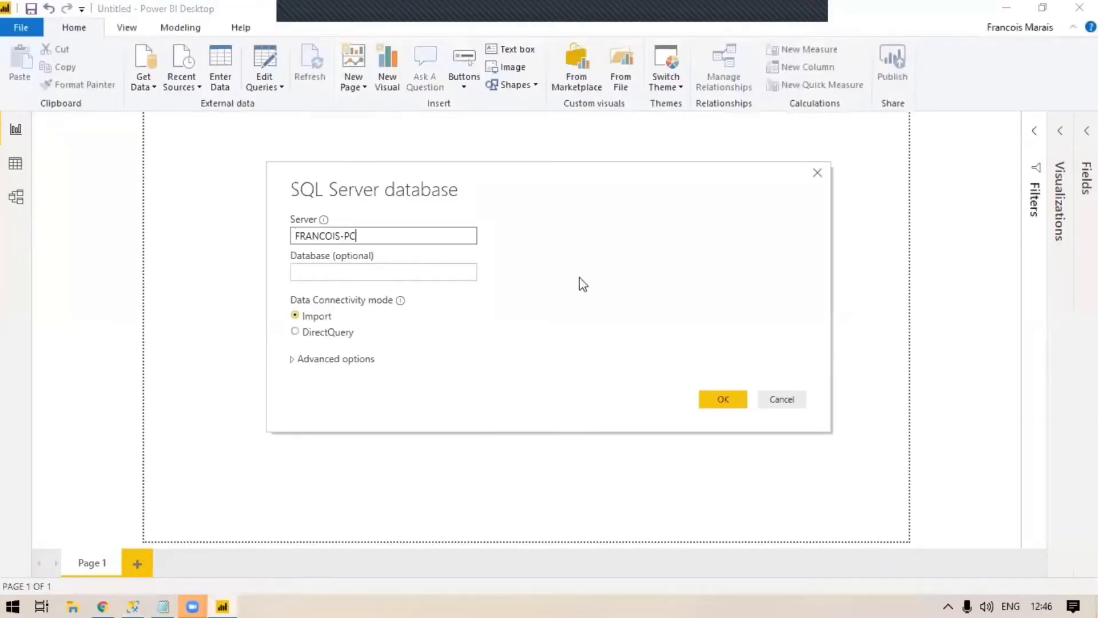
Switch to SQL Server Management Studio, dismiss its Connect to Server dialog and minimize the window.
click(133, 602)
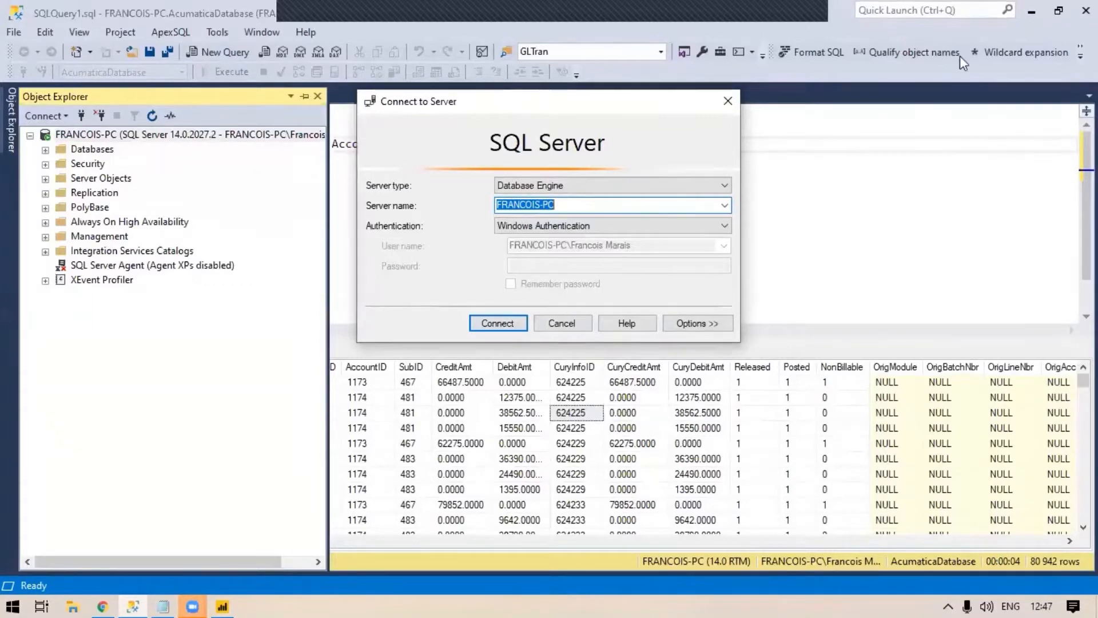
click(728, 101)
click(946, 280)
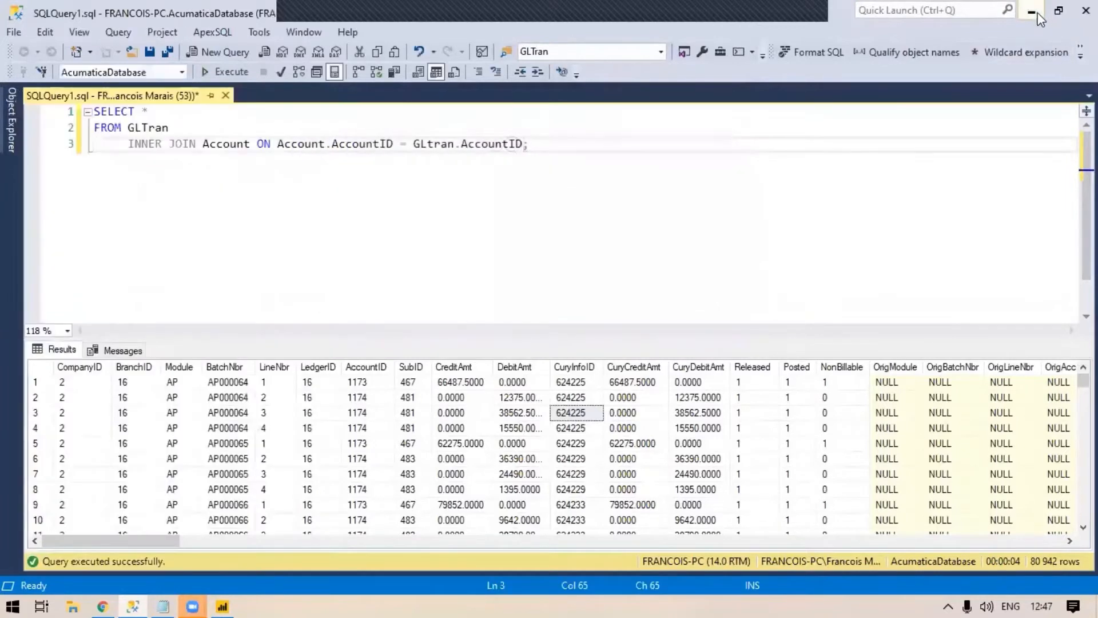
click(1036, 13)
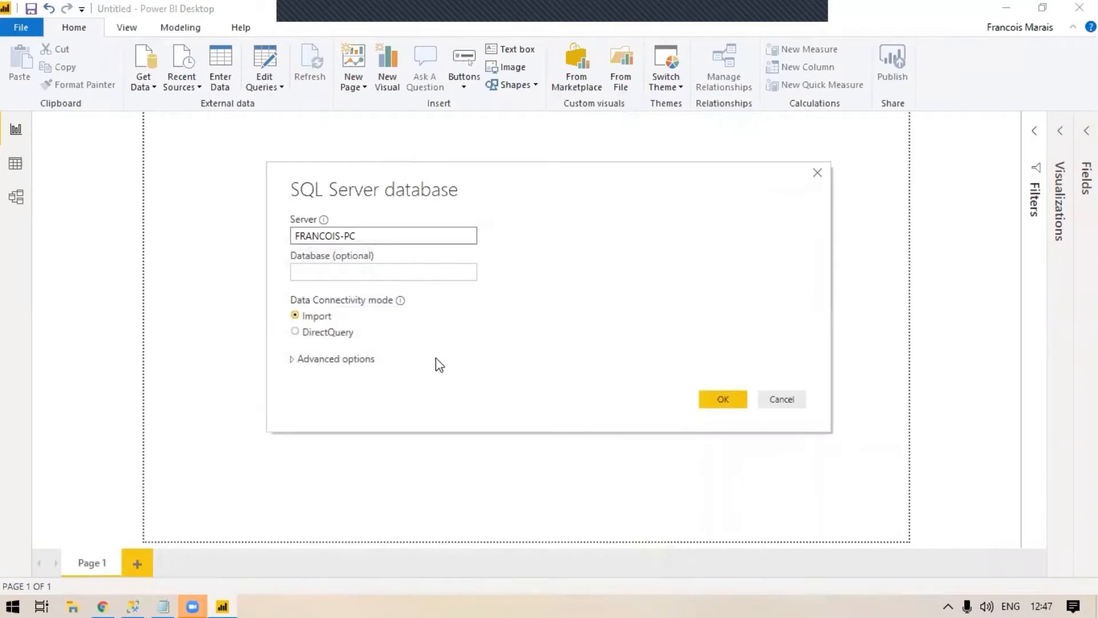
Connect to the server in Import mode with the database name left blank, and expand AcumaticaDatabase.
click(349, 271)
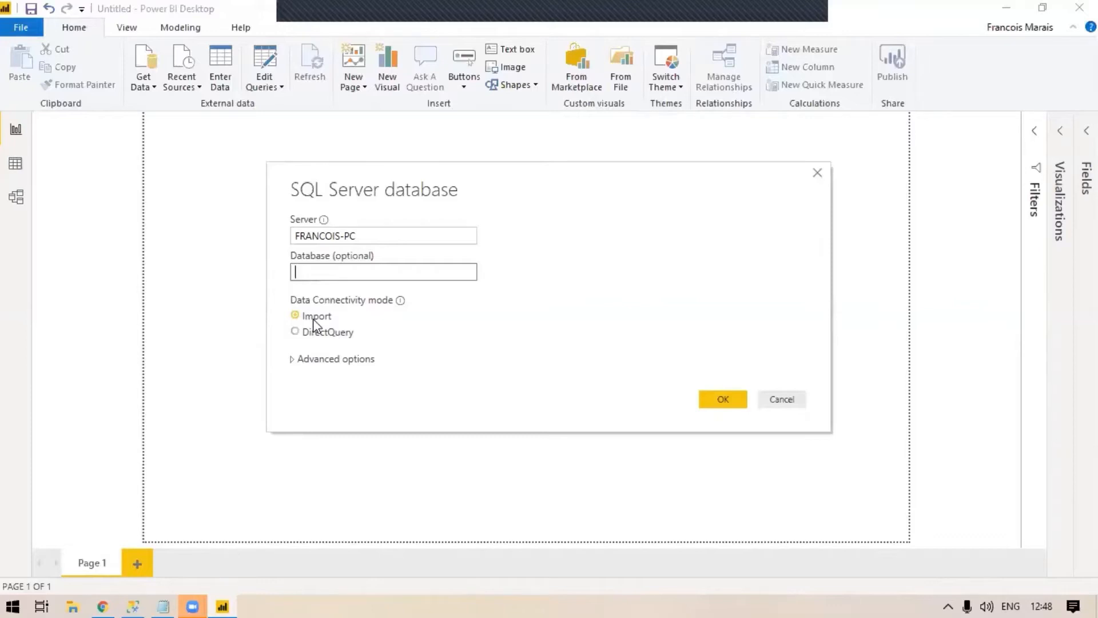
click(702, 399)
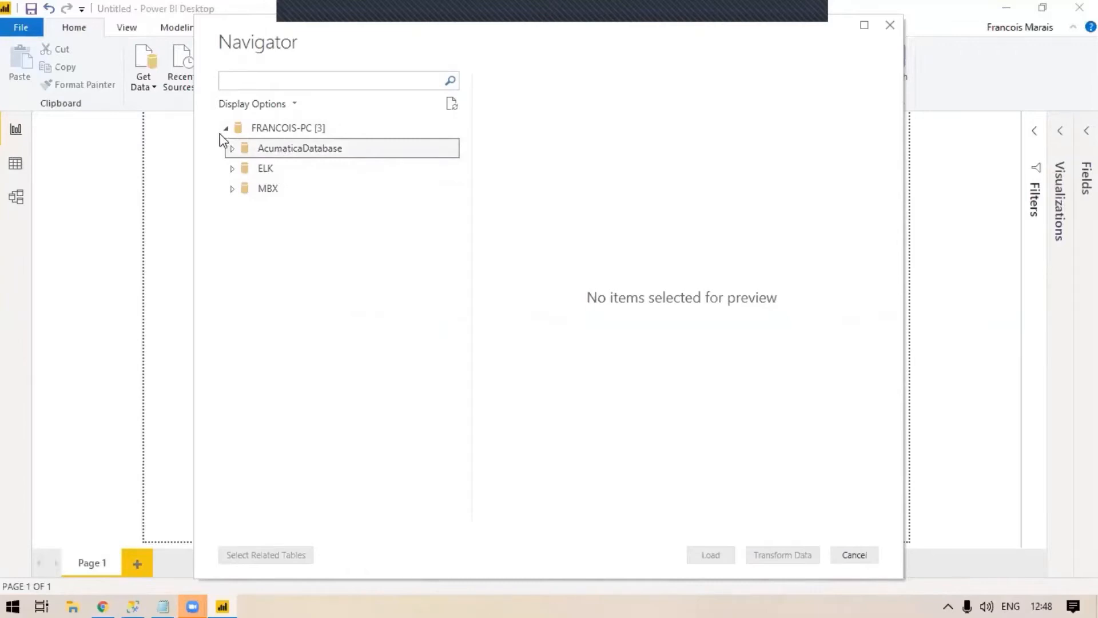
click(231, 150)
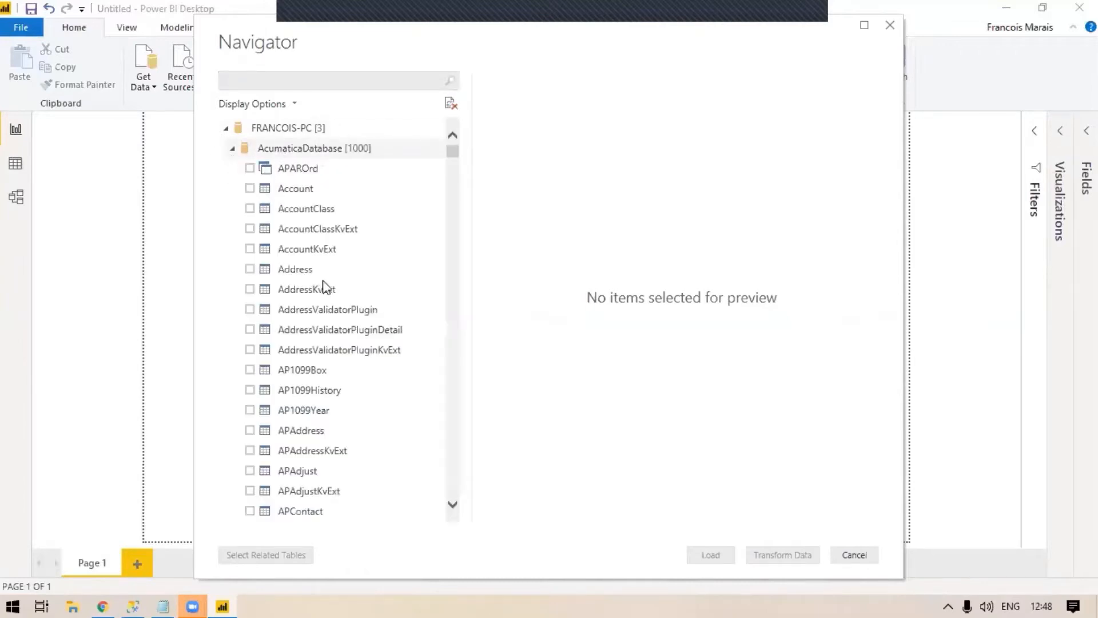
Select the Account and GLTran tables from AcumaticaDatabase and open them for transformation in Power Query Editor.
click(250, 189)
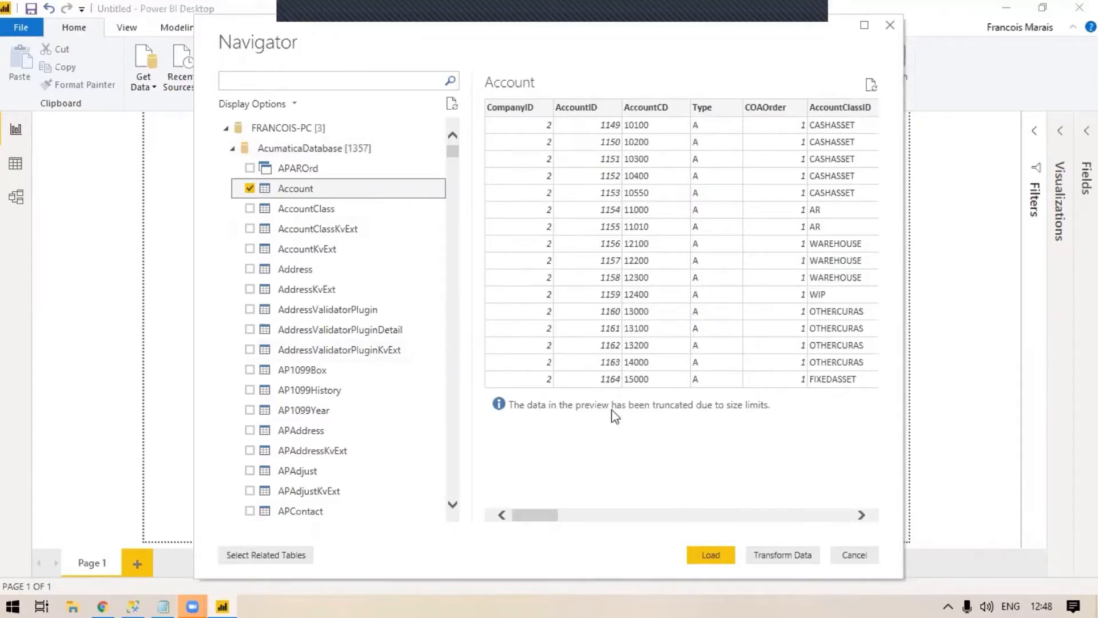
click(303, 80)
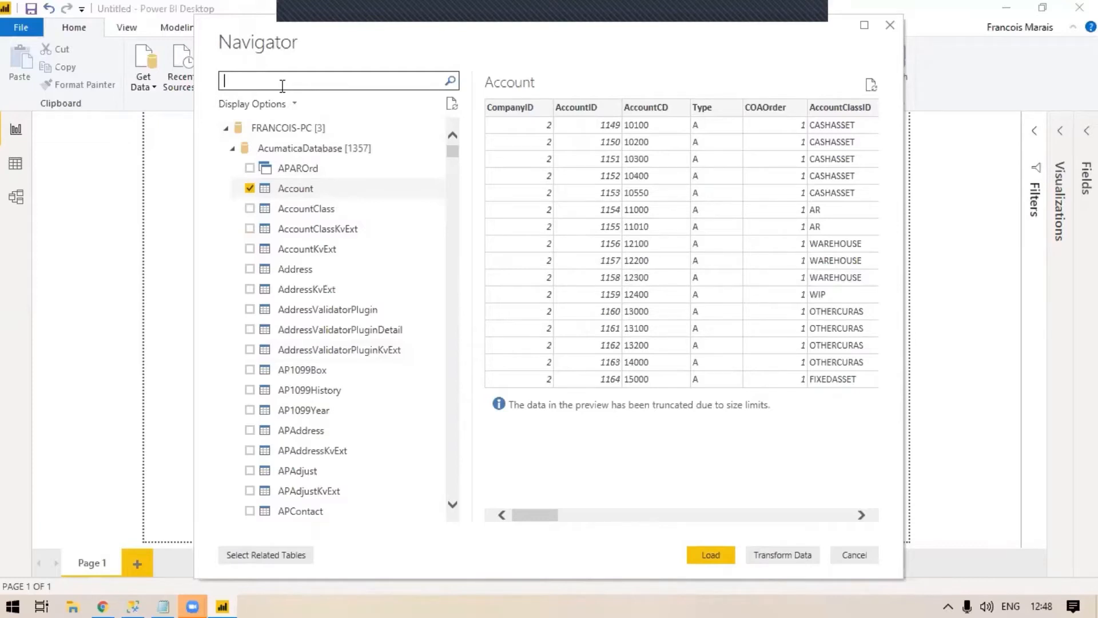
text(GLtran)
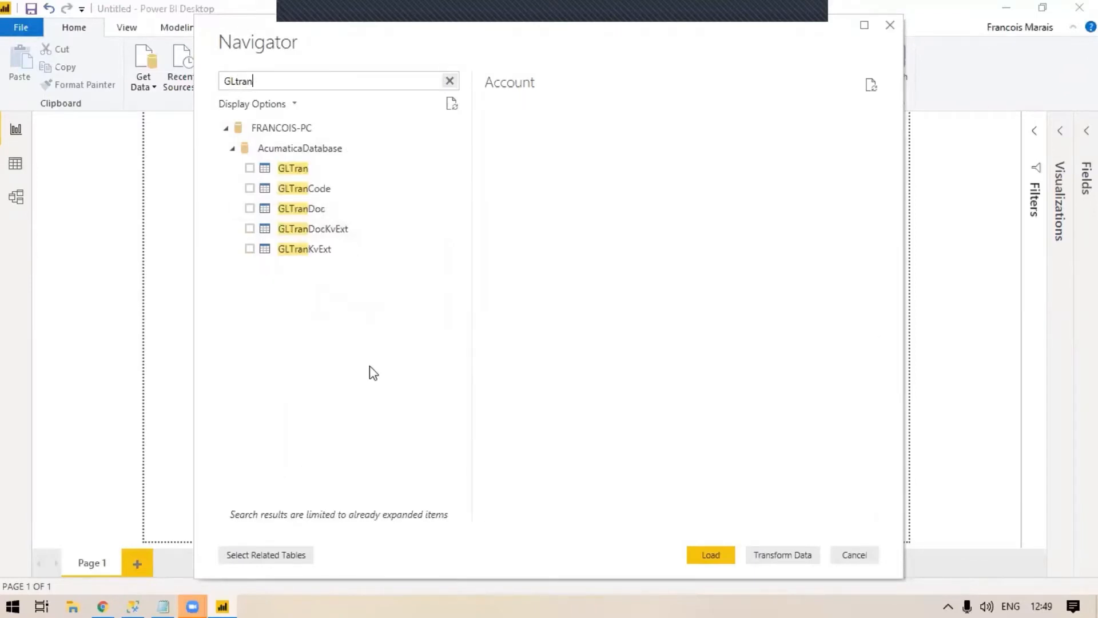
click(251, 169)
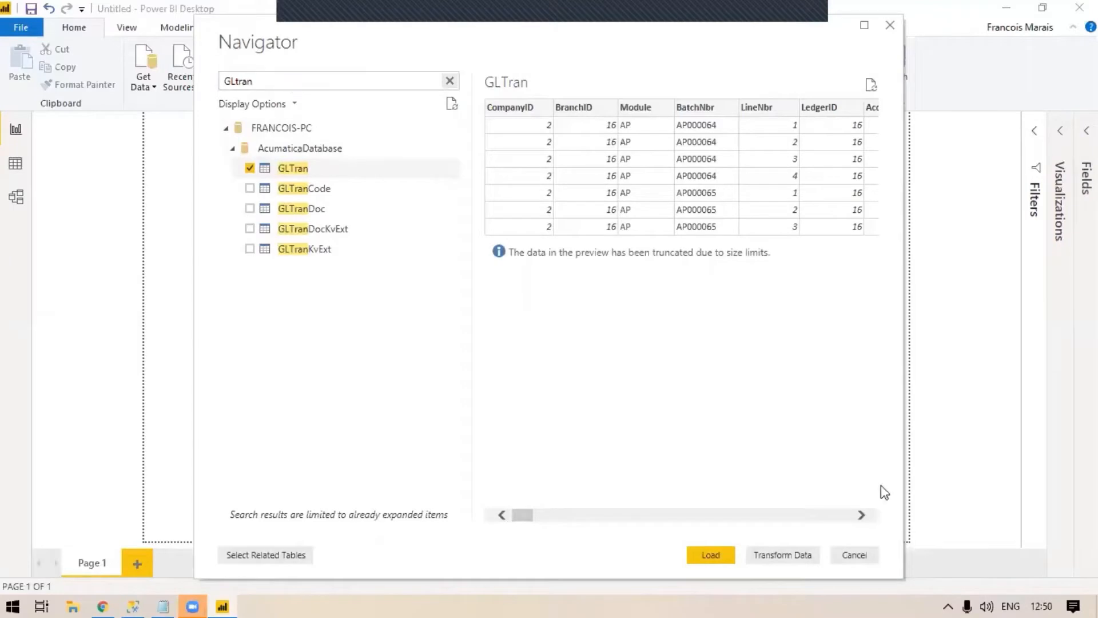
click(801, 555)
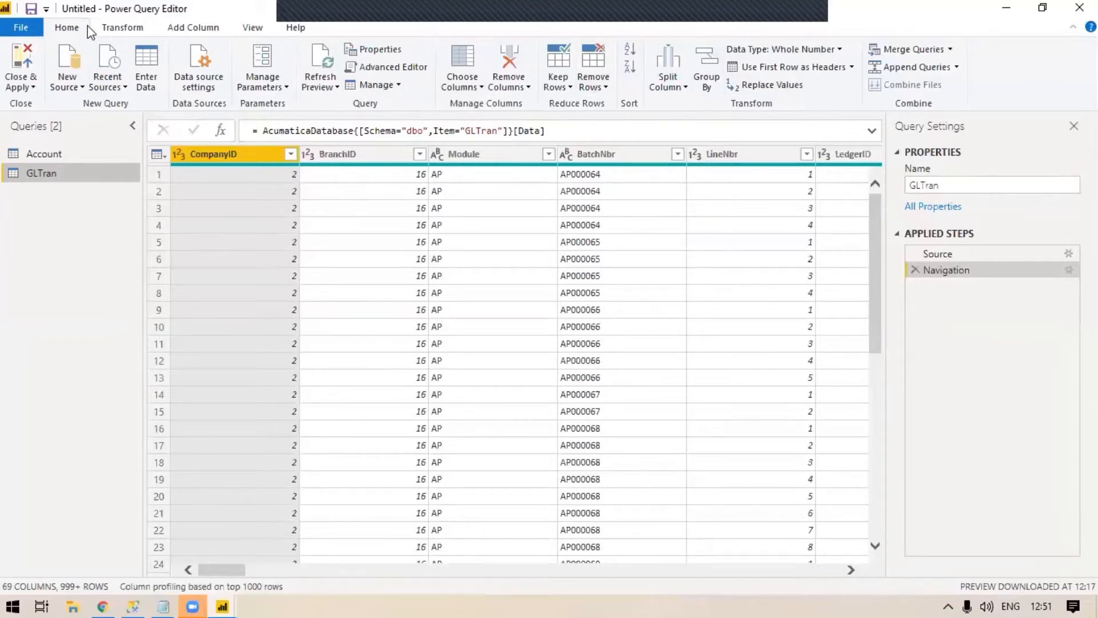
click(118, 28)
click(198, 27)
click(253, 27)
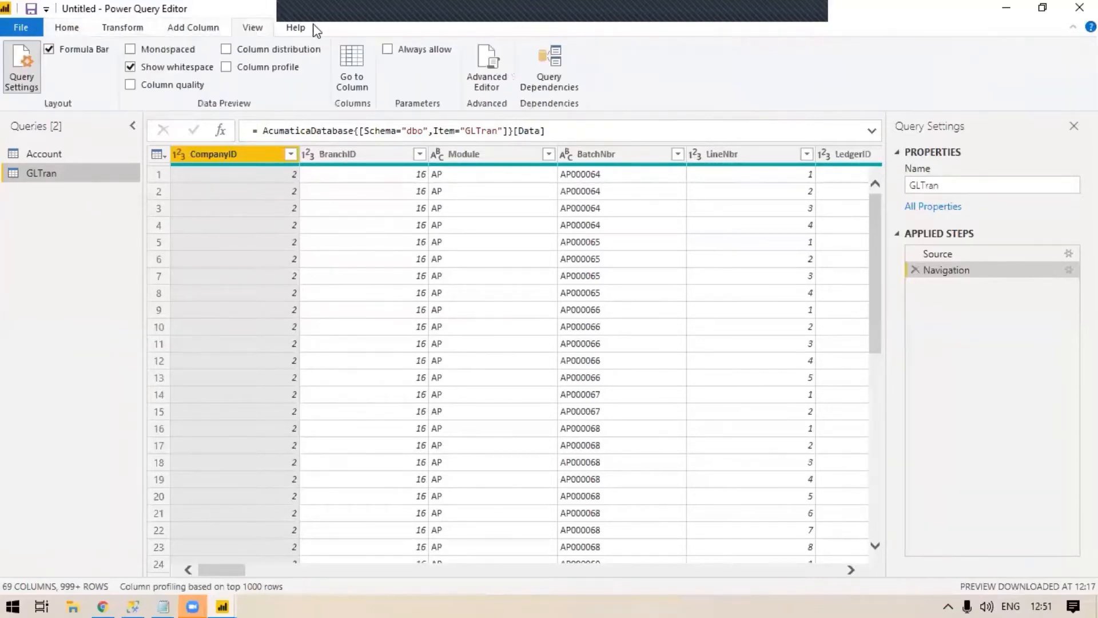
click(300, 29)
click(64, 29)
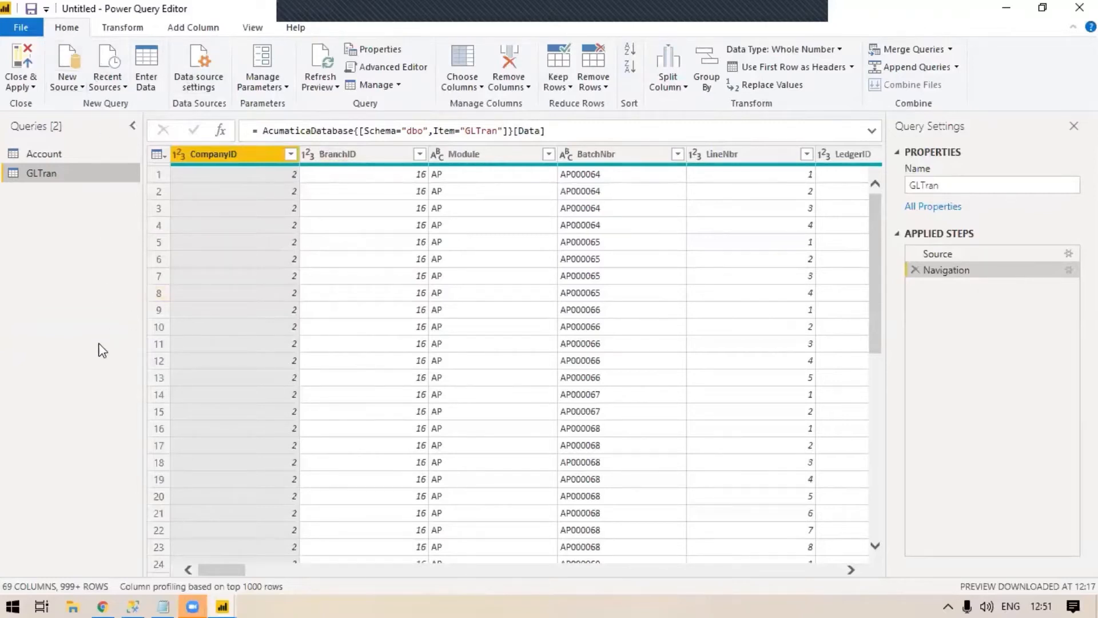
Preview the Account and GLTran queries, return to Account and collapse the Queries pane.
click(47, 153)
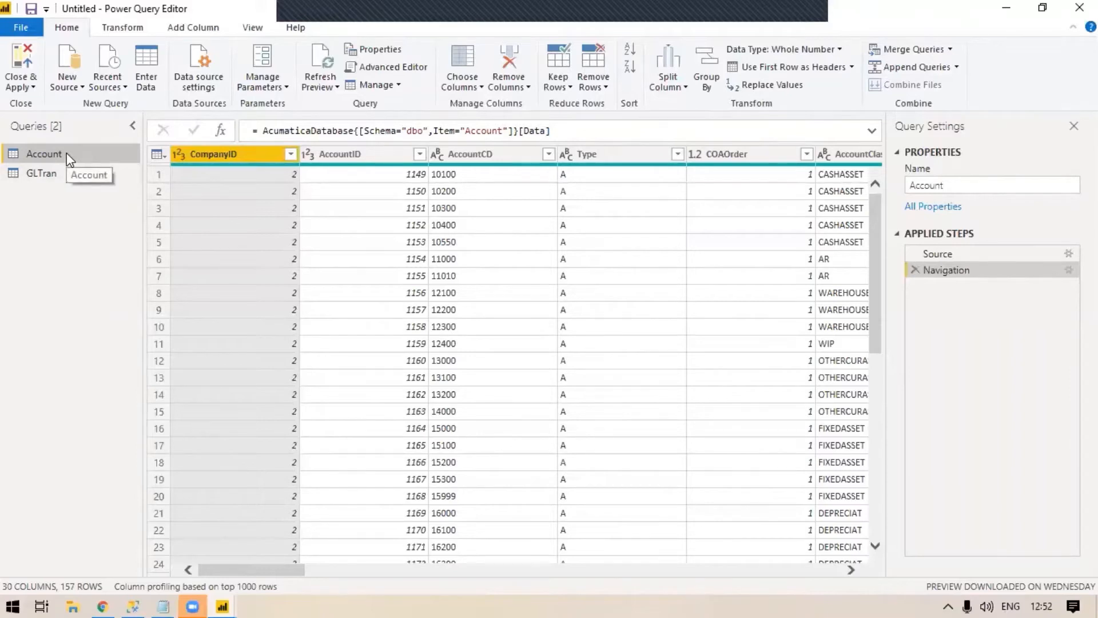
click(80, 172)
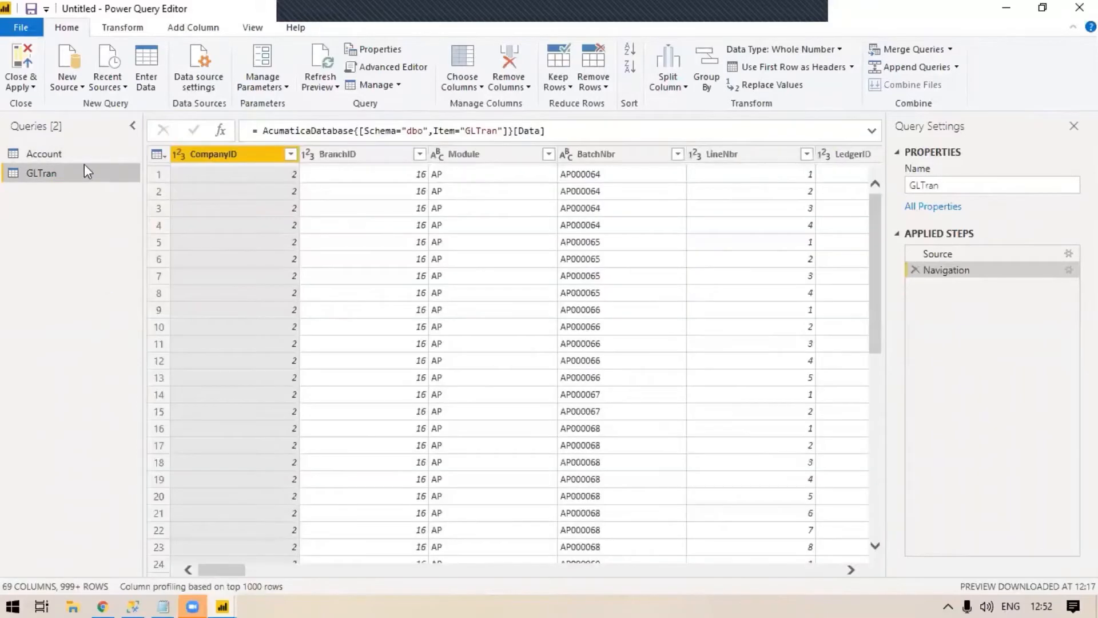
click(61, 154)
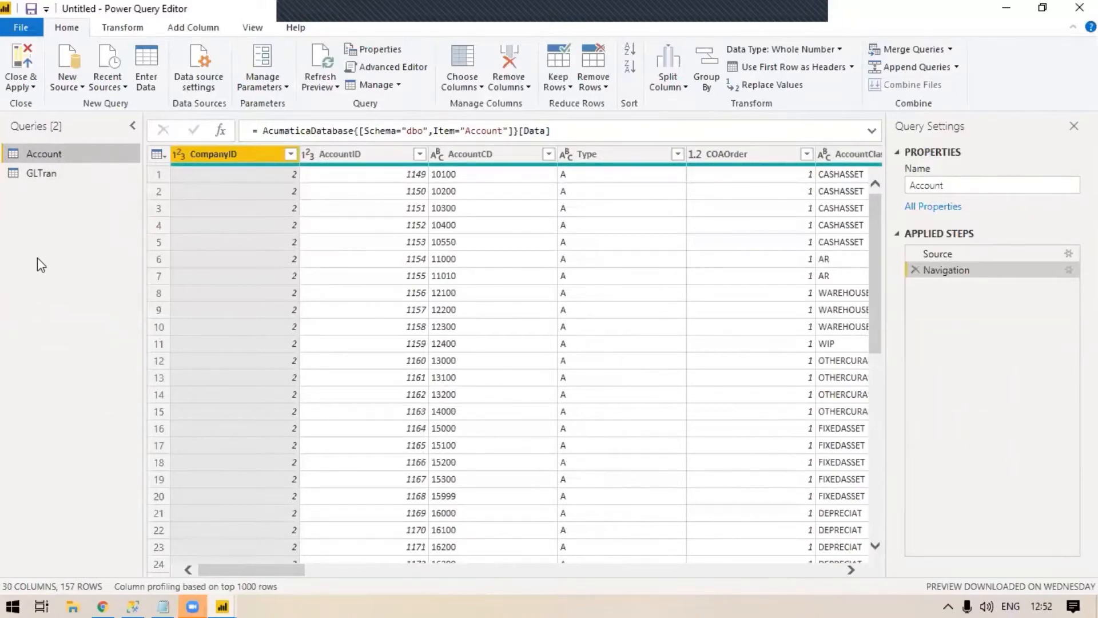
click(135, 126)
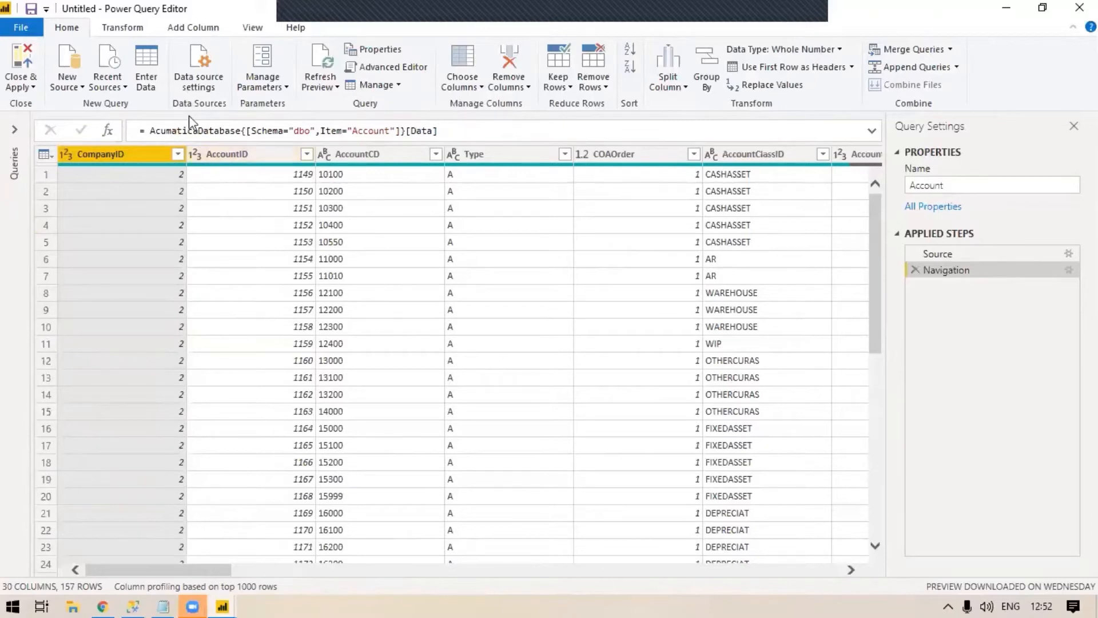
Filter the Account query's Type column to keep only types E and I, excluding A and L.
click(178, 153)
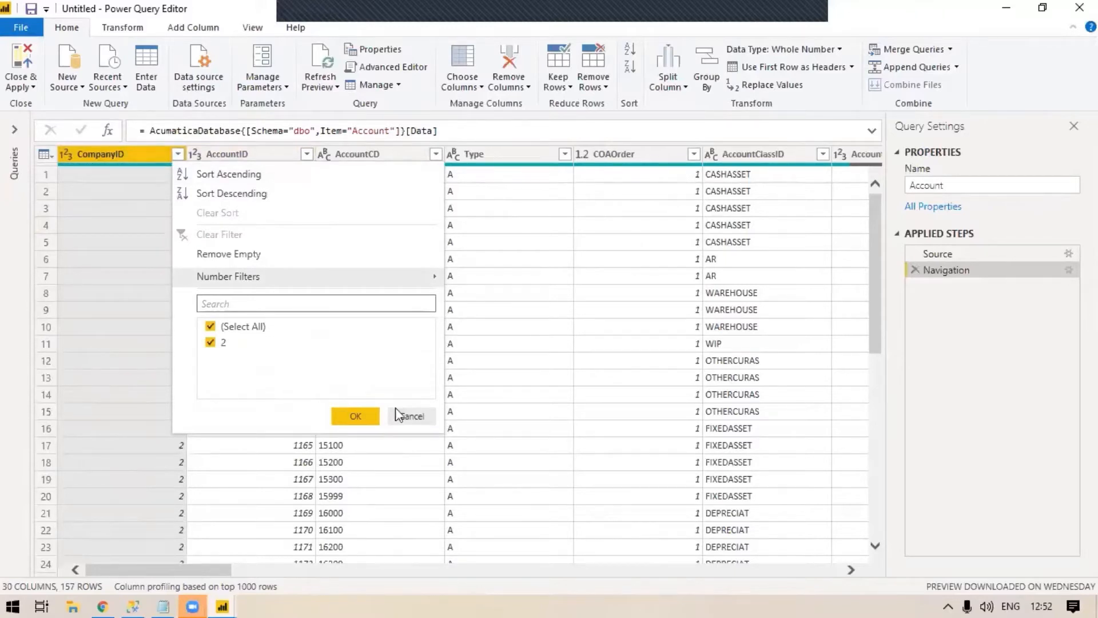
click(416, 416)
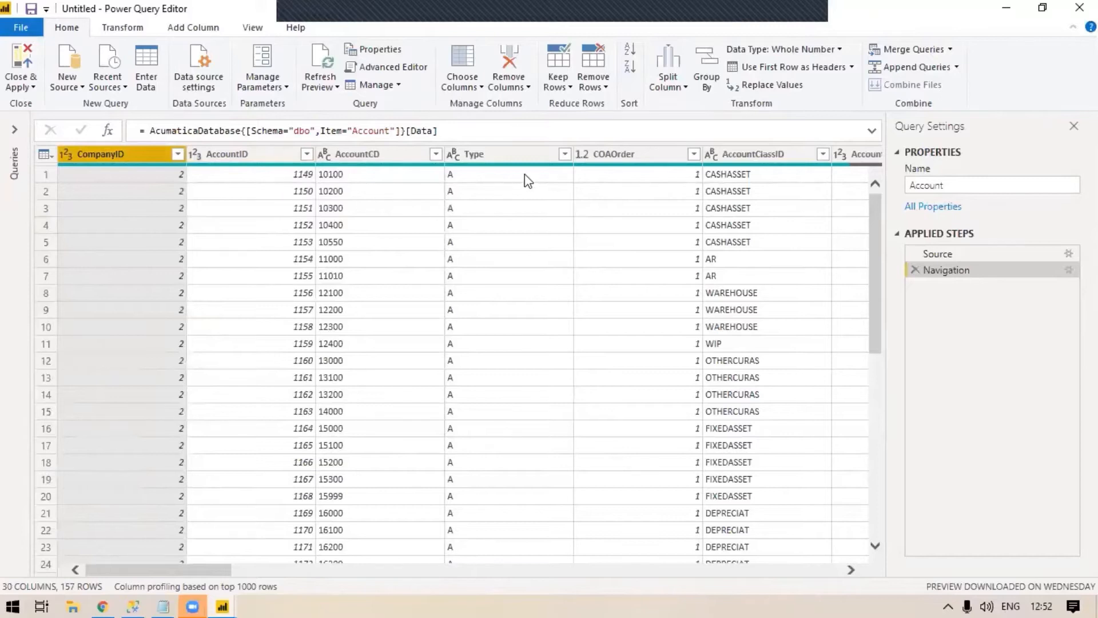
click(503, 159)
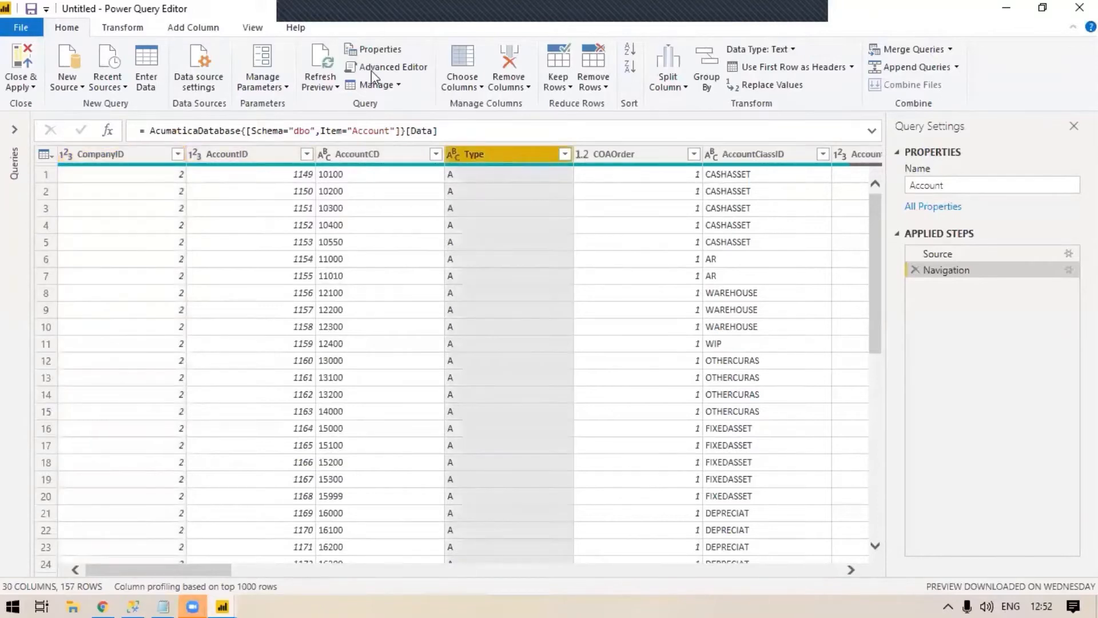
click(565, 153)
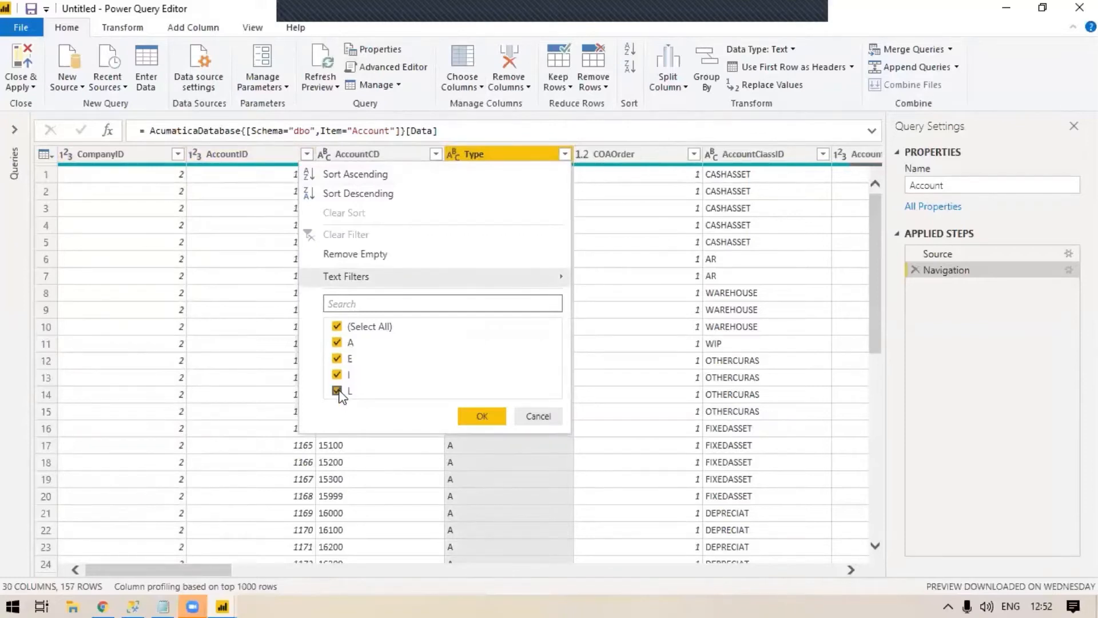
click(336, 342)
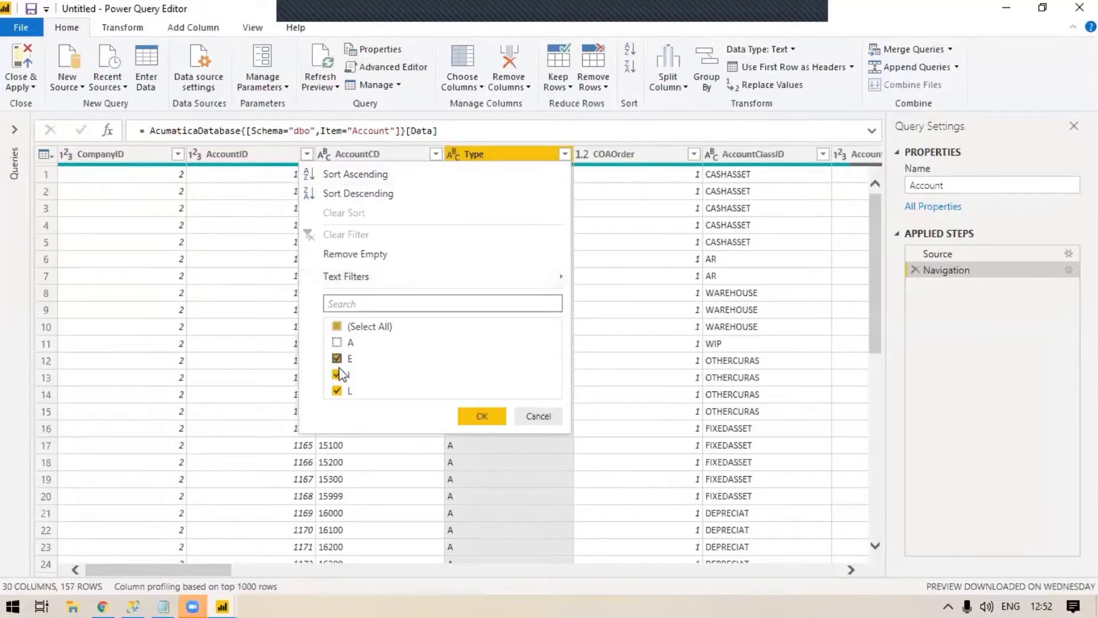
click(337, 391)
click(482, 416)
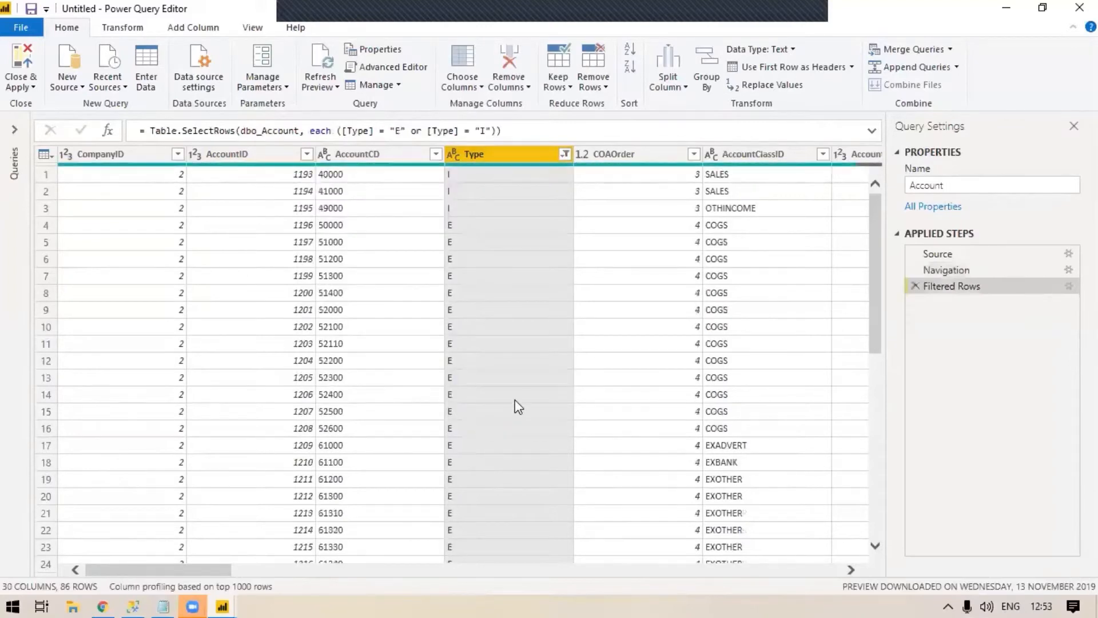
drag(173, 569, 512, 579)
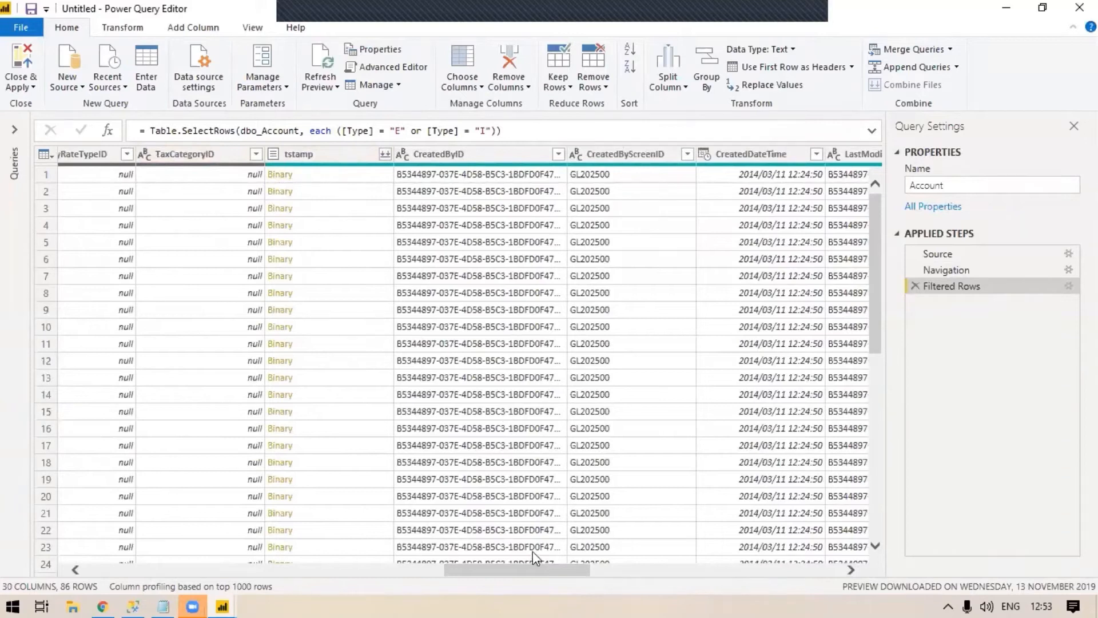
drag(505, 564, 72, 519)
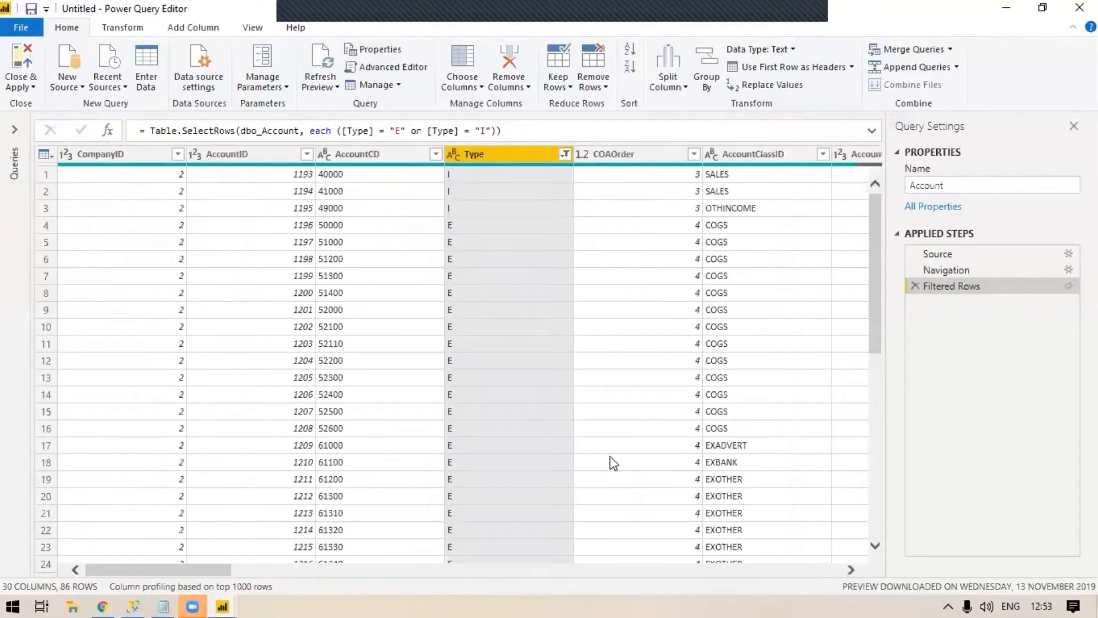
click(16, 130)
click(133, 128)
click(14, 130)
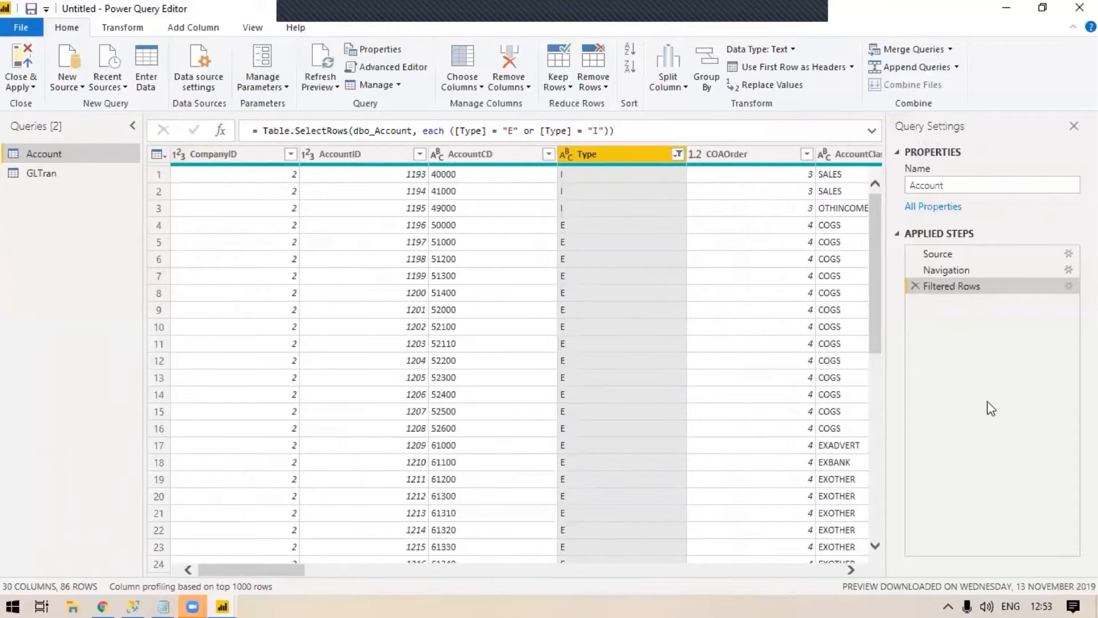
click(131, 127)
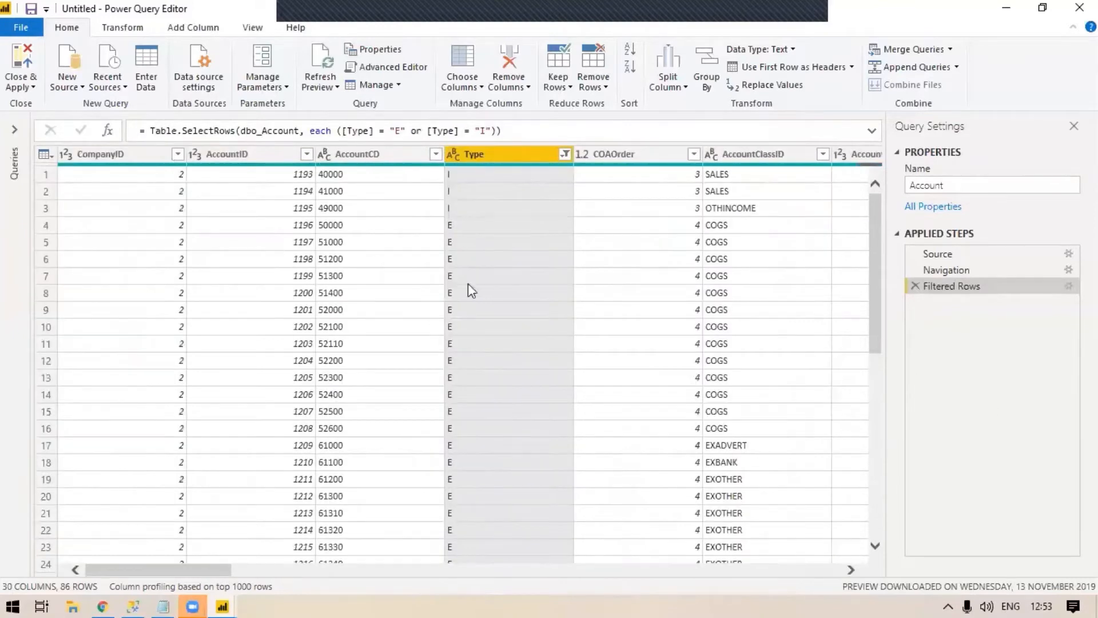
Rename the Account query to GL Accounts and check the new name in the query list.
click(976, 181)
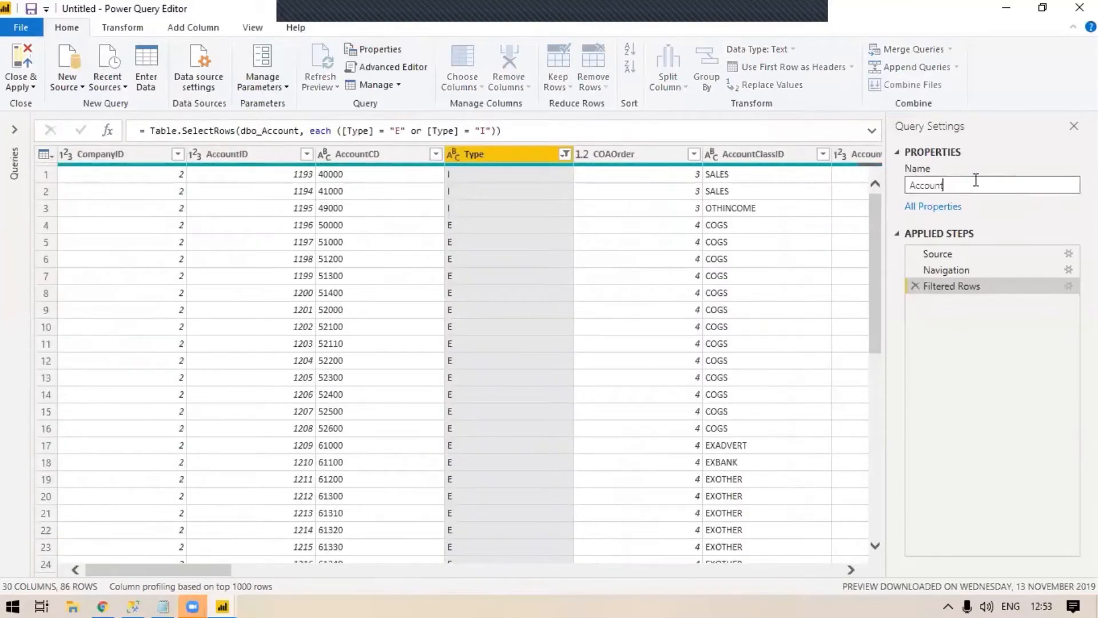
key(BackSpace)
key(BackSpace)
key(BackSpace)
key(BackSpace)
key(BackSpace)
key(BackSpace)
key(BackSpace)
text(GL Accounts)
click(994, 369)
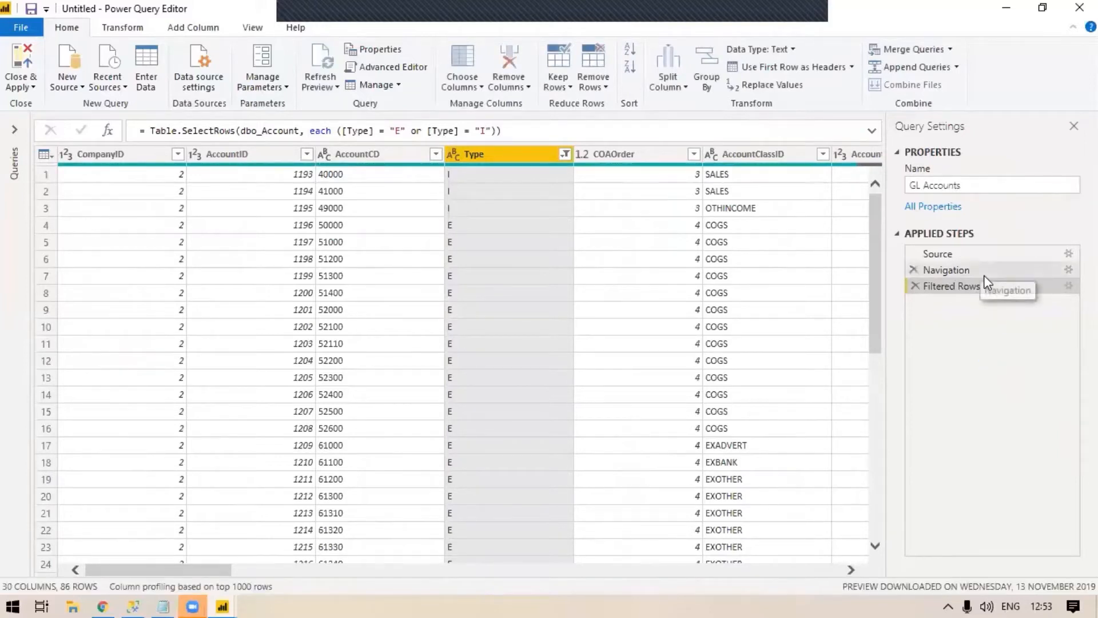
click(15, 129)
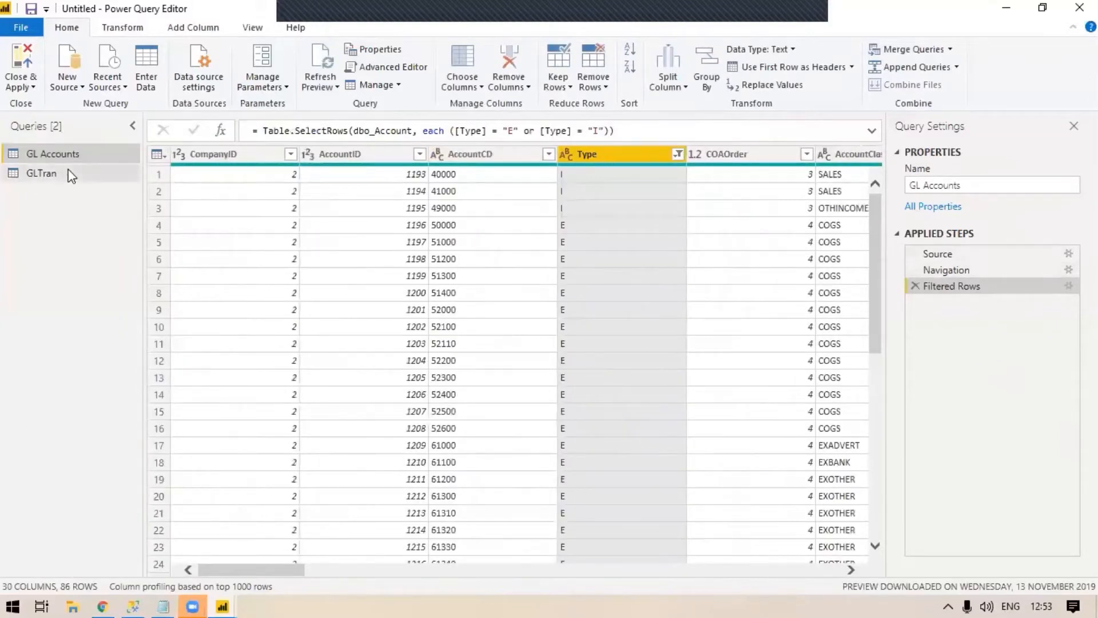
click(133, 126)
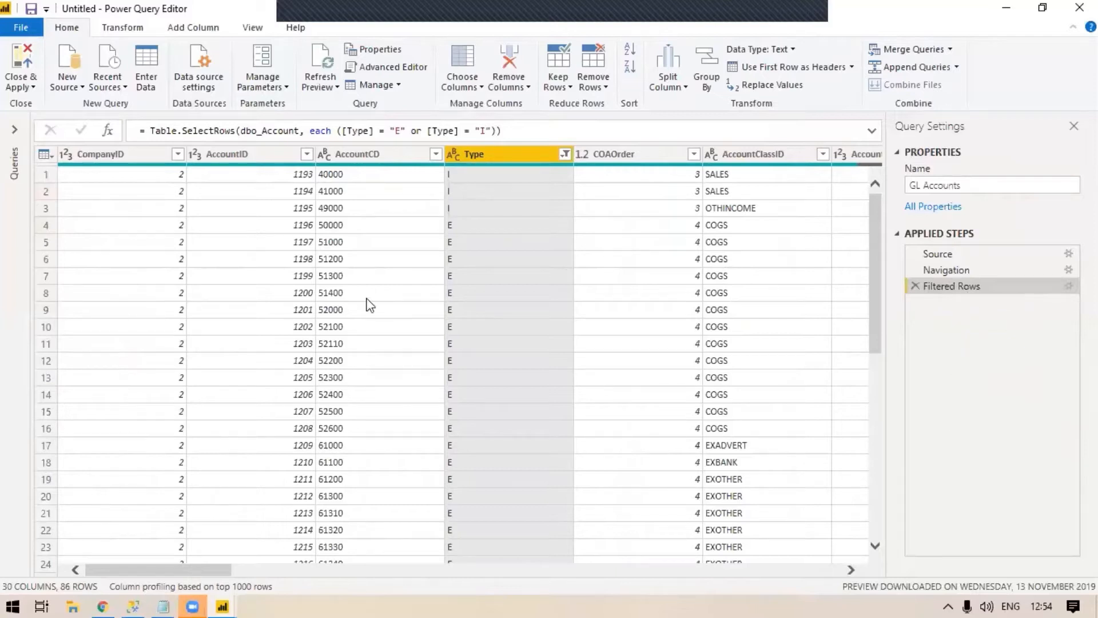
Delete the Filtered Rows step and filter the Type column again to keep only E and I, excluding A and L.
click(915, 286)
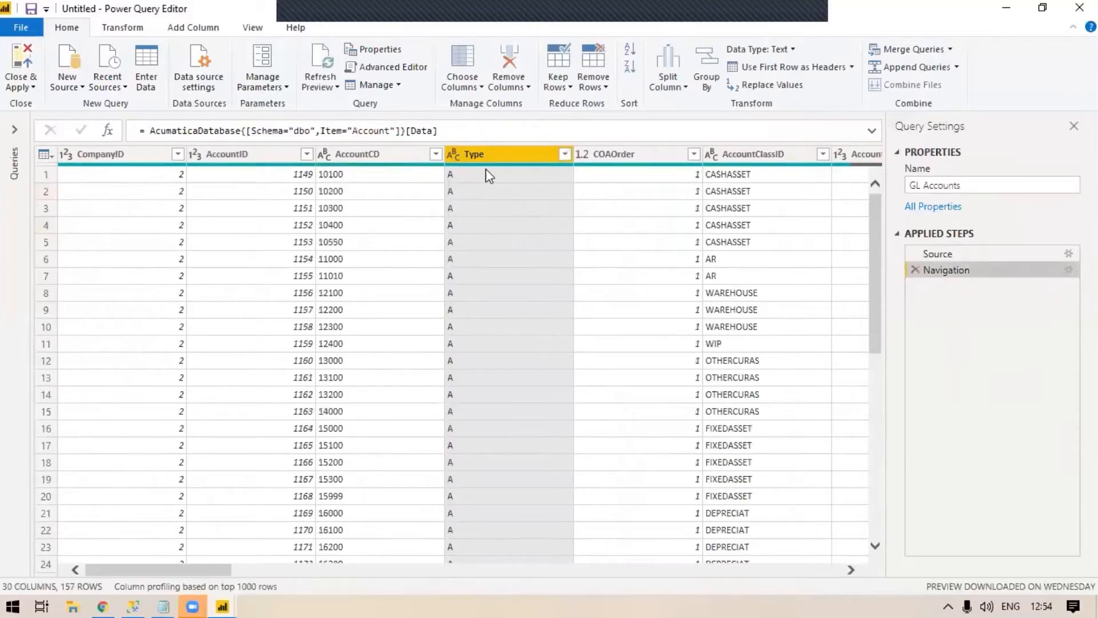
click(564, 154)
click(336, 342)
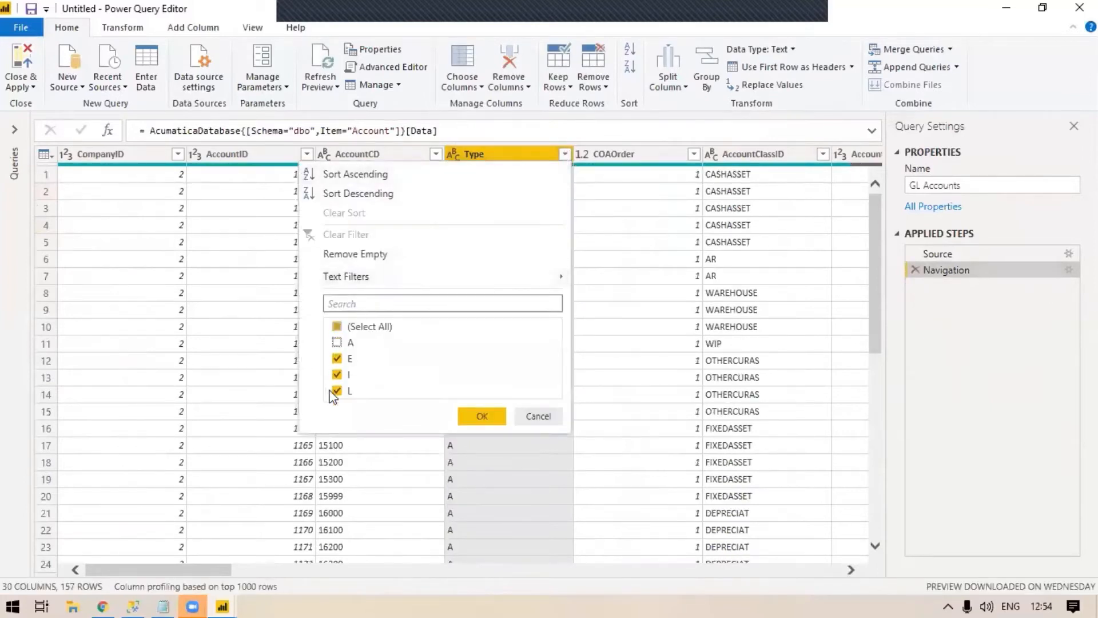
click(336, 390)
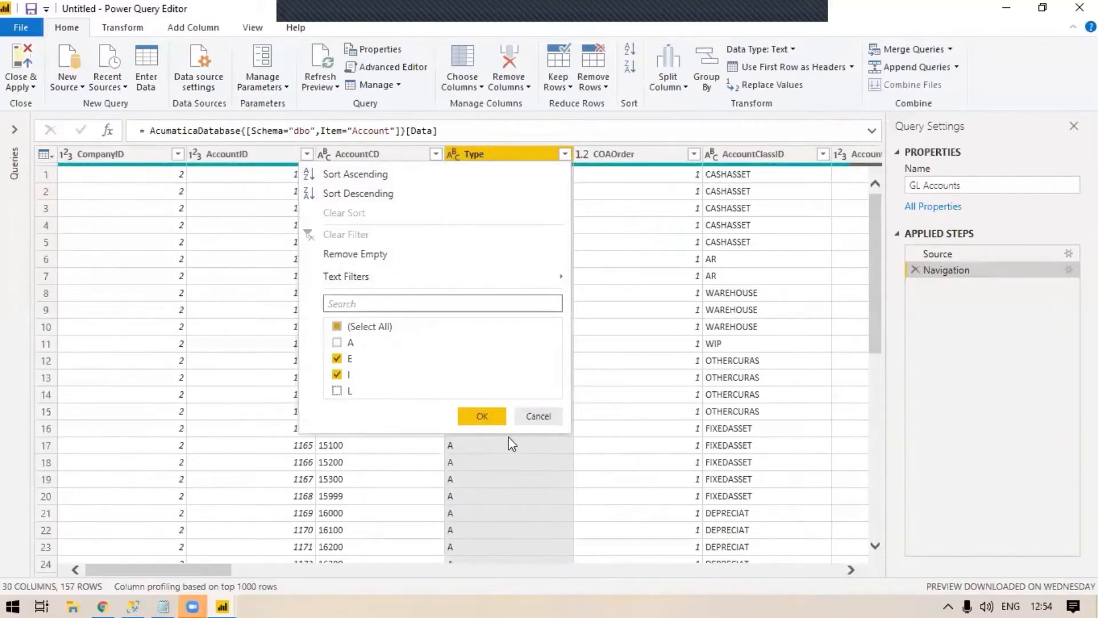
click(481, 416)
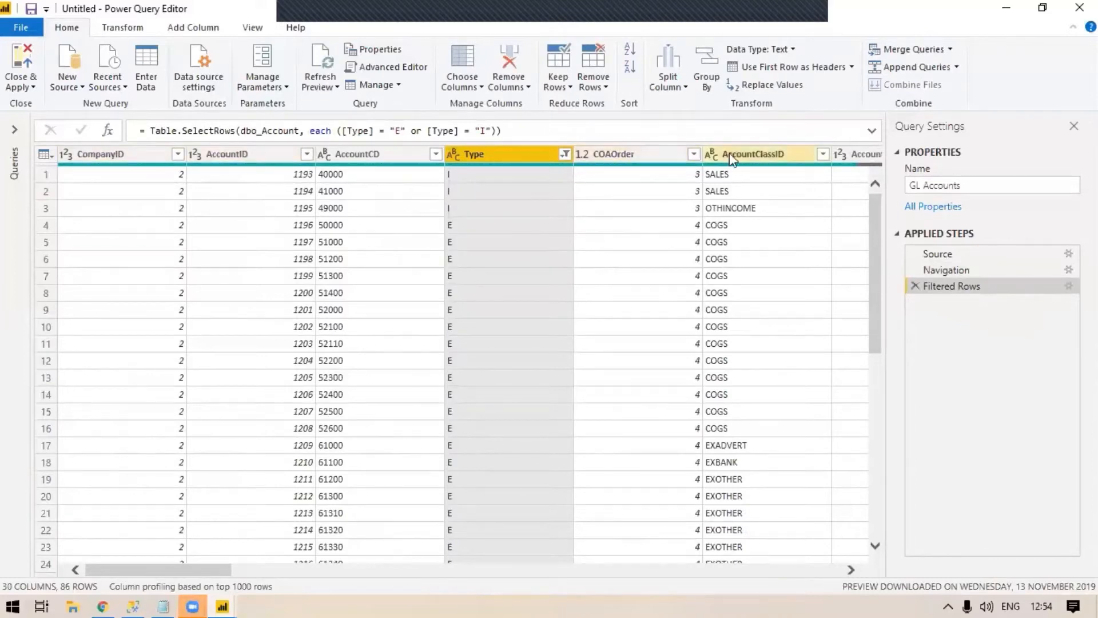
Try the AccountID column's data type as Text and as Whole Number, and remove the resulting Changed Type step.
click(253, 153)
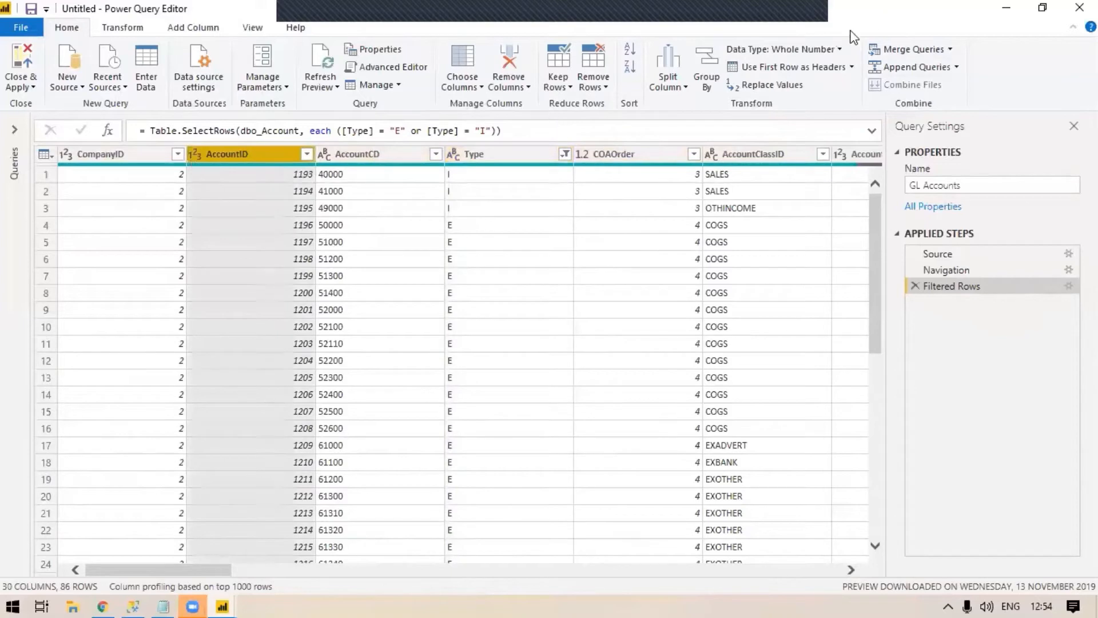
click(783, 50)
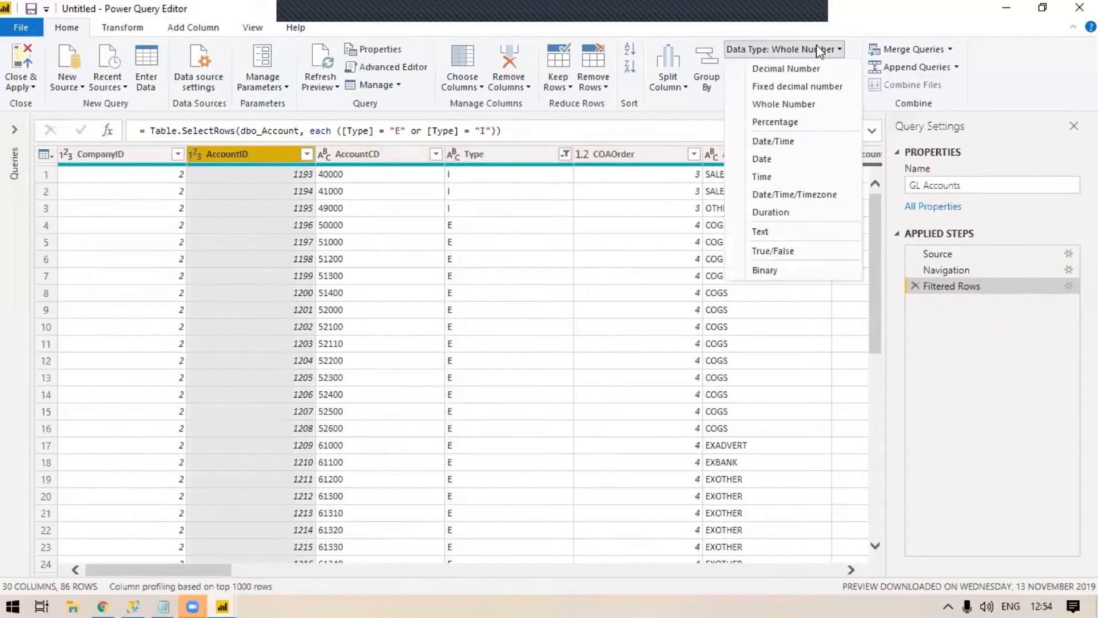
click(797, 231)
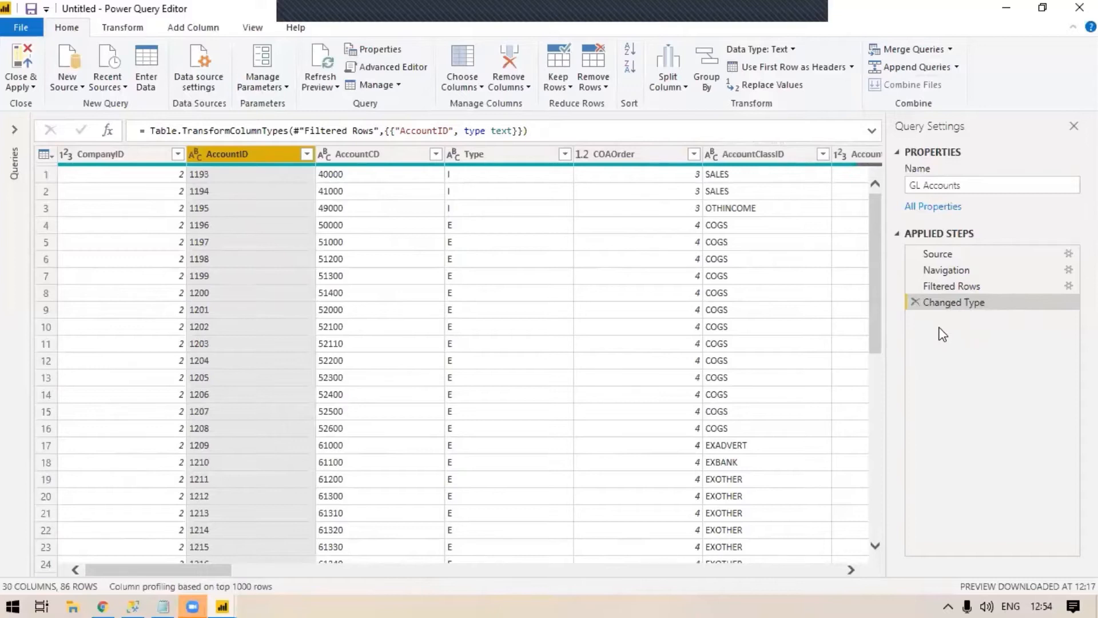
click(772, 48)
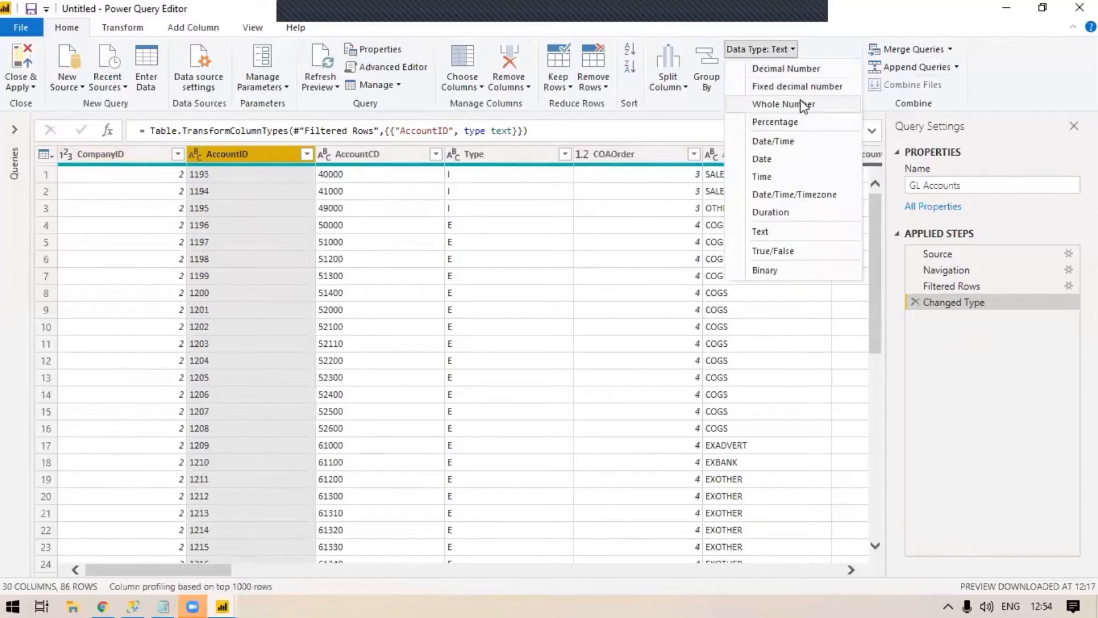
click(804, 105)
click(566, 343)
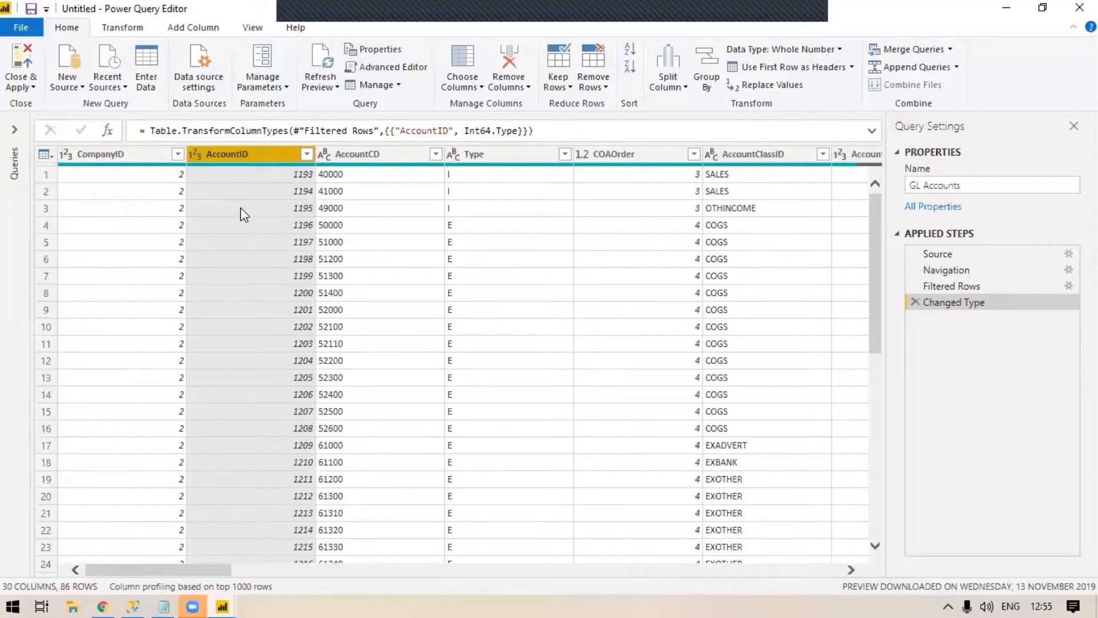
click(916, 302)
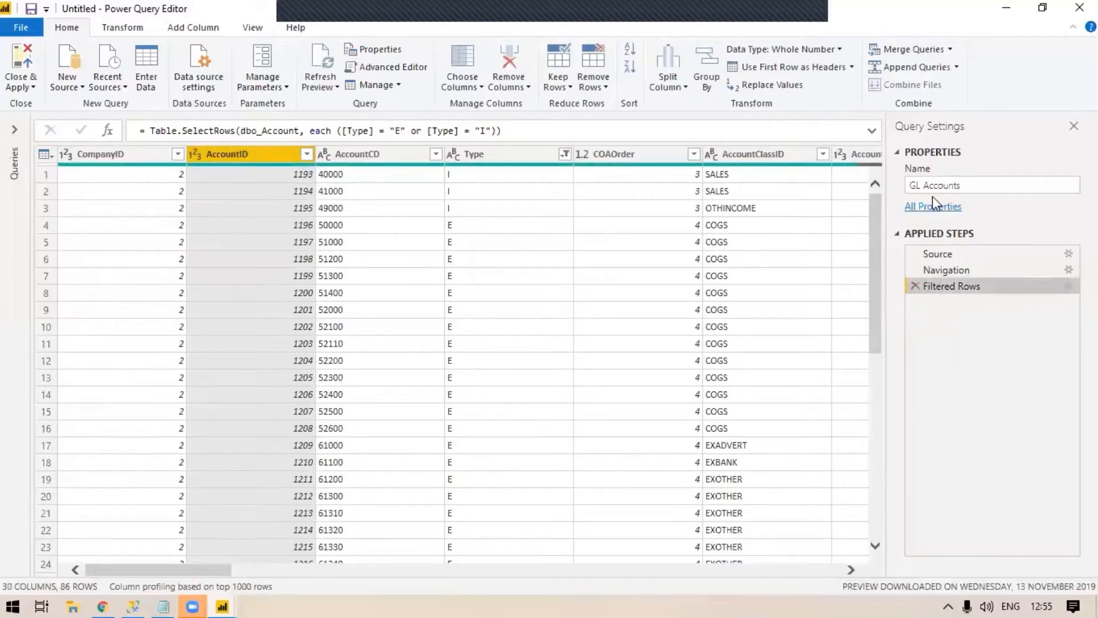
Open the GLTran query and check the filter values of its CompanyID column without applying a filter.
click(15, 130)
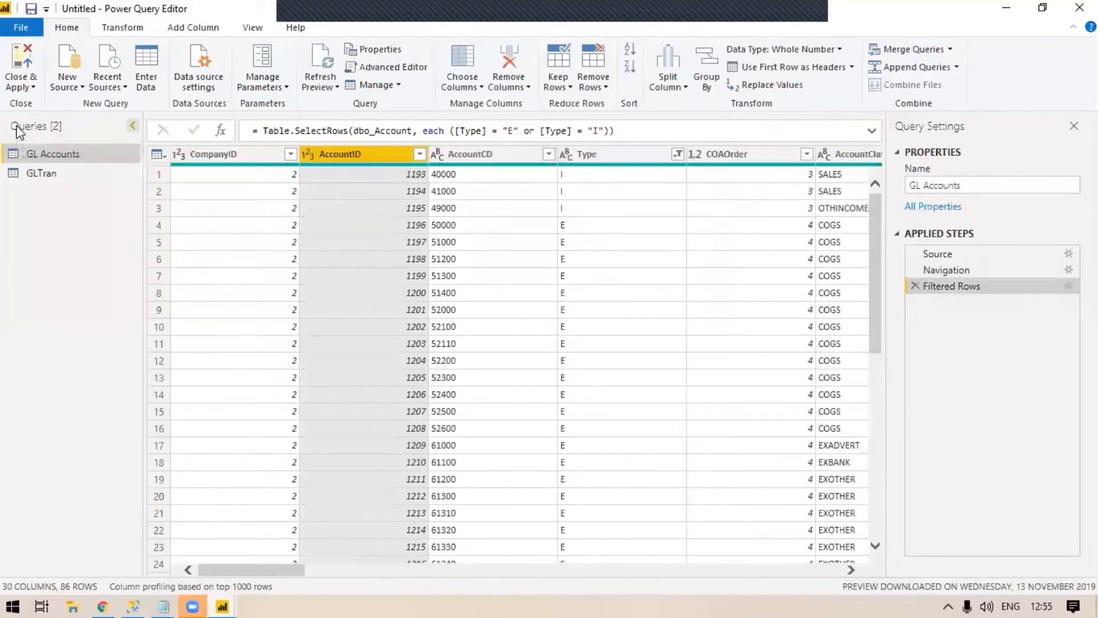
click(81, 174)
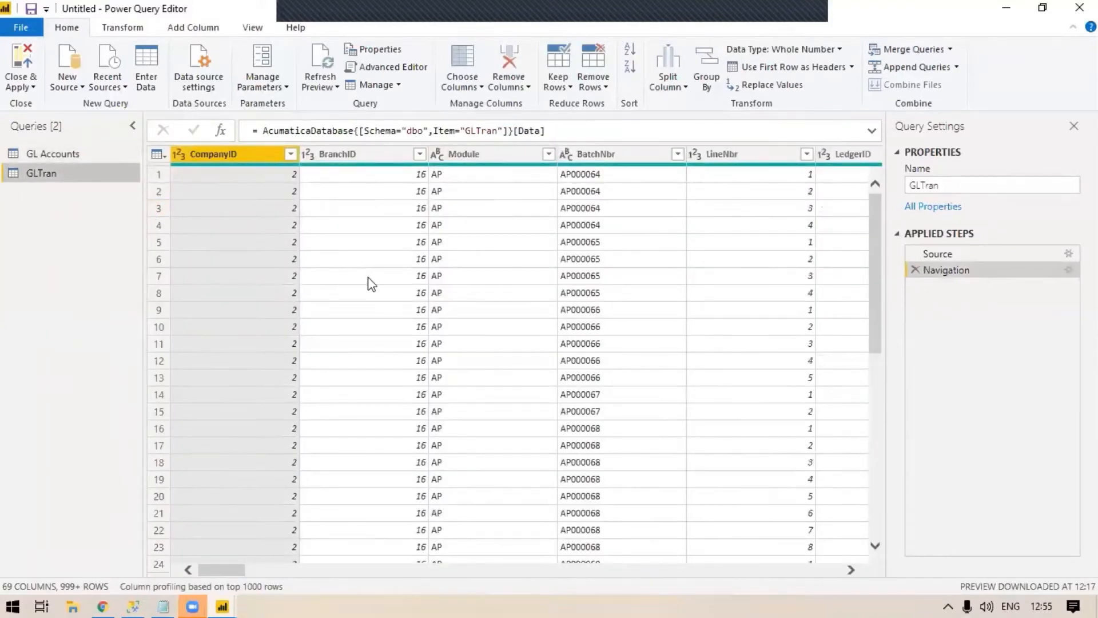
click(291, 153)
click(266, 421)
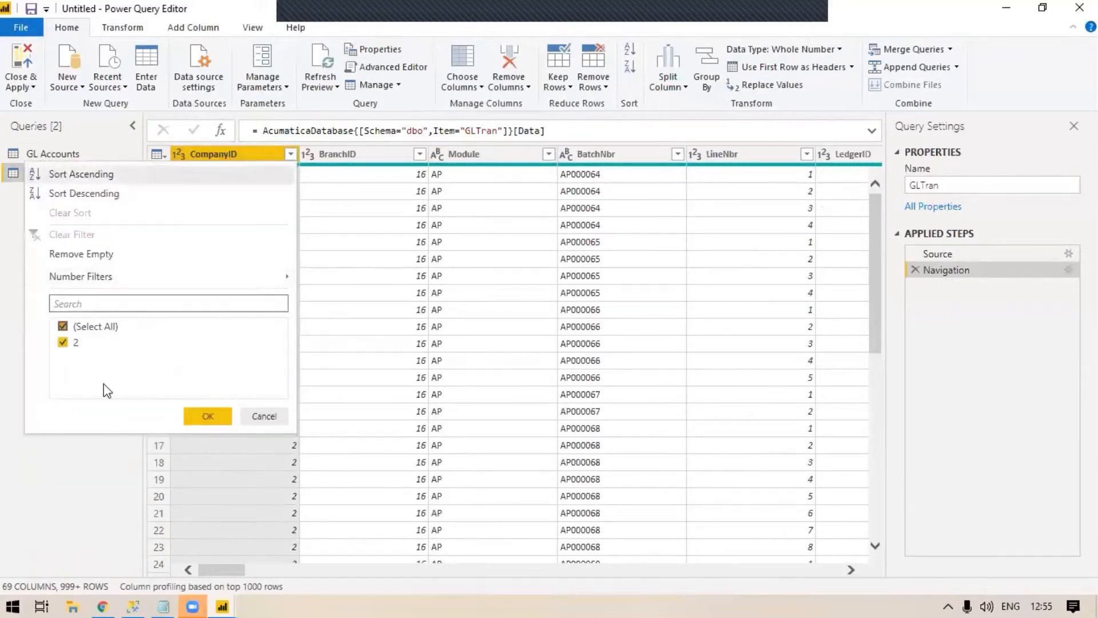
click(260, 422)
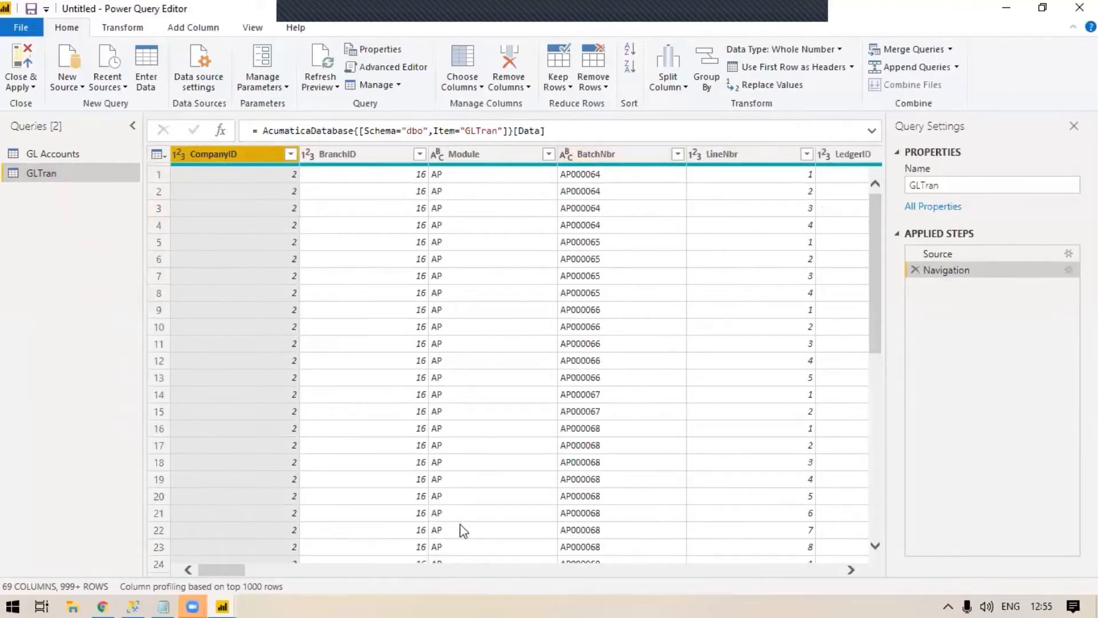
Change the data type of GLTran's TranDate column to Date.
drag(214, 570, 458, 594)
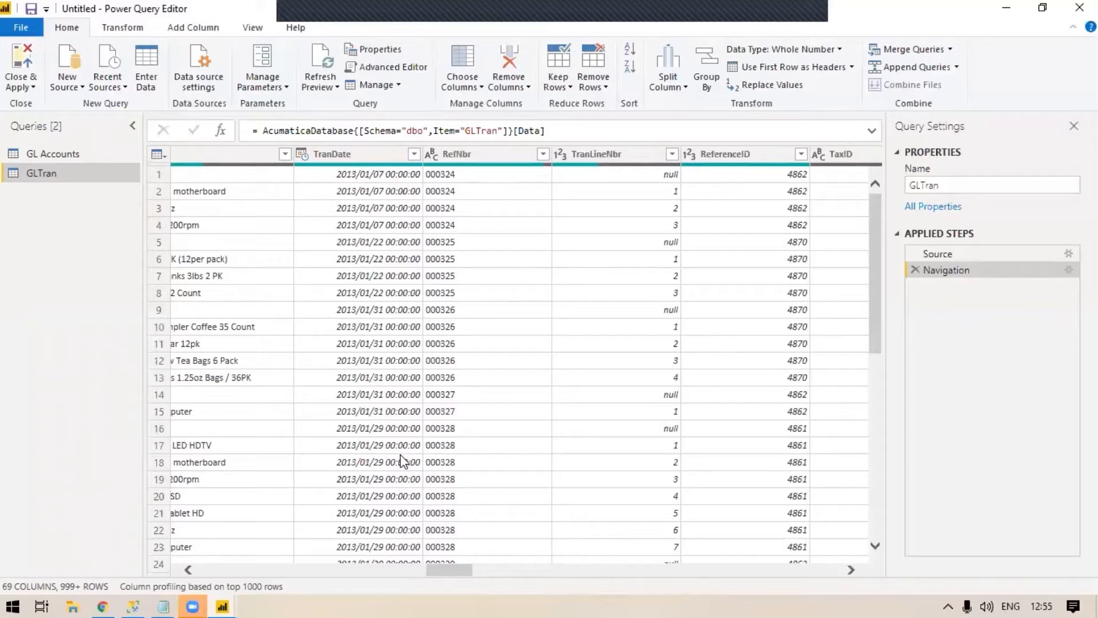
click(303, 155)
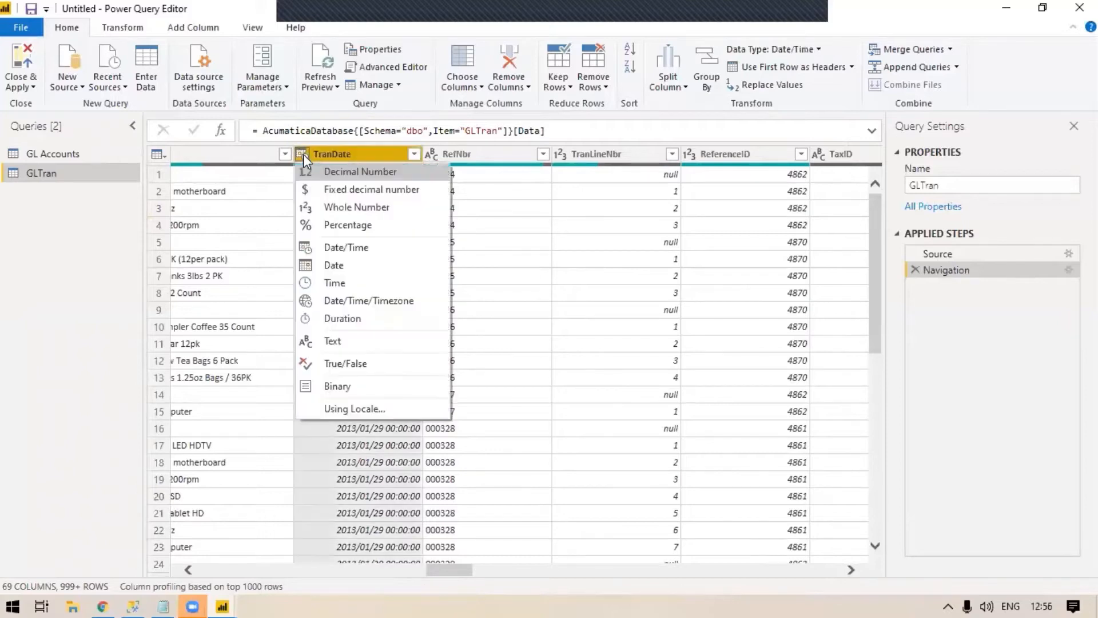
click(363, 264)
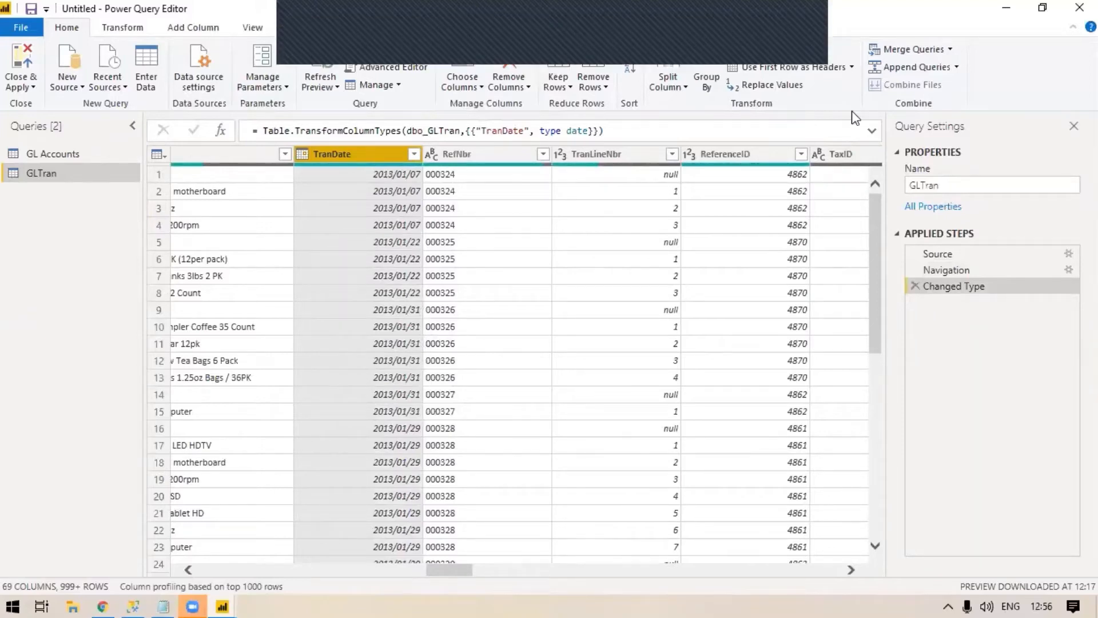
click(768, 49)
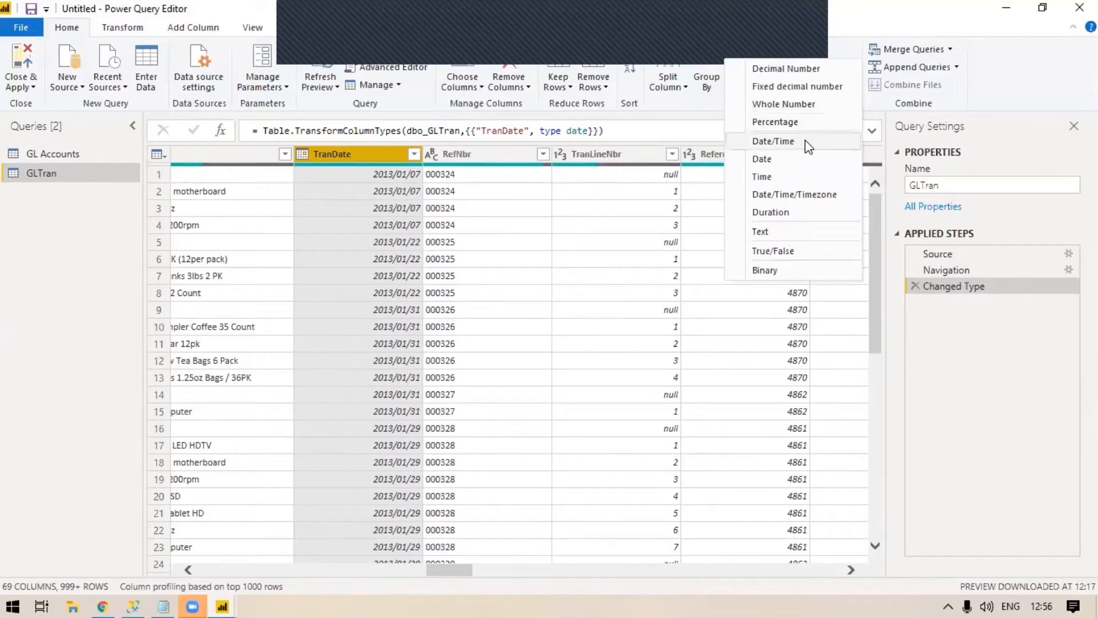
click(556, 199)
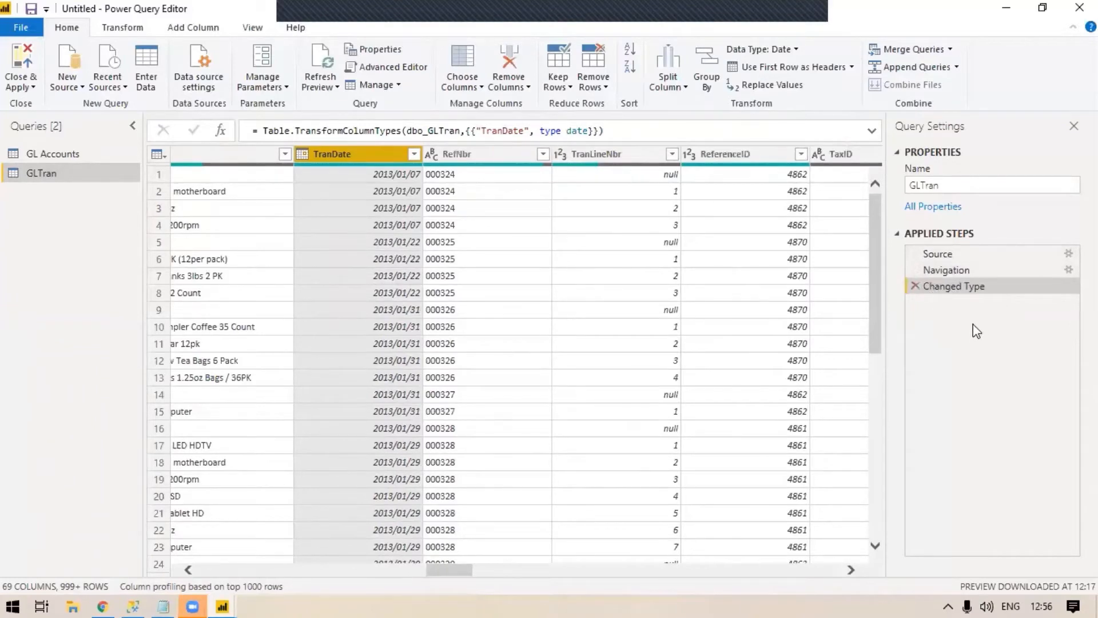
Rename the GLTran query to GL Transactions.
click(57, 157)
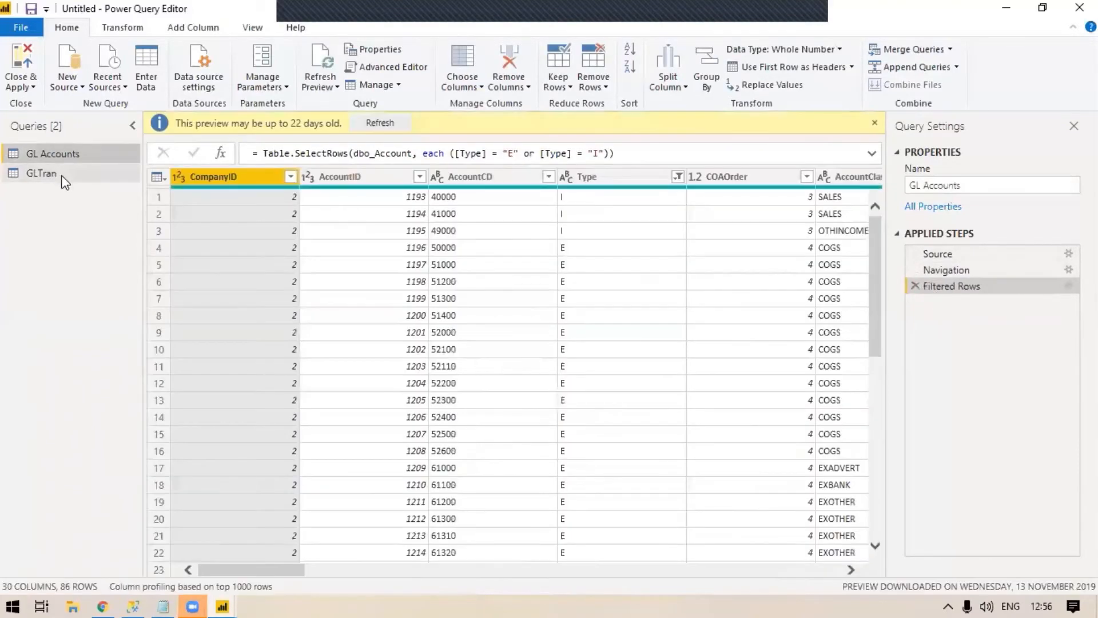
click(62, 176)
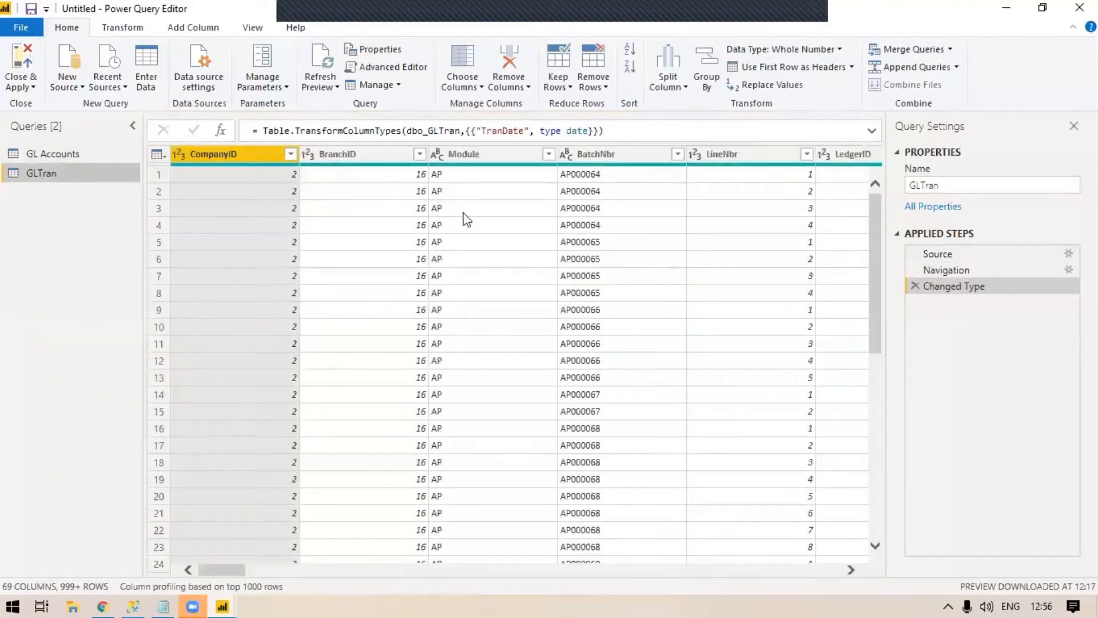
click(979, 189)
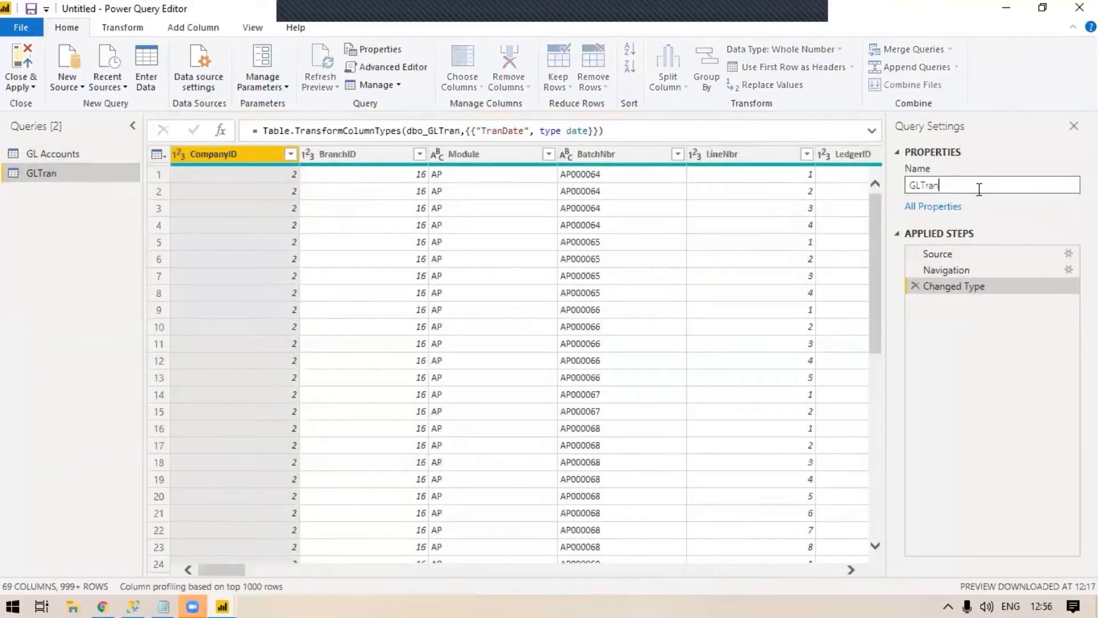
key(BackSpace)
key(BackSpace)
key(BackSpace)
key(BackSpace)
text(n Transactions)
key(Return)
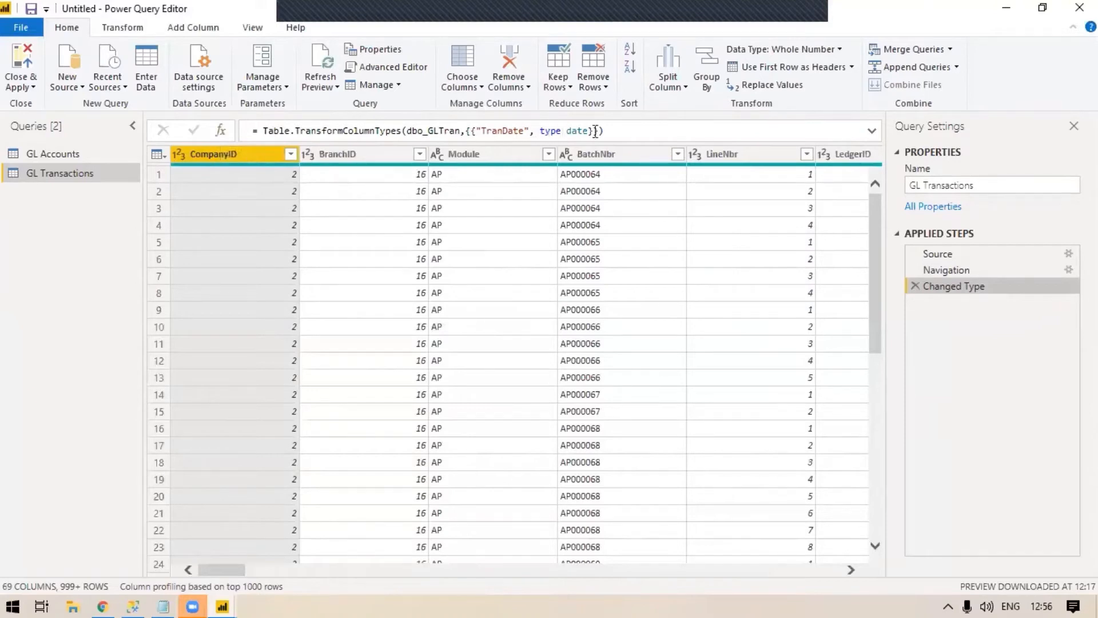
Examine the GL Transactions query's M code in the Advanced Editor, from the source and database lines to the TranDate type change.
click(636, 133)
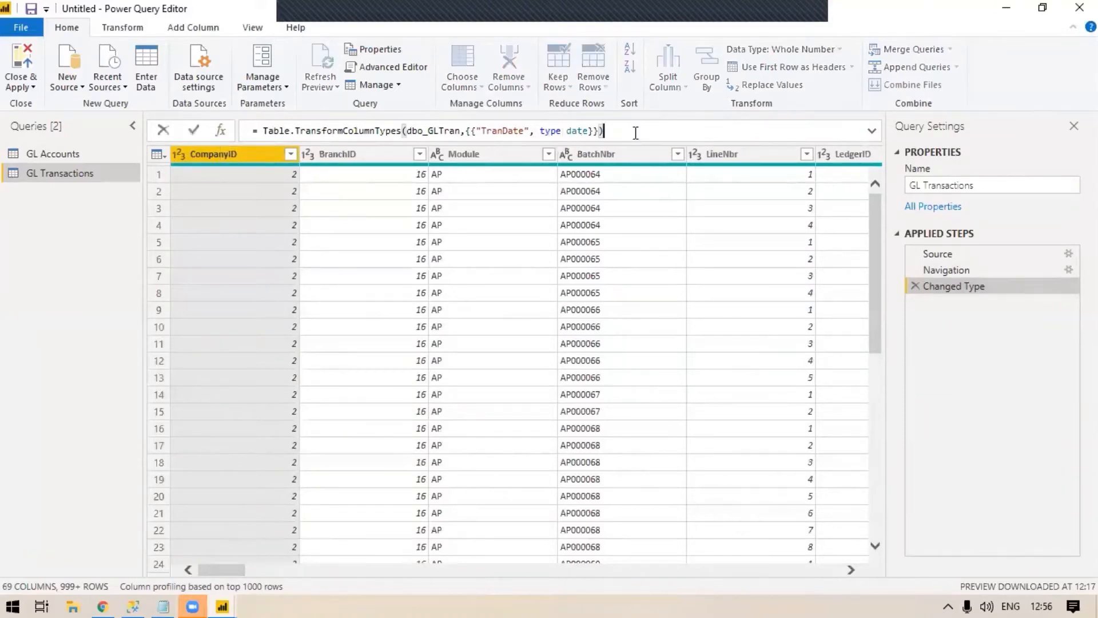
click(1009, 404)
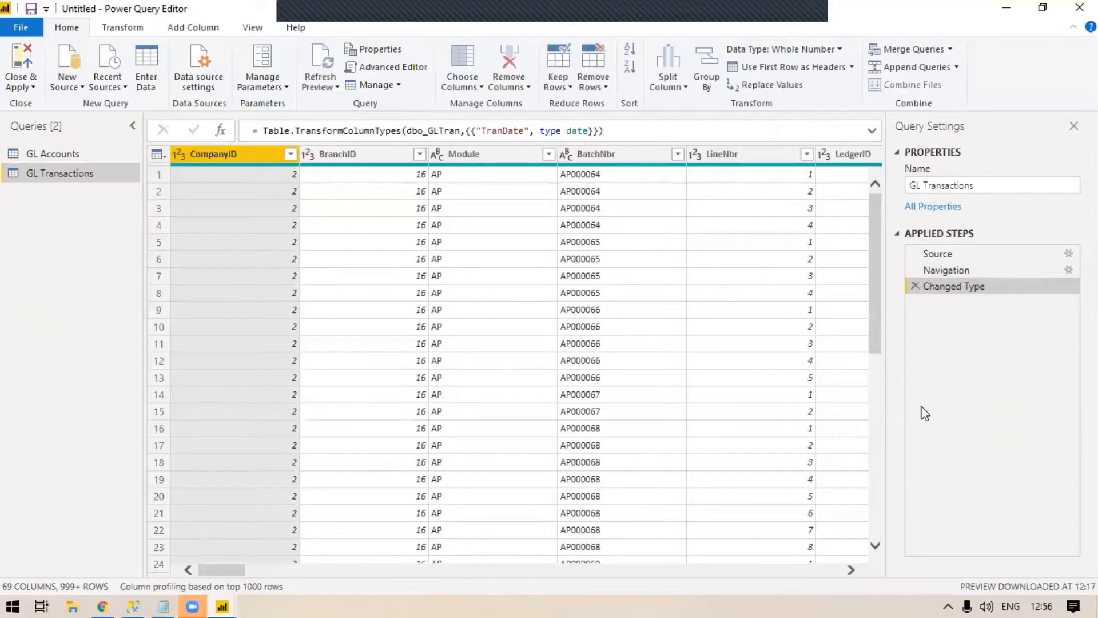
click(382, 67)
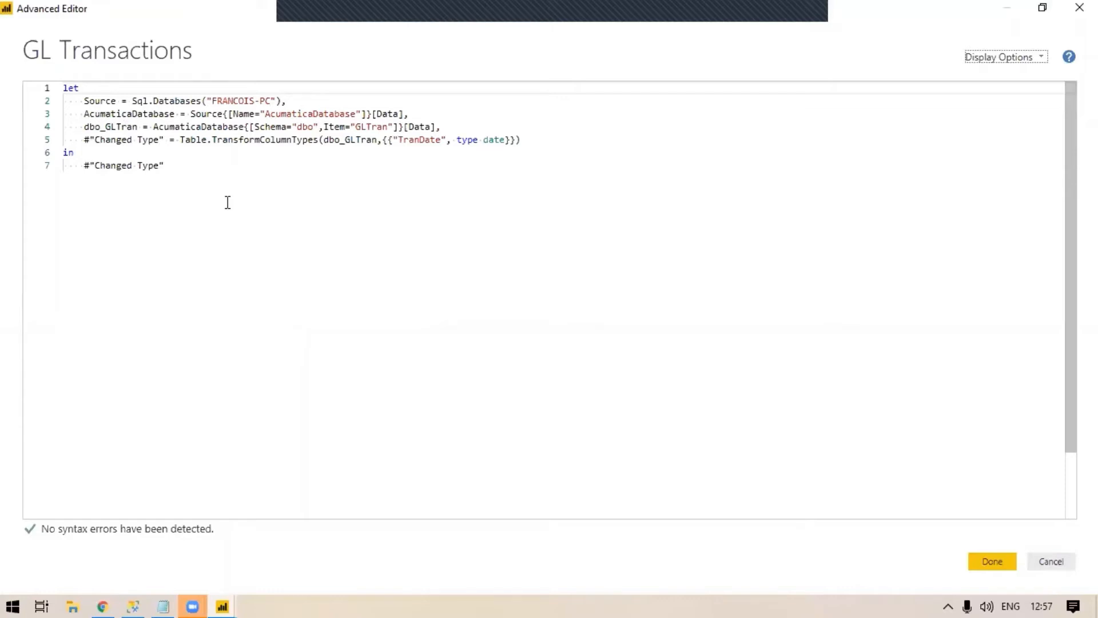
drag(287, 101, 81, 105)
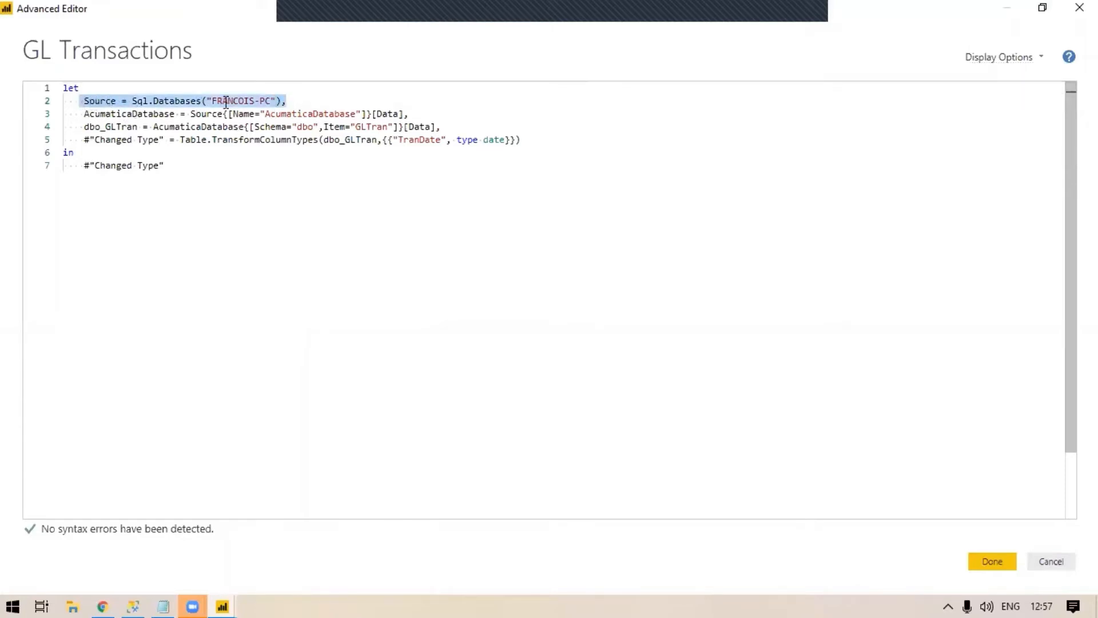
click(255, 101)
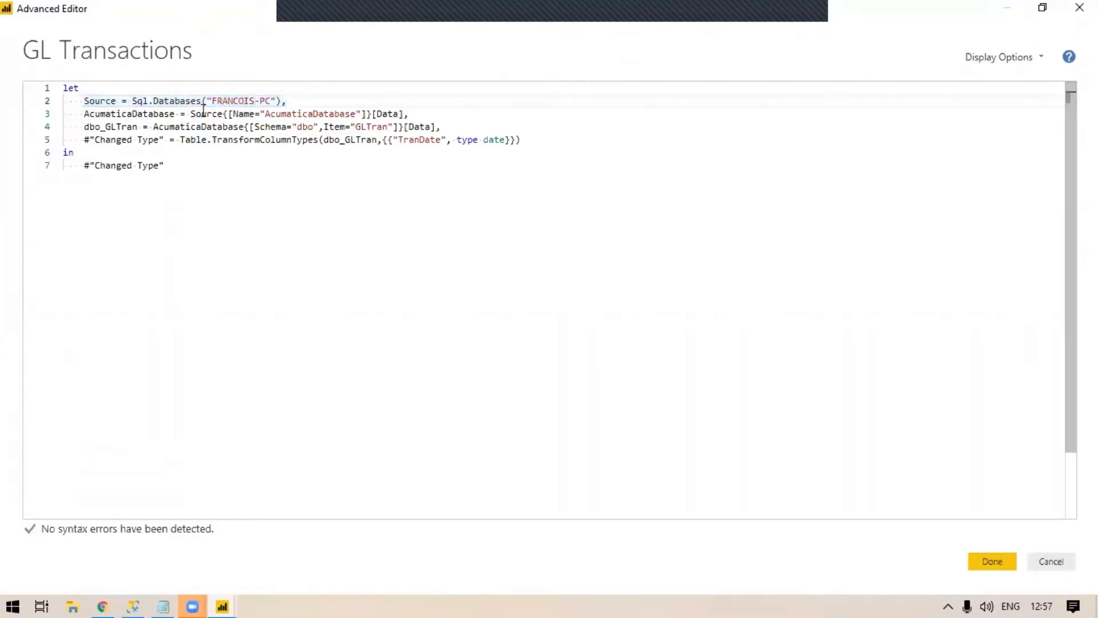
drag(86, 114, 185, 114)
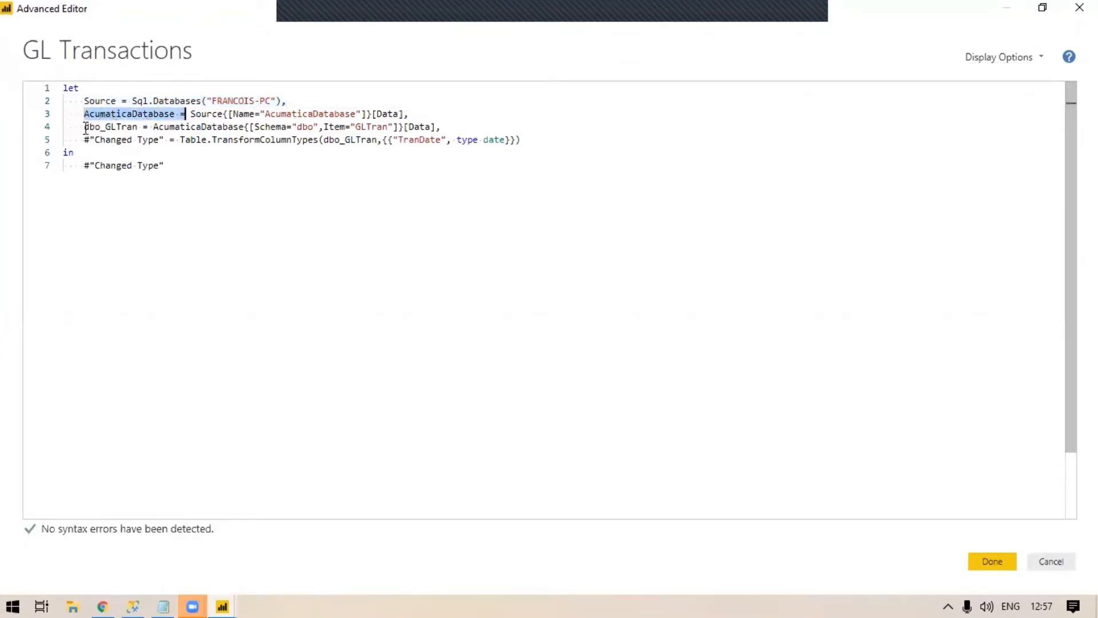
drag(84, 126, 143, 127)
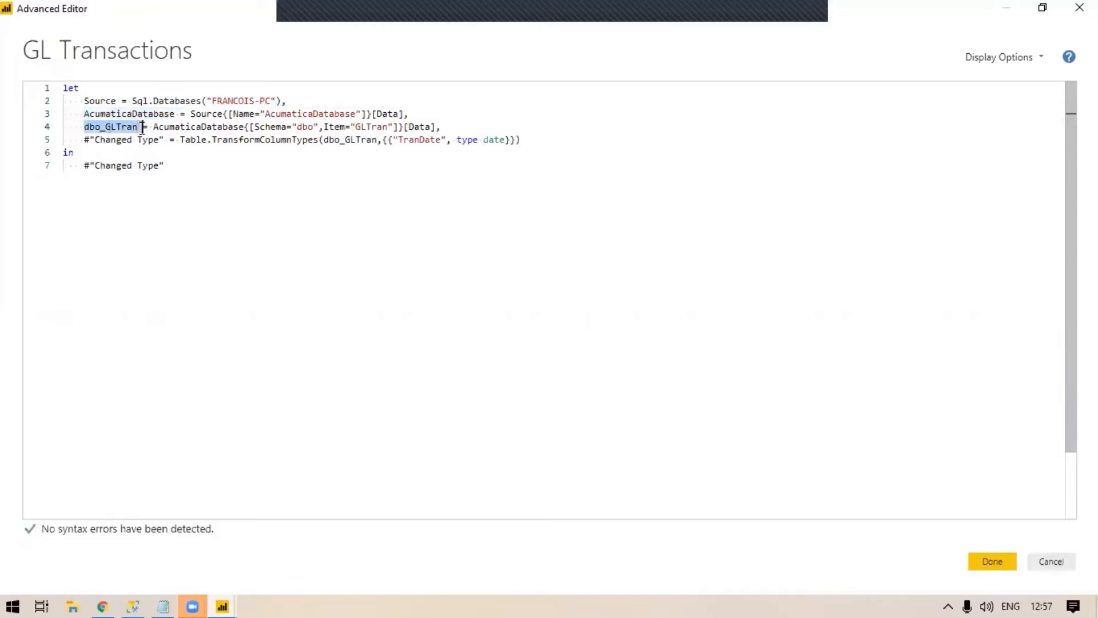
click(389, 126)
double_click(369, 127)
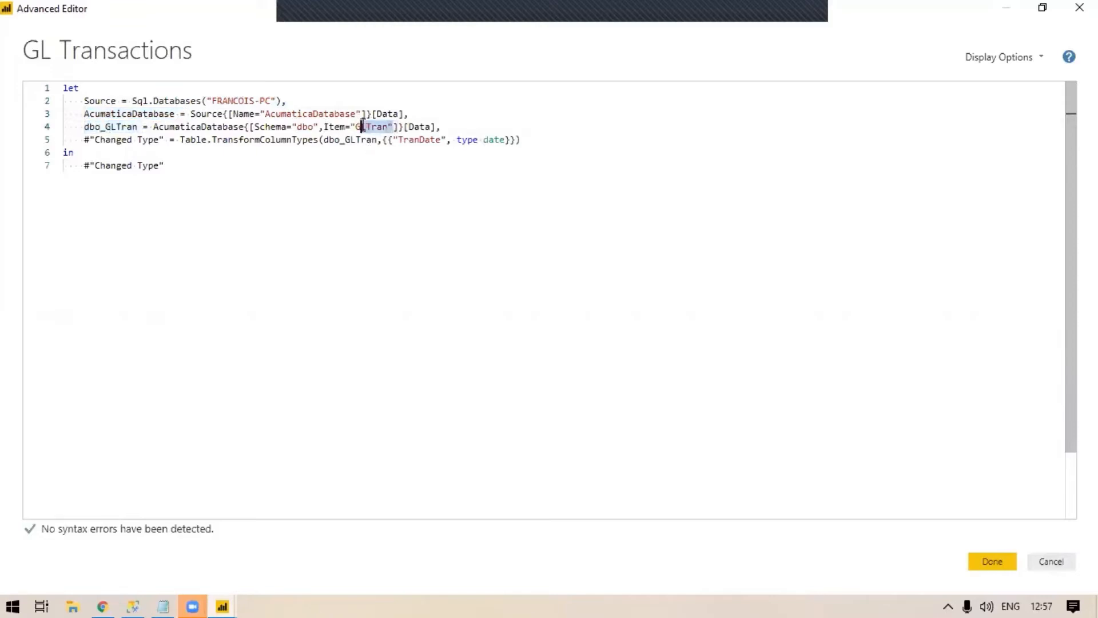
click(473, 127)
double_click(217, 127)
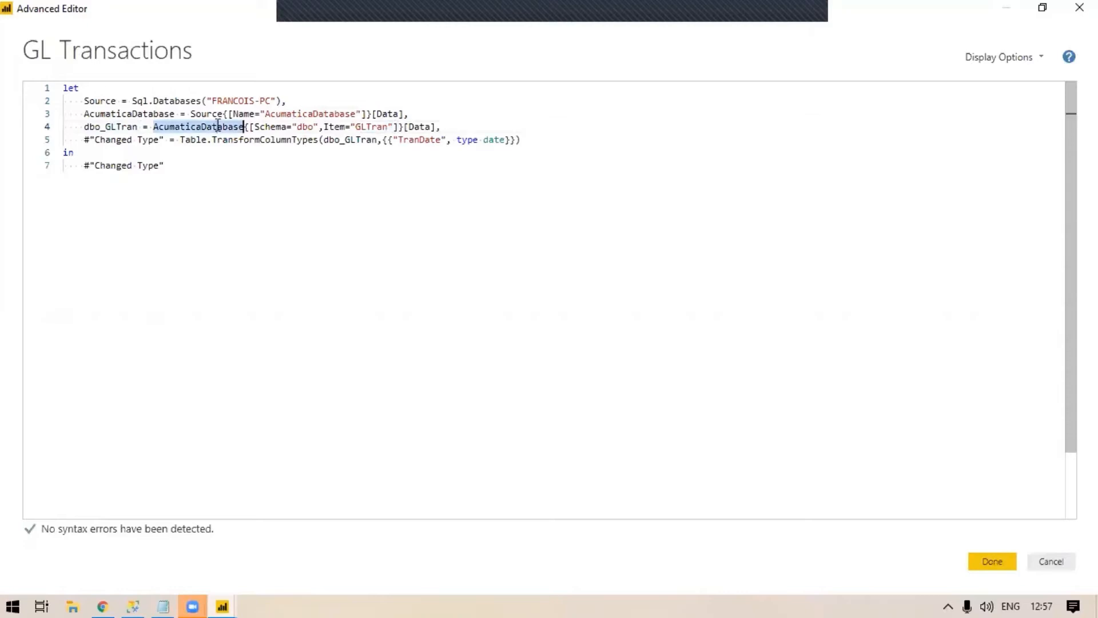
click(139, 140)
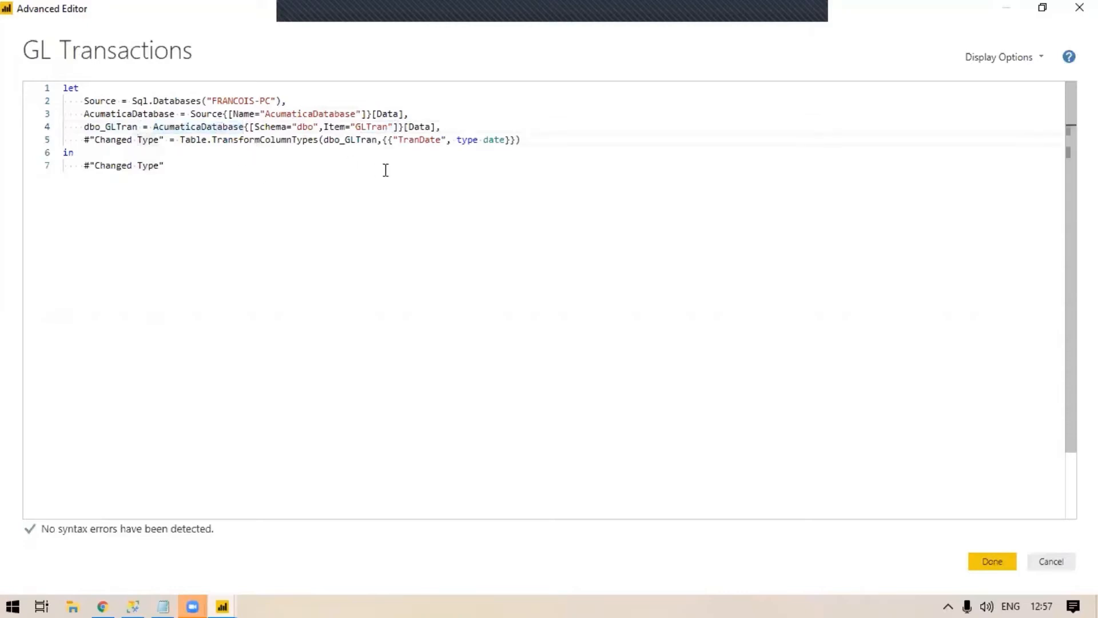
double_click(494, 139)
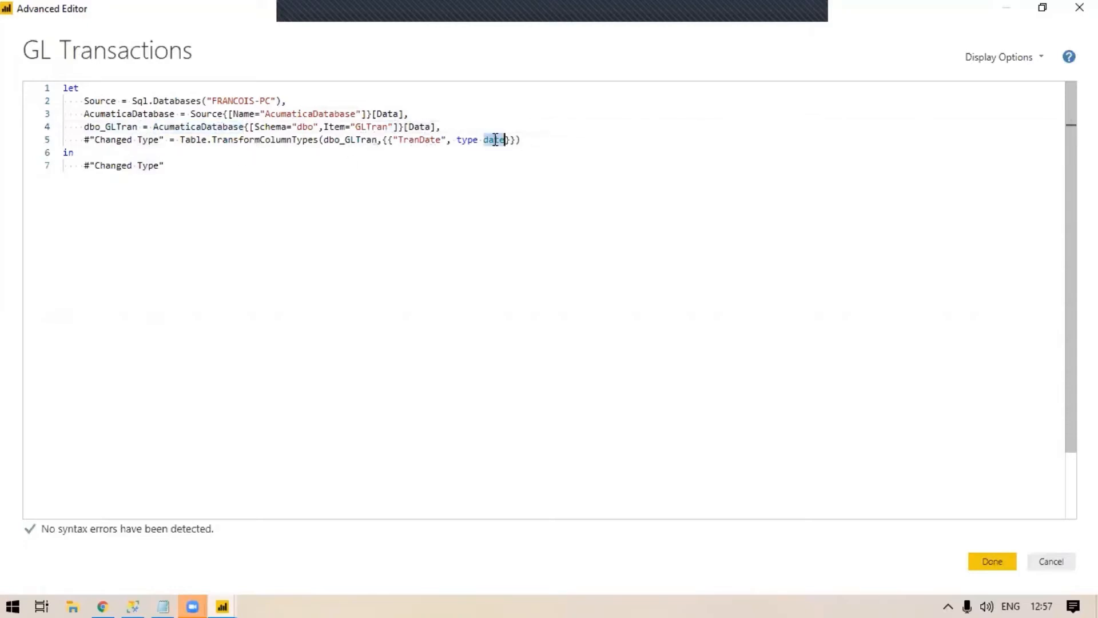
click(530, 137)
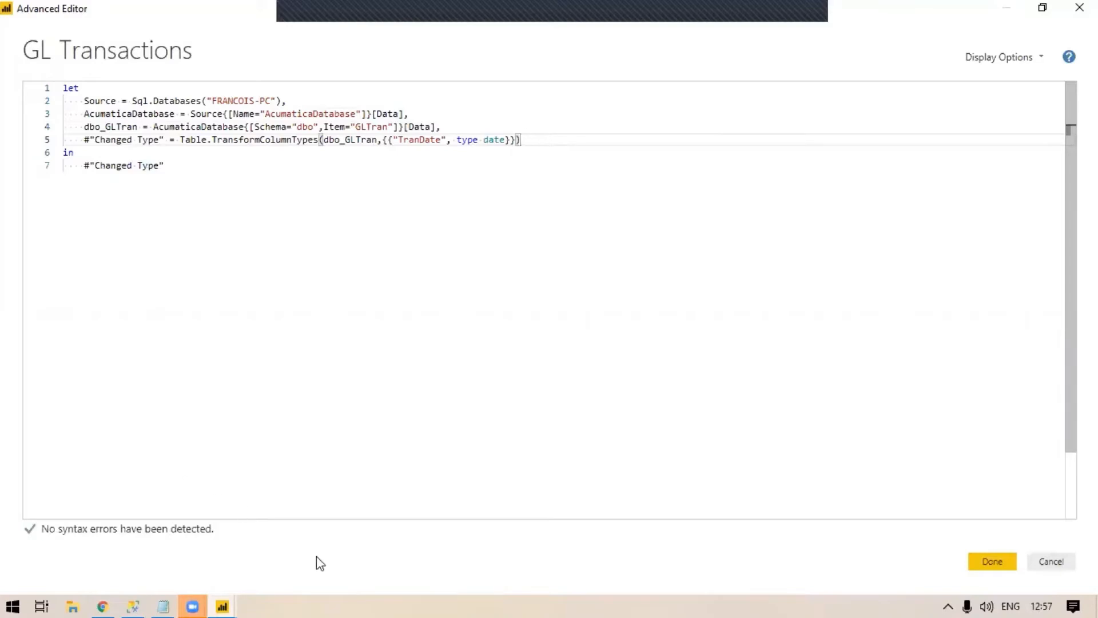
click(1000, 566)
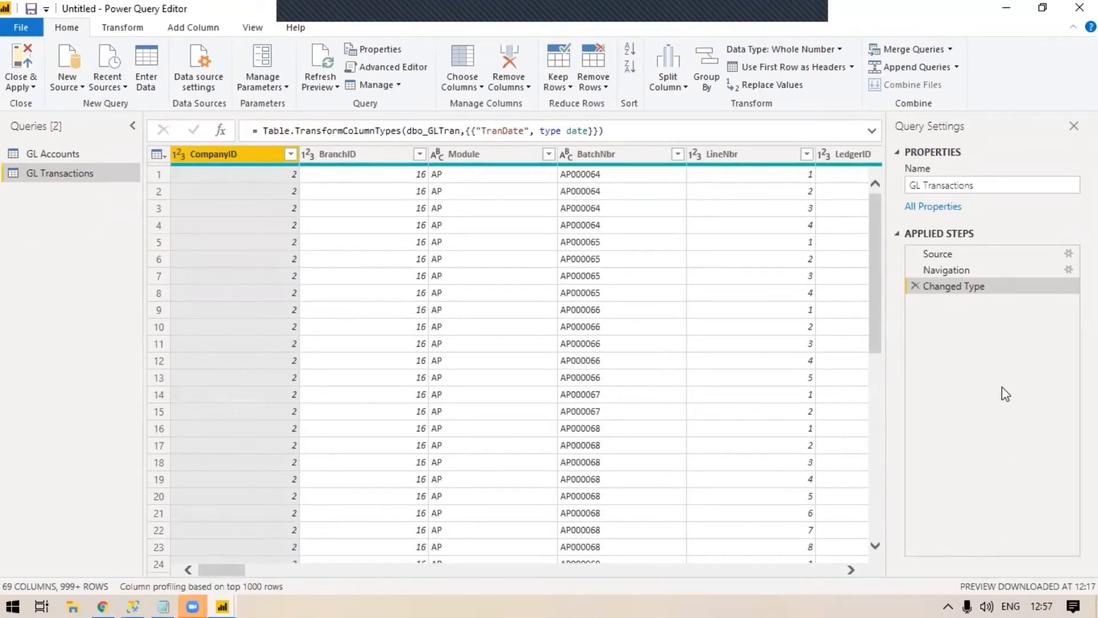
Close the query editor with the changes applied, and display the loaded GL Transactions table in the Data view.
click(14, 51)
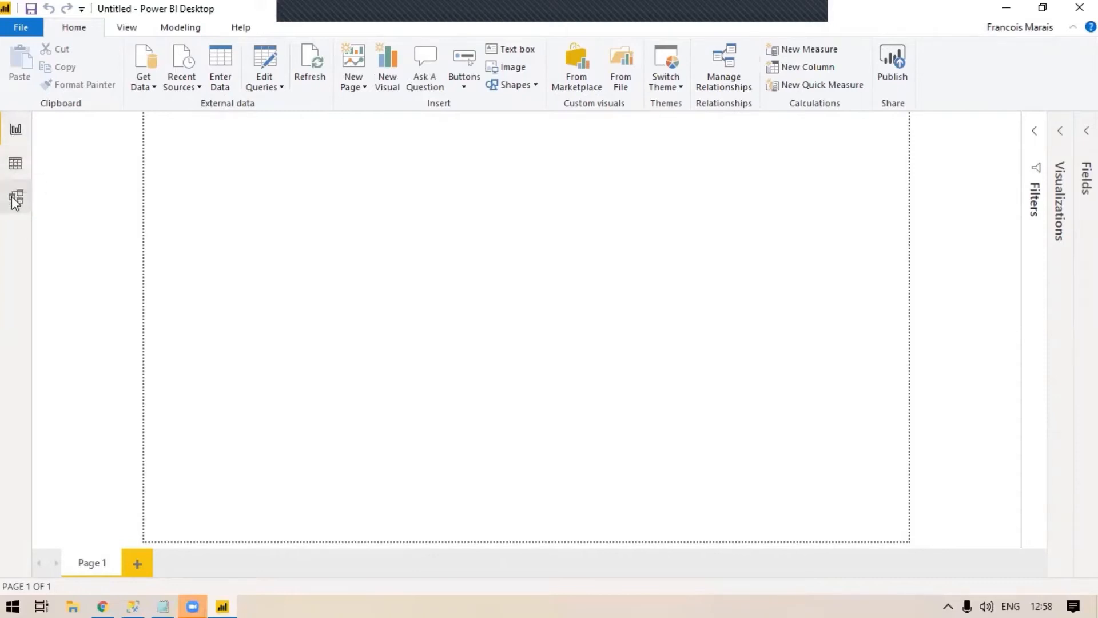
click(13, 166)
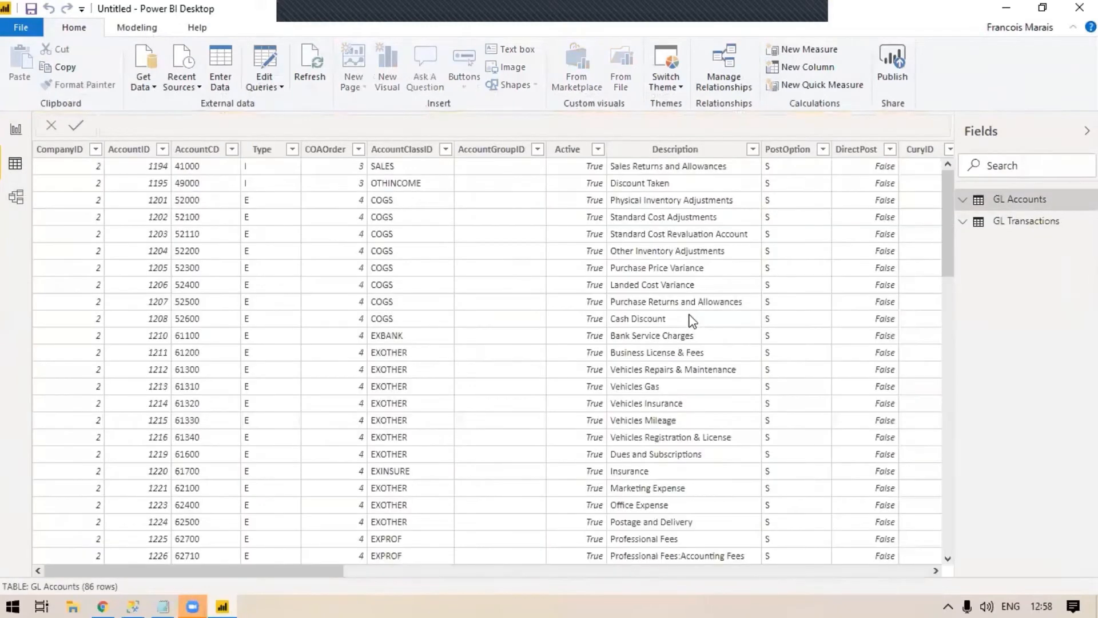
click(1027, 223)
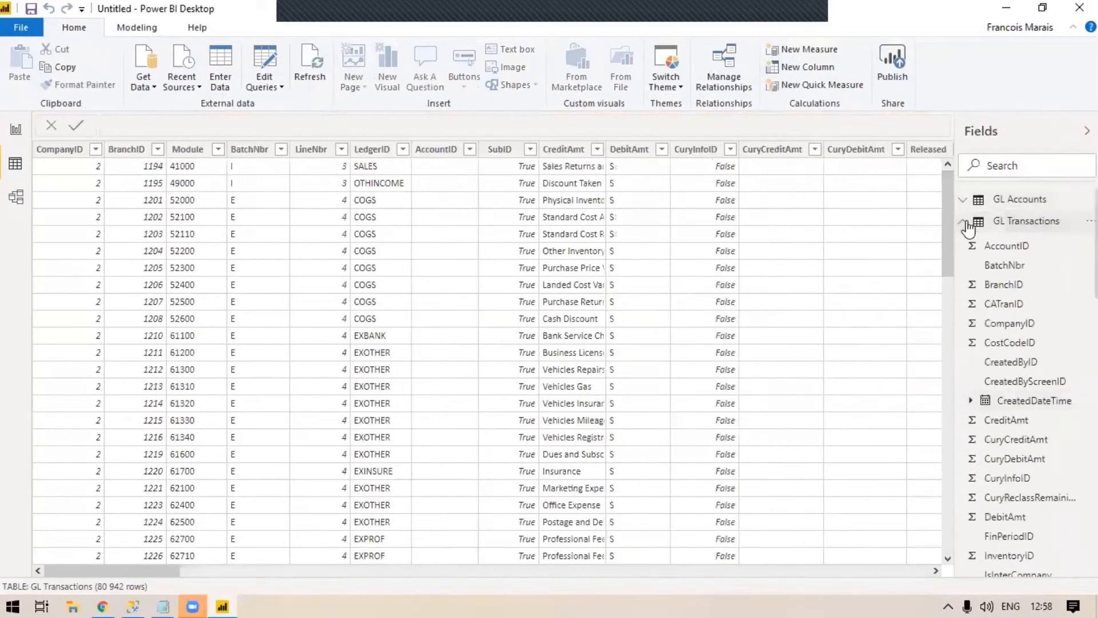
click(963, 222)
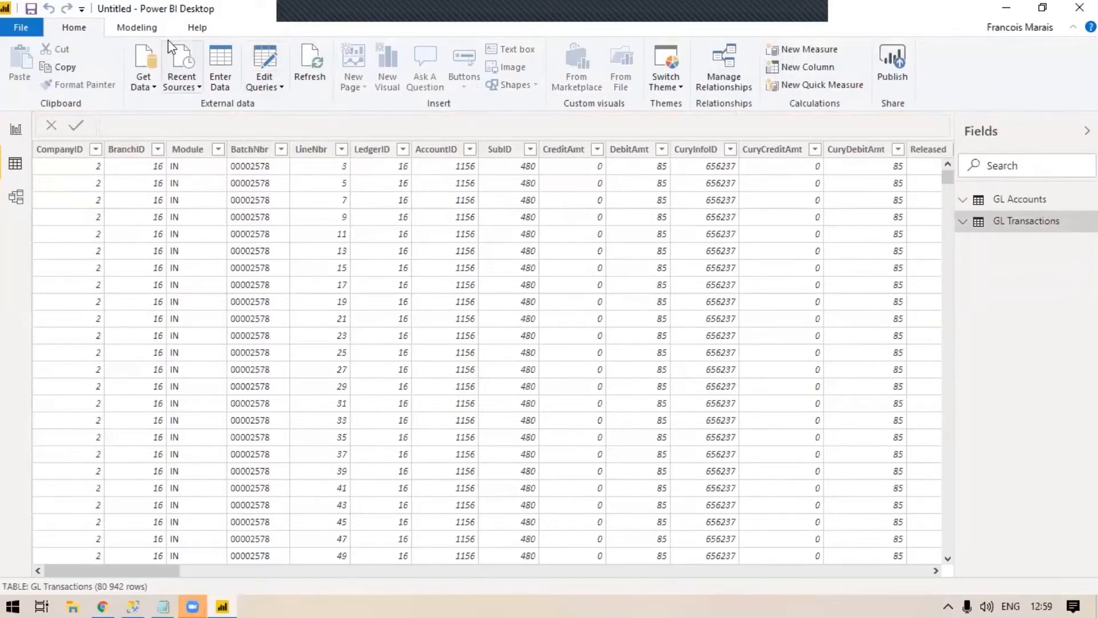
Return to the Report view and expand the list of fields beside the empty report page.
click(139, 27)
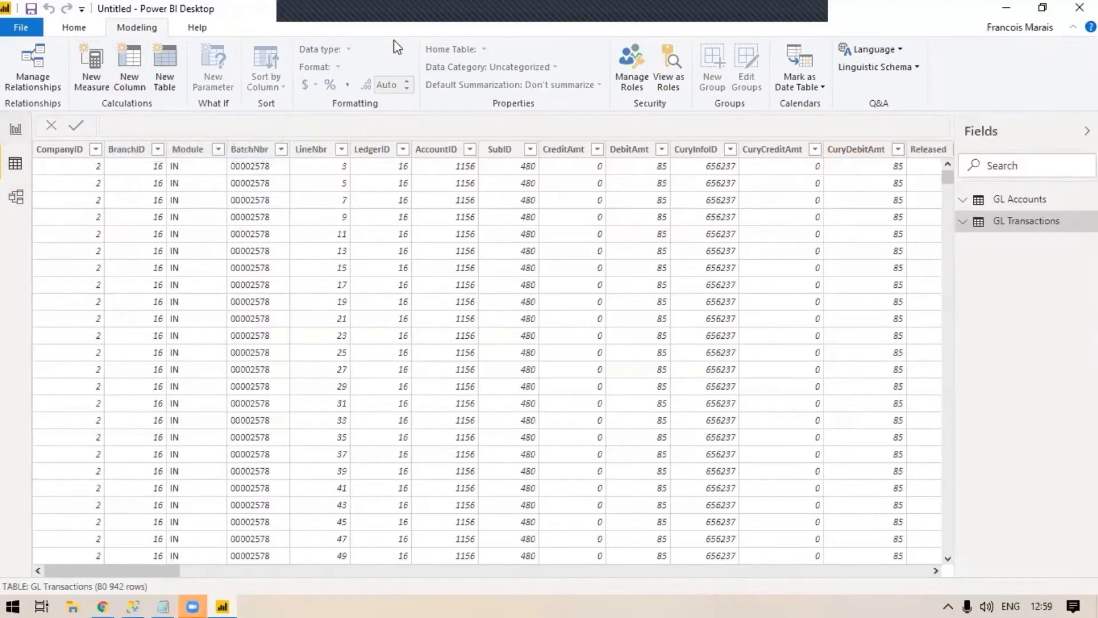
click(74, 27)
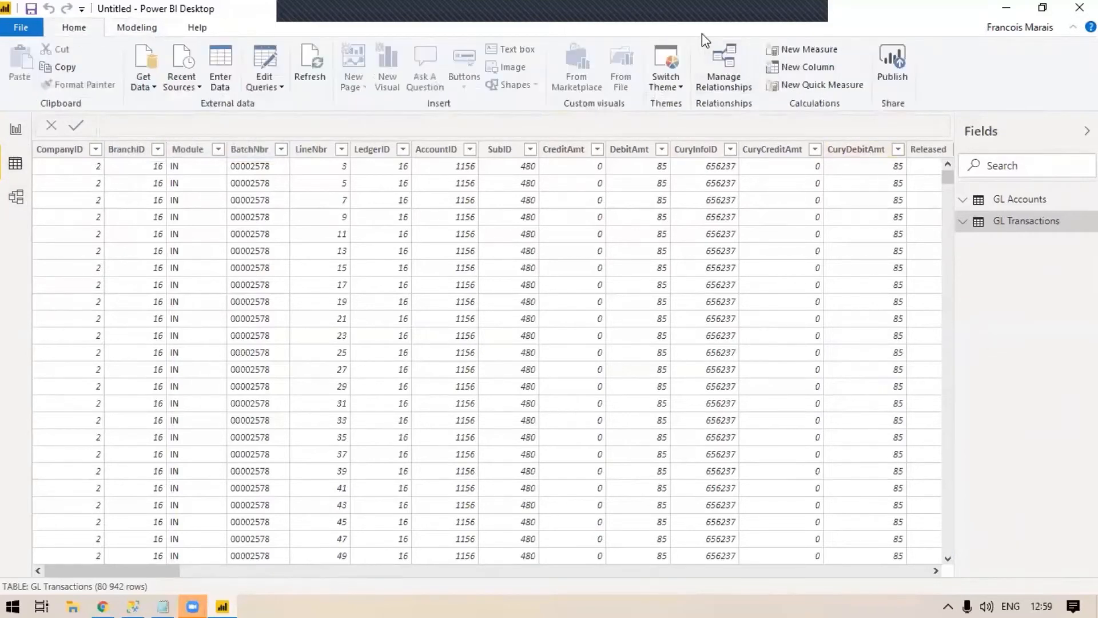
click(16, 129)
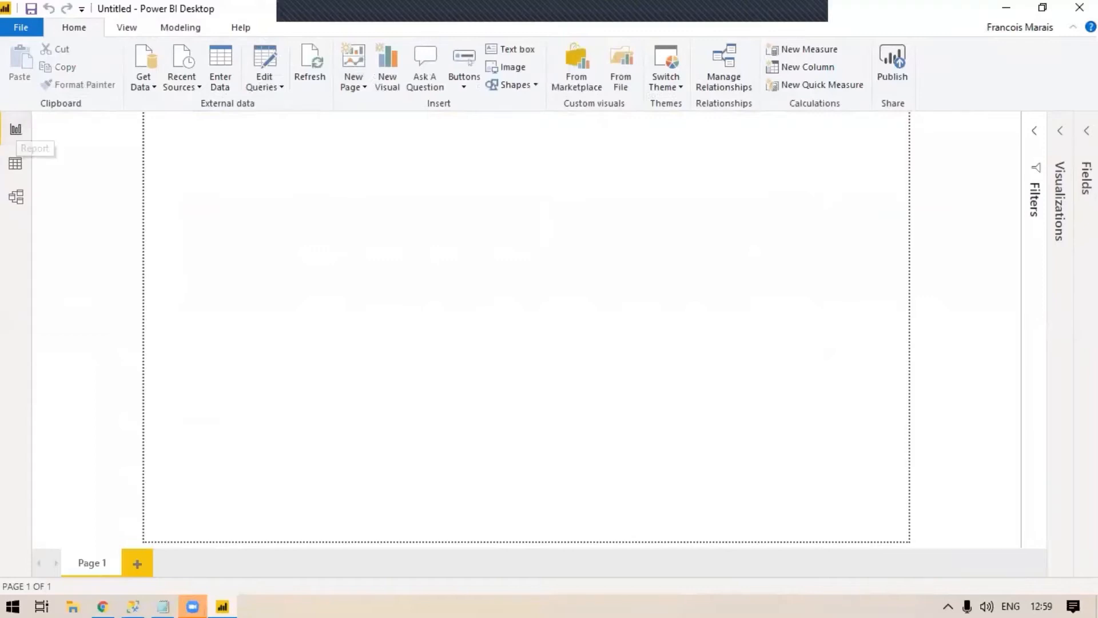
click(1087, 131)
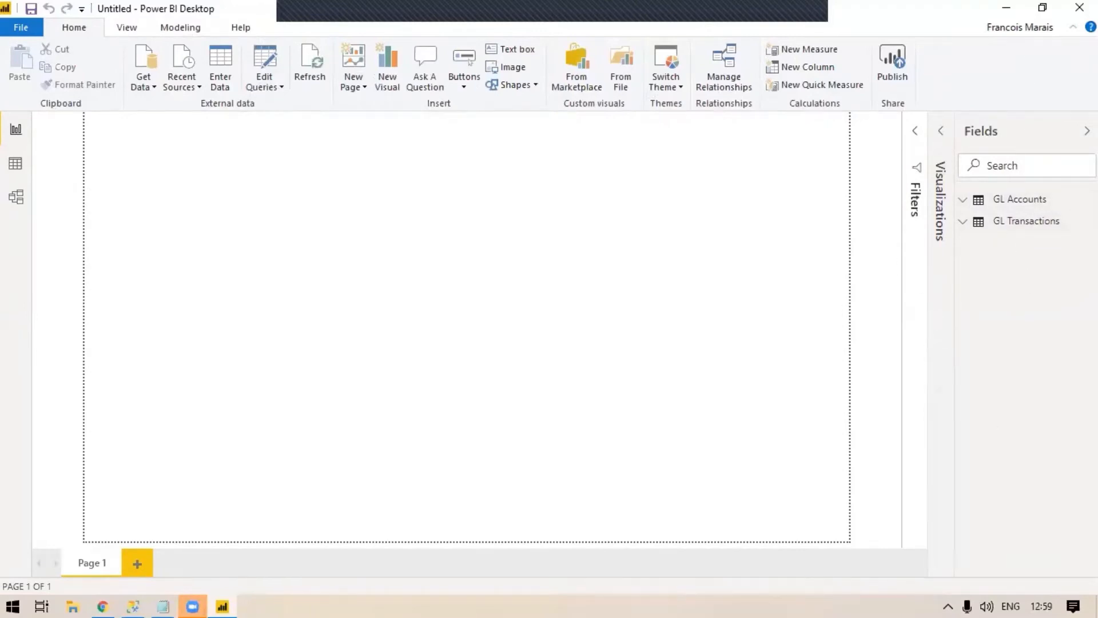
Display the GL Accounts table in the Data view, check its Type column's filter values without filtering, and look through the remaining columns.
click(15, 164)
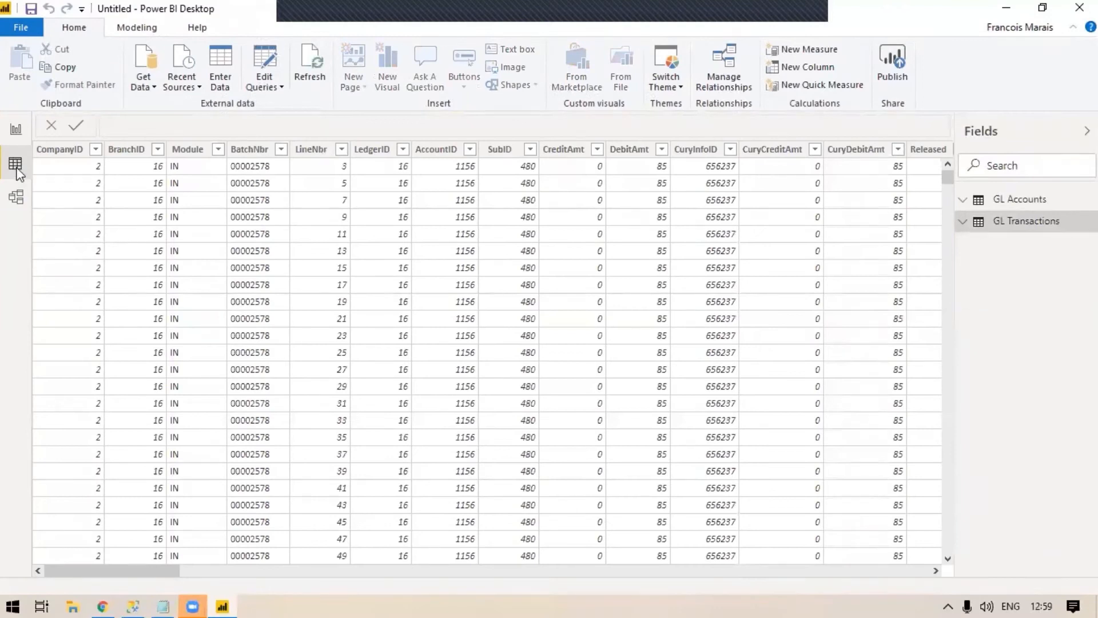
click(1012, 200)
click(964, 200)
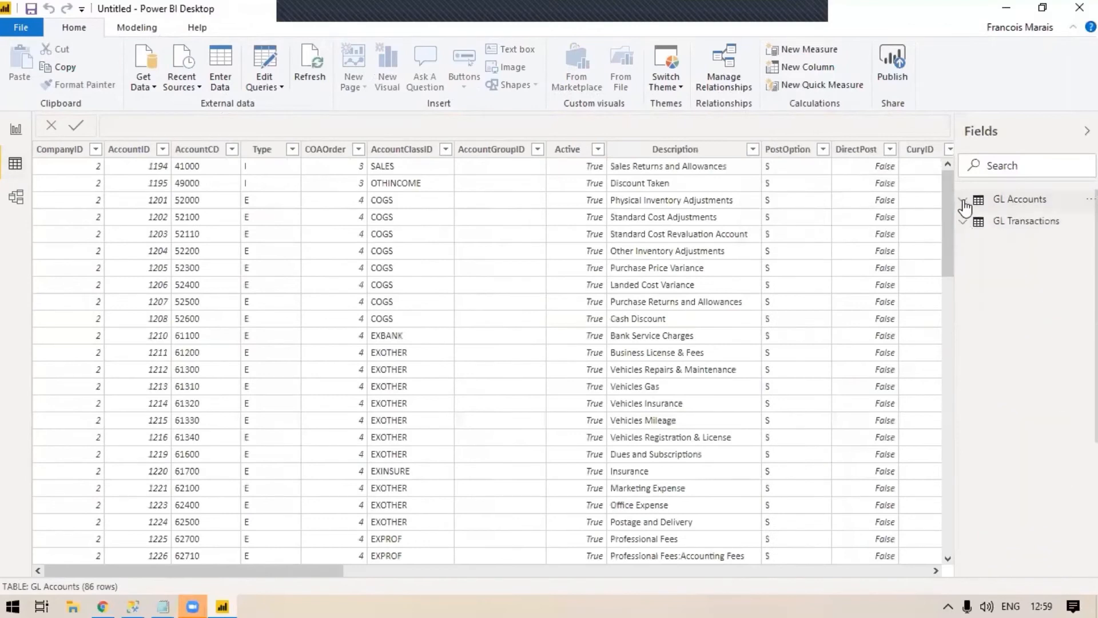
click(262, 153)
click(292, 150)
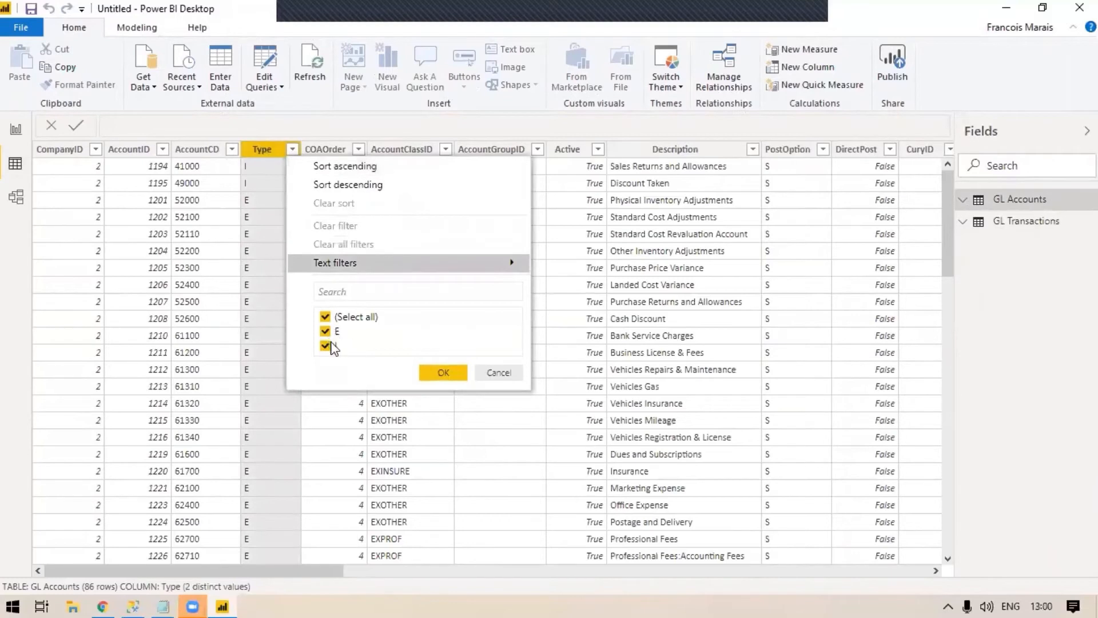
click(442, 373)
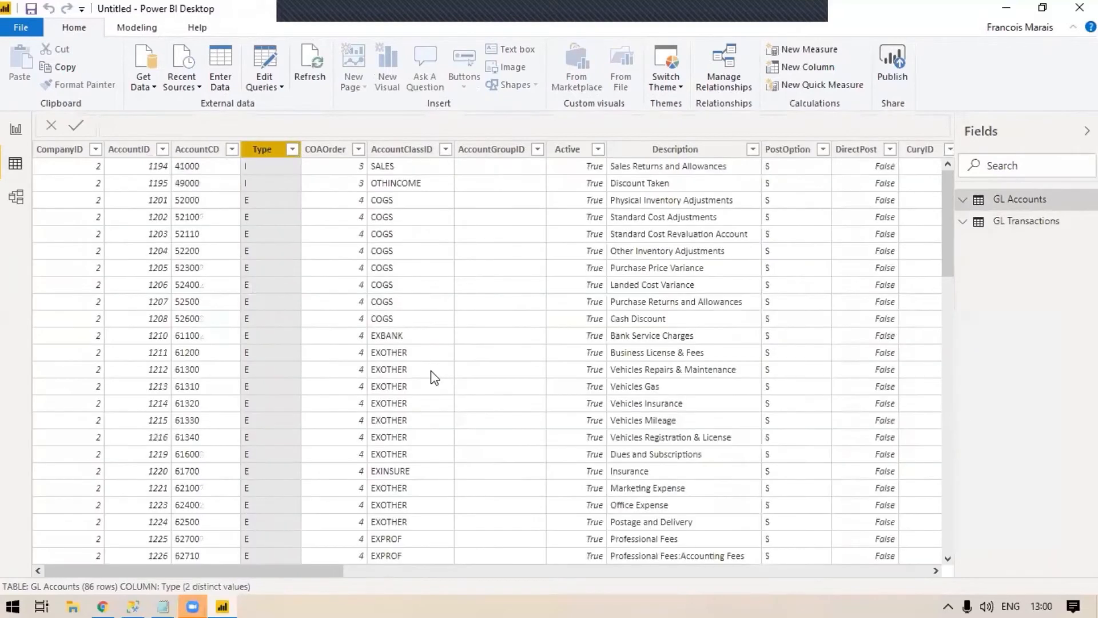
drag(290, 568, 429, 569)
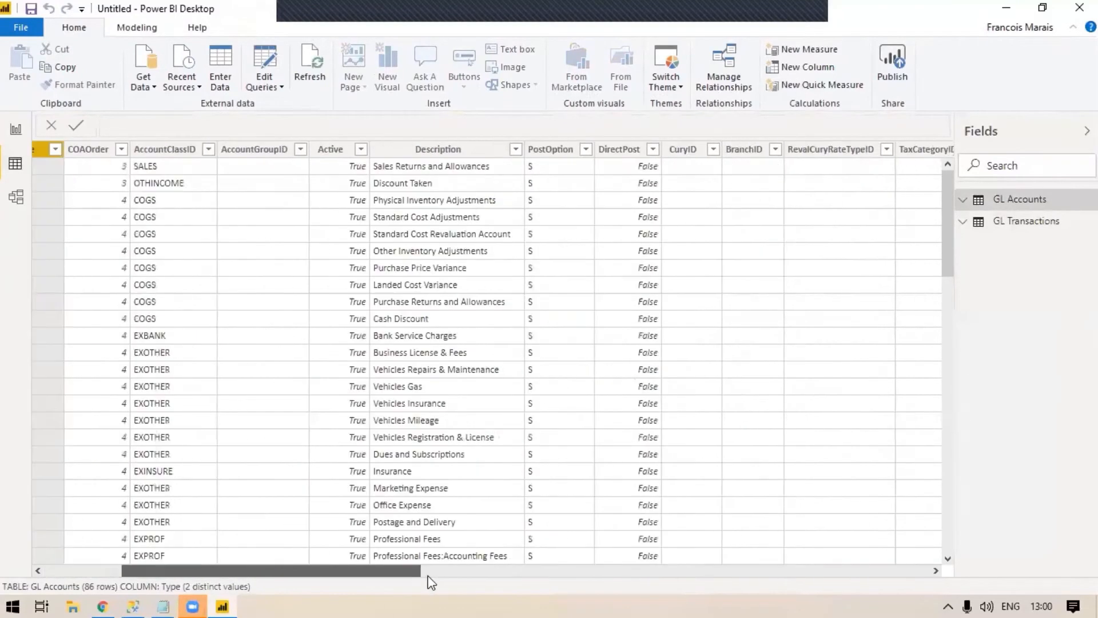
drag(699, 582, 137, 572)
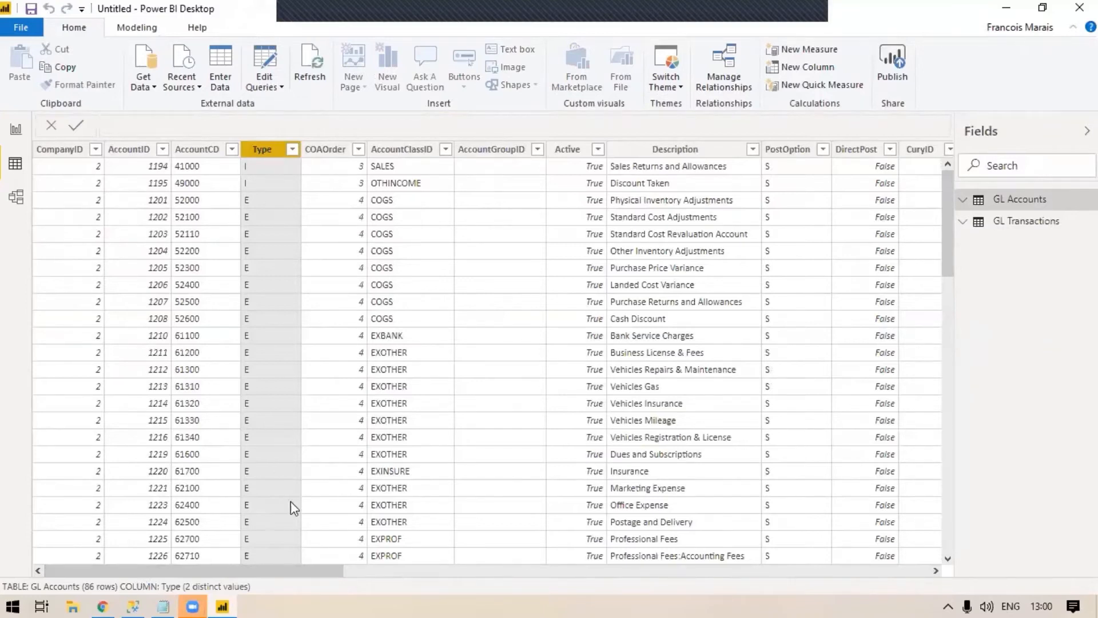
Add a calculated column to the GL Accounts table and name it Expense/Income.
click(137, 27)
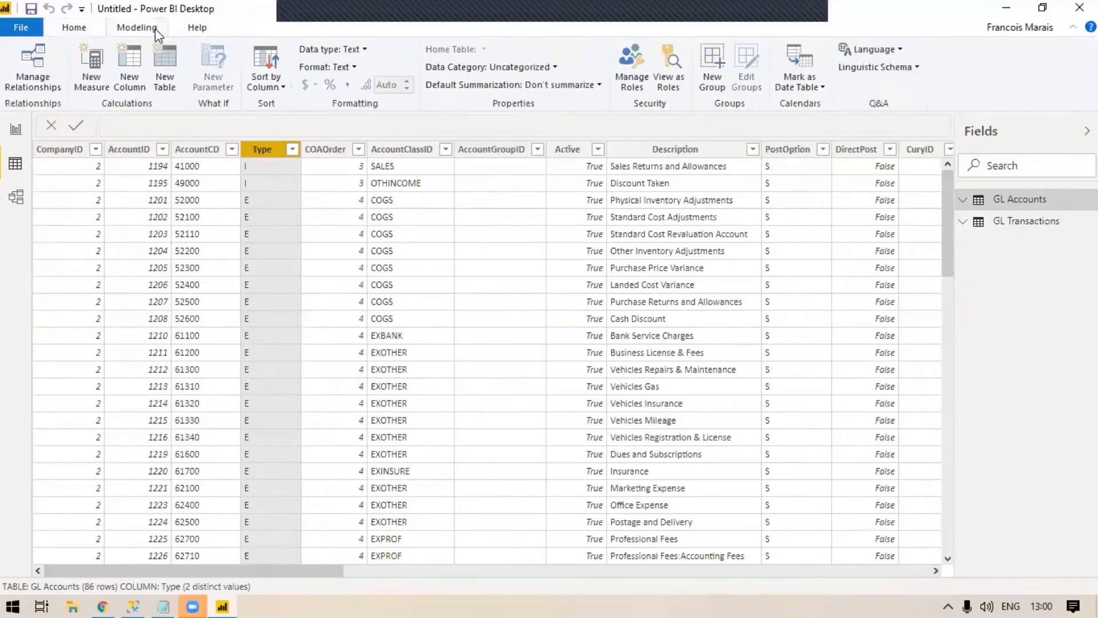
click(134, 57)
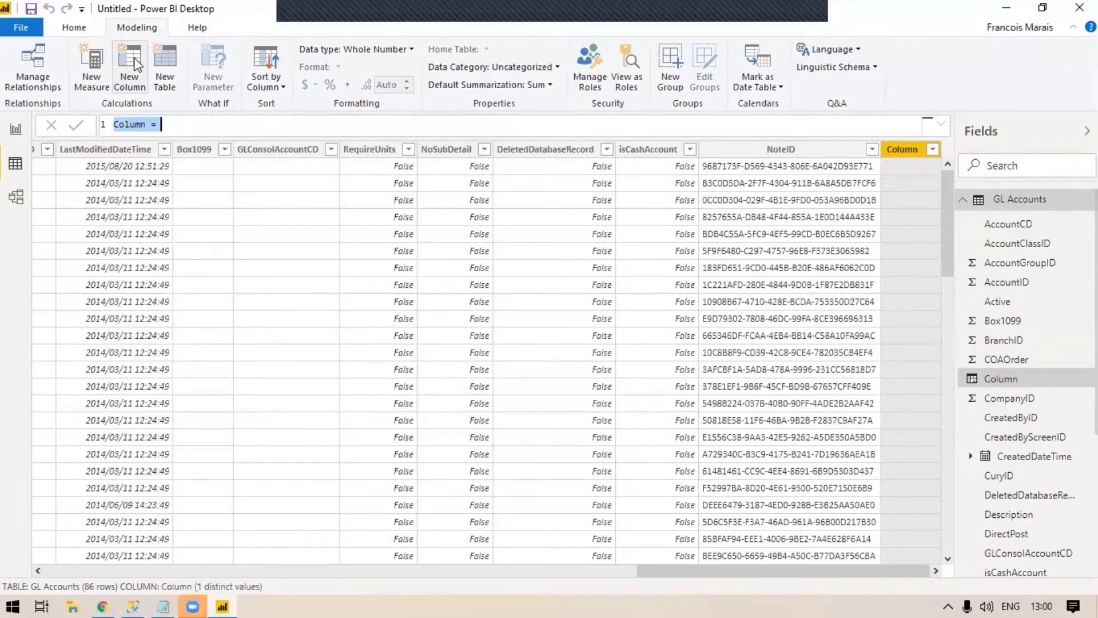
key(BackSpace)
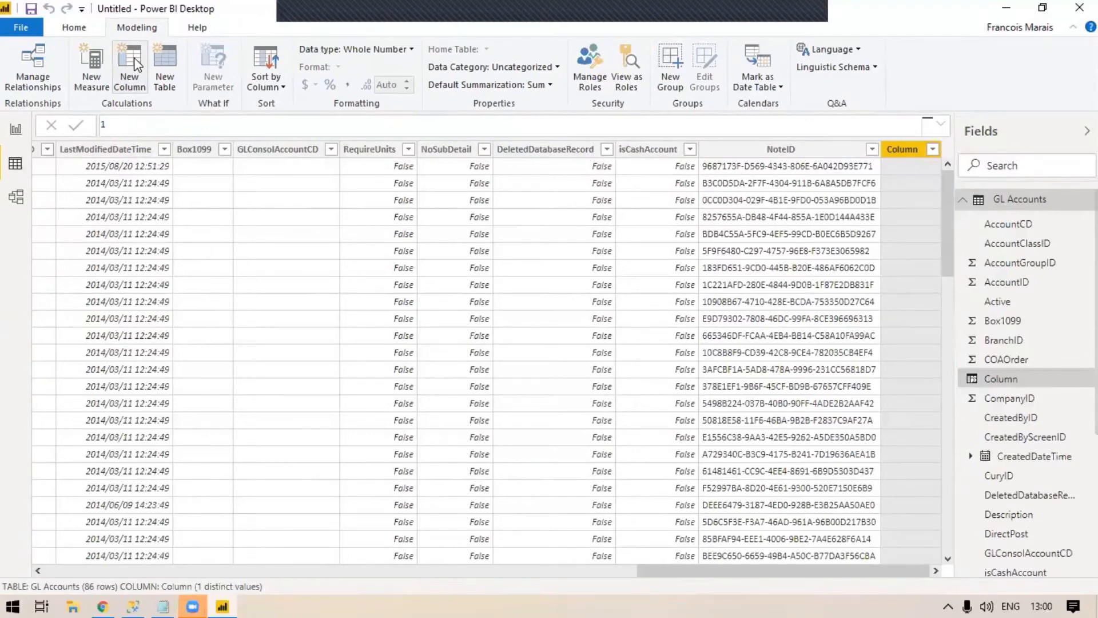
text(Expenses /)
key(BackSpace)
key(BackSpace)
text(/Income )
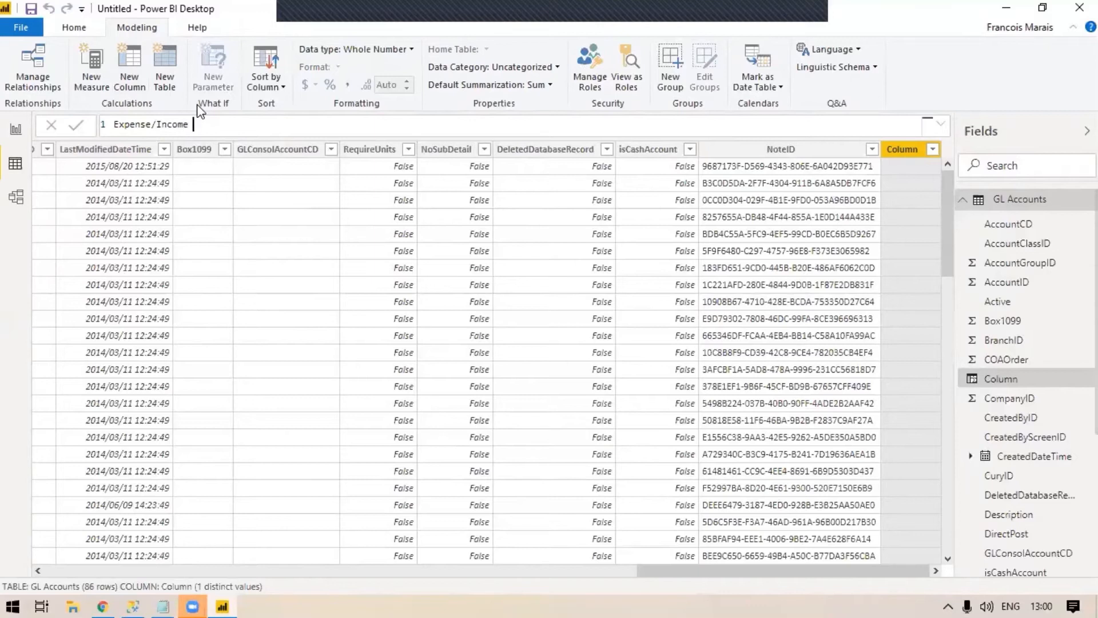
Write the Expense/Income formula with an IF test returning "Income" when 'GL Accounts'[Type] equals "I" and Expense otherwise.
text(= IF()
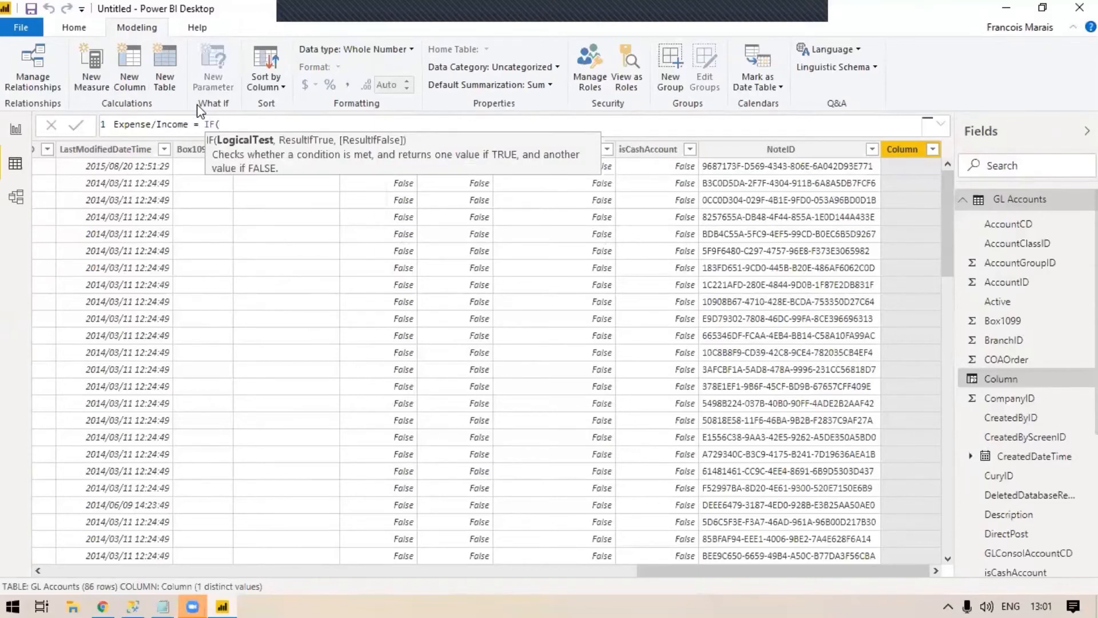
text(type)
key(Tab)
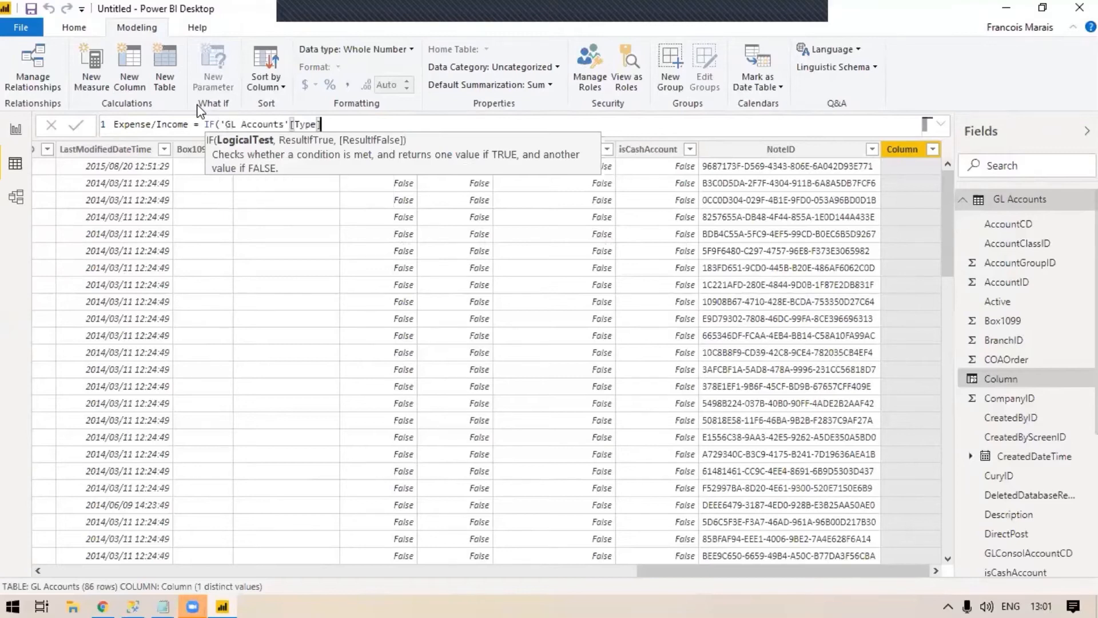
text(= "I",)
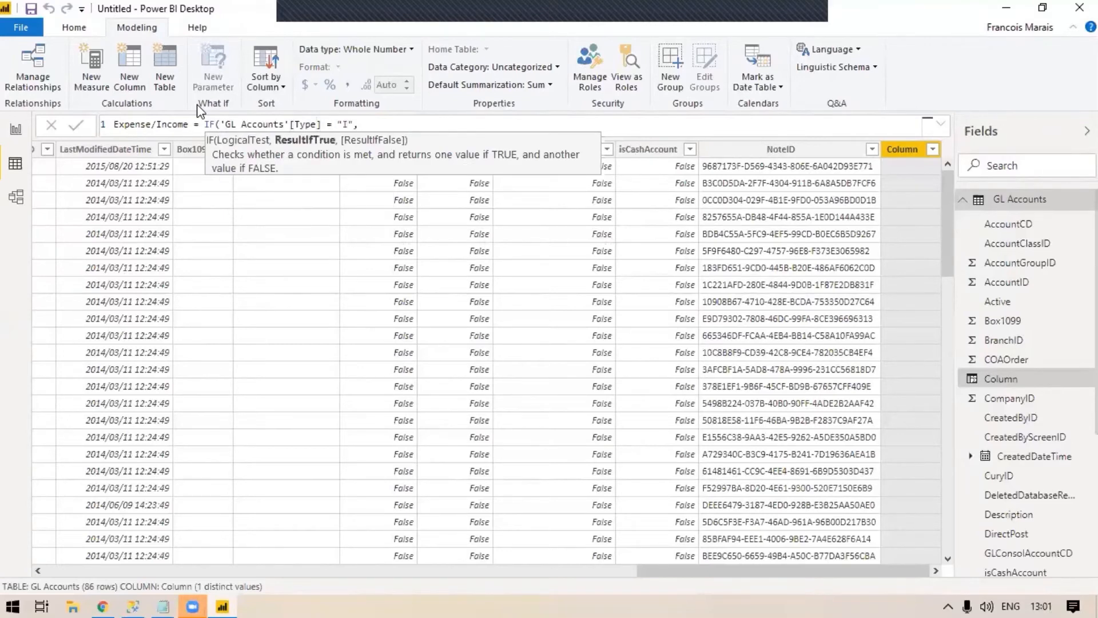
text("Income, "Expen)
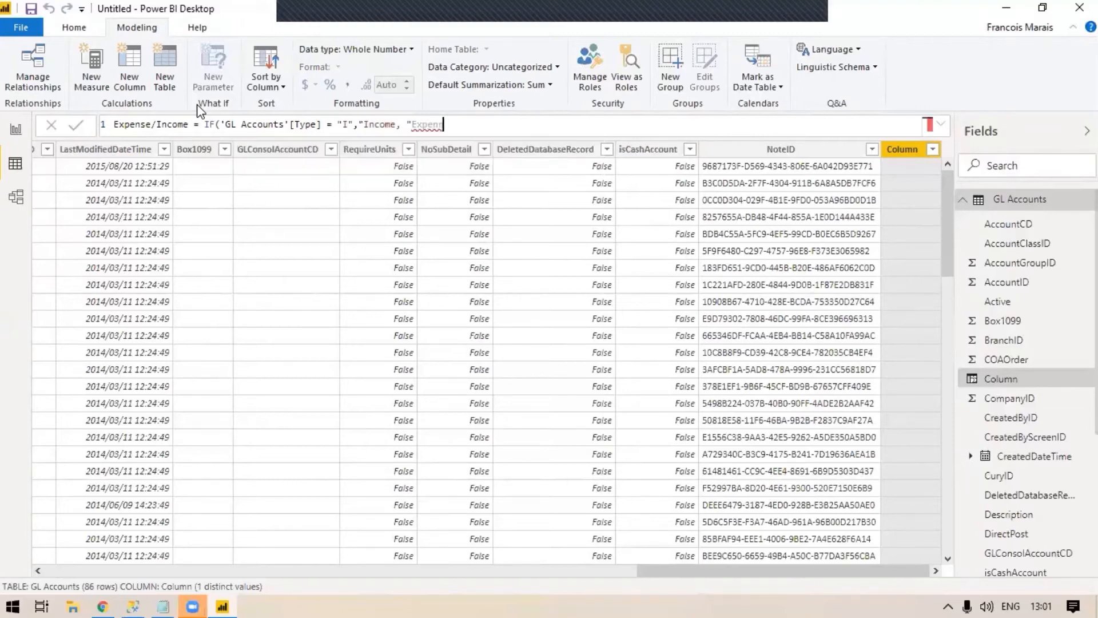
text(se"))
Add the missing closing quotation mark after Income in the Expense/Income formula and commit the calculated column.
mouse_move(452, 125)
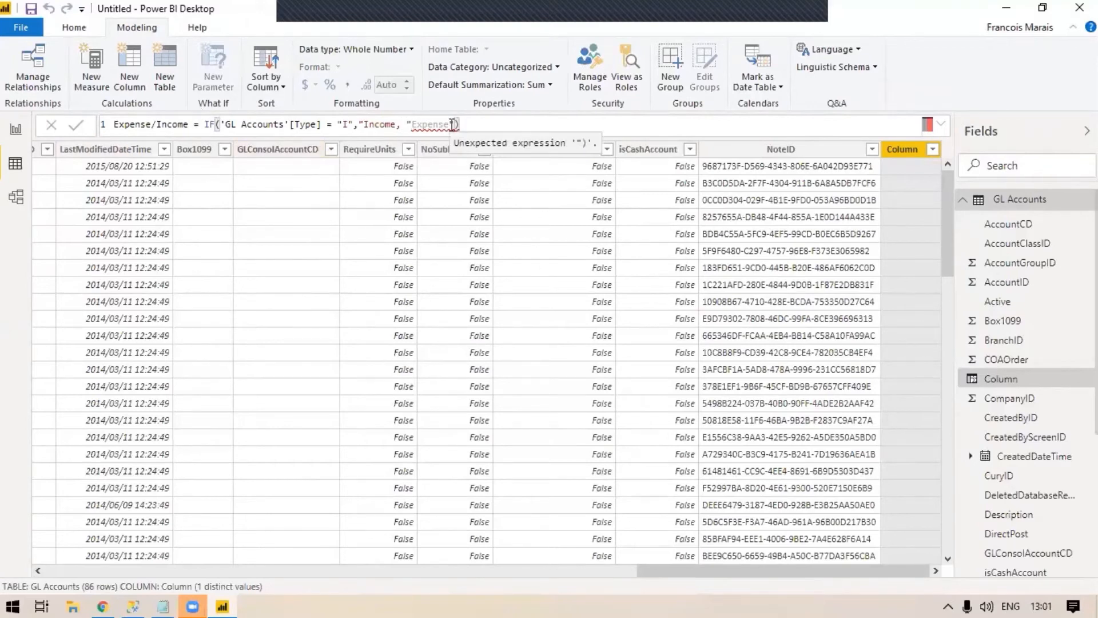
mouse_move(414, 126)
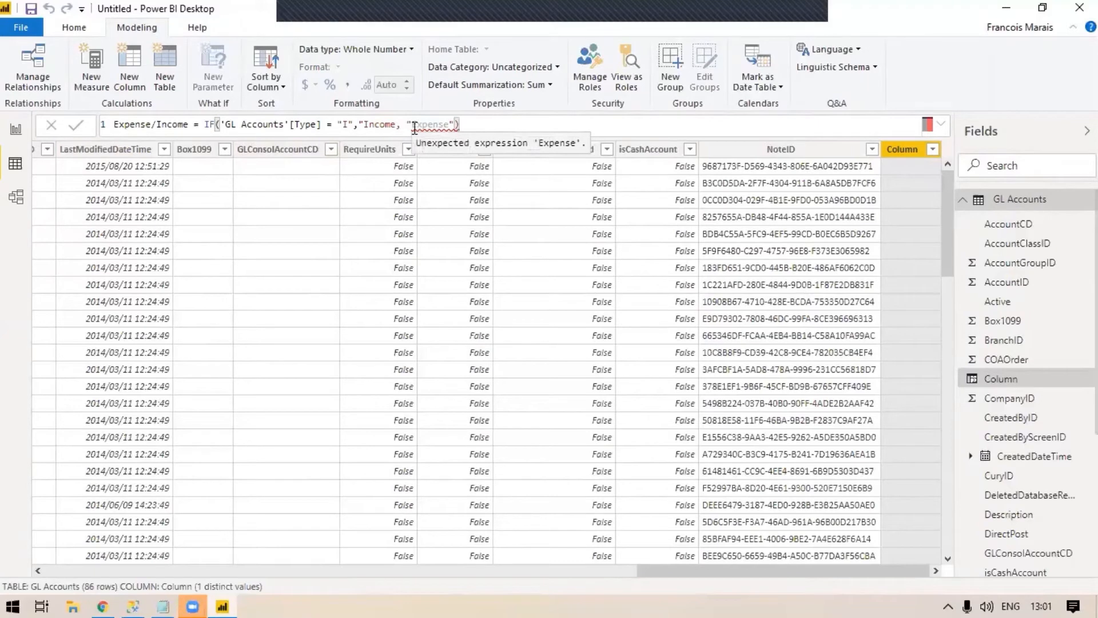
click(395, 125)
text(")
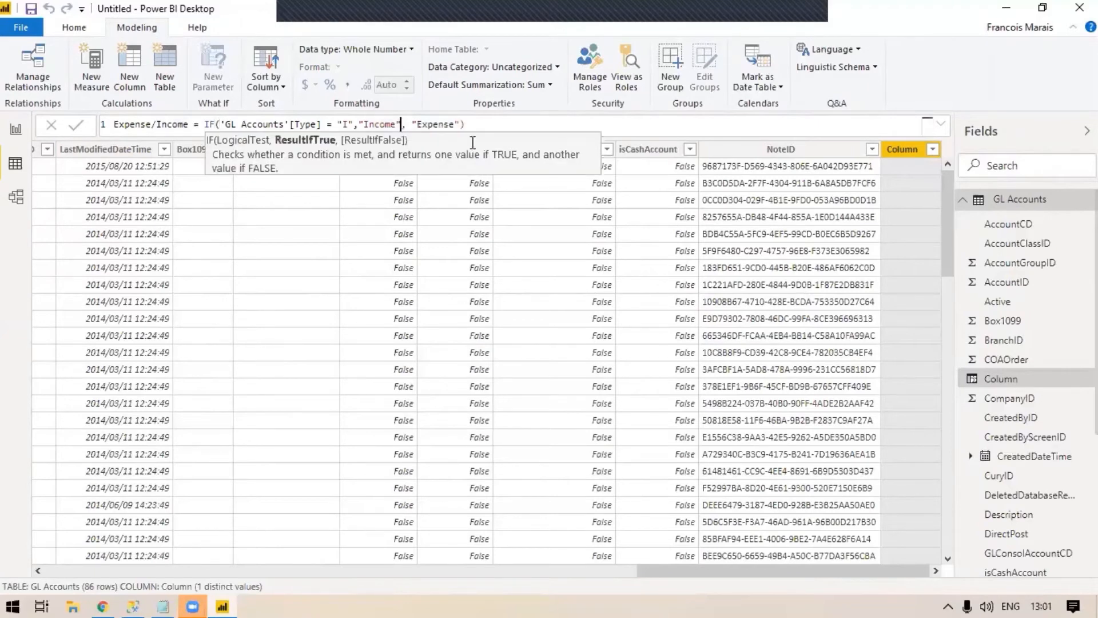
click(506, 127)
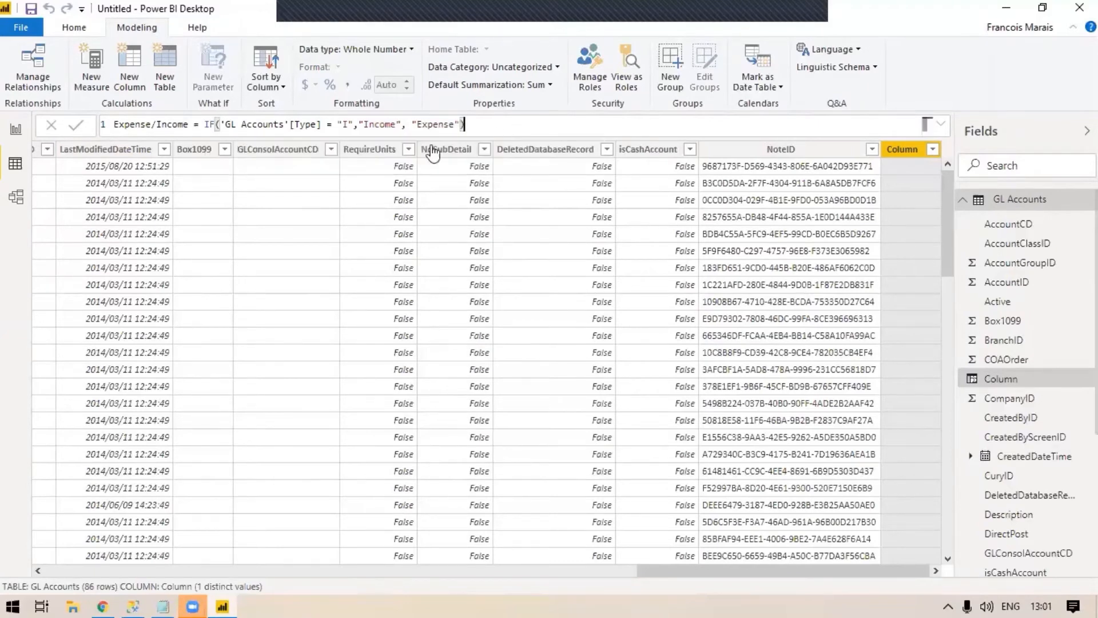
click(359, 126)
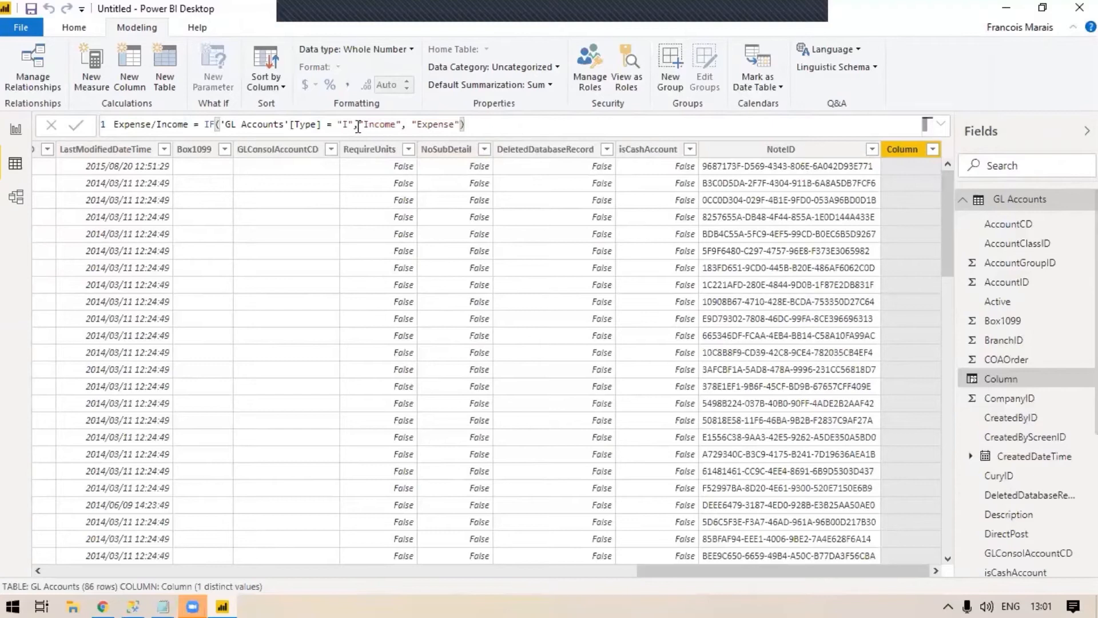
click(78, 125)
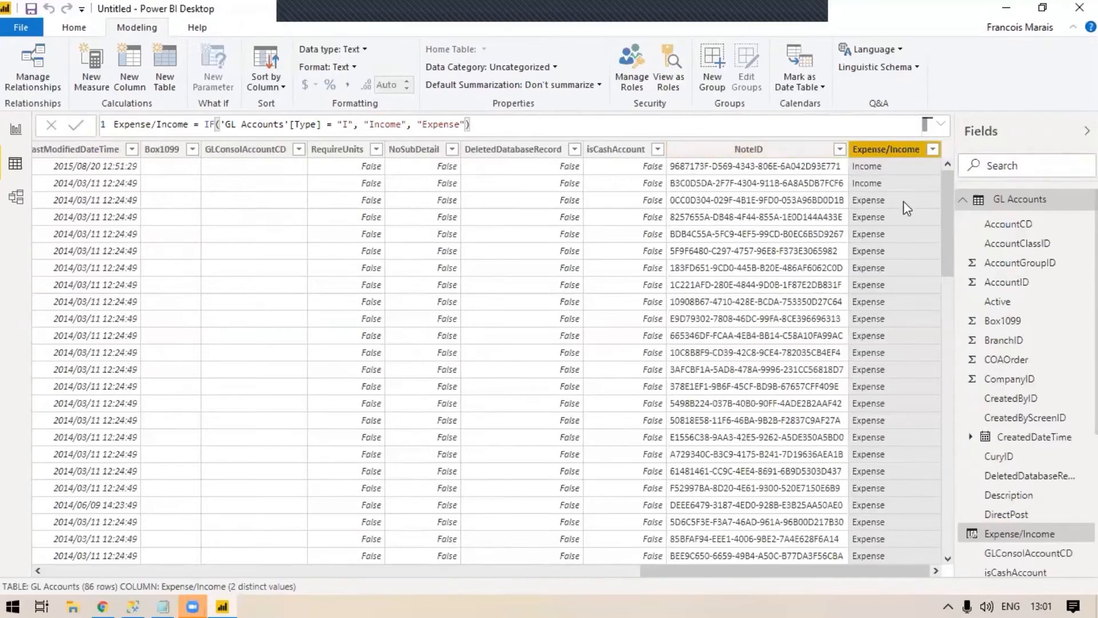
drag(795, 570, 863, 578)
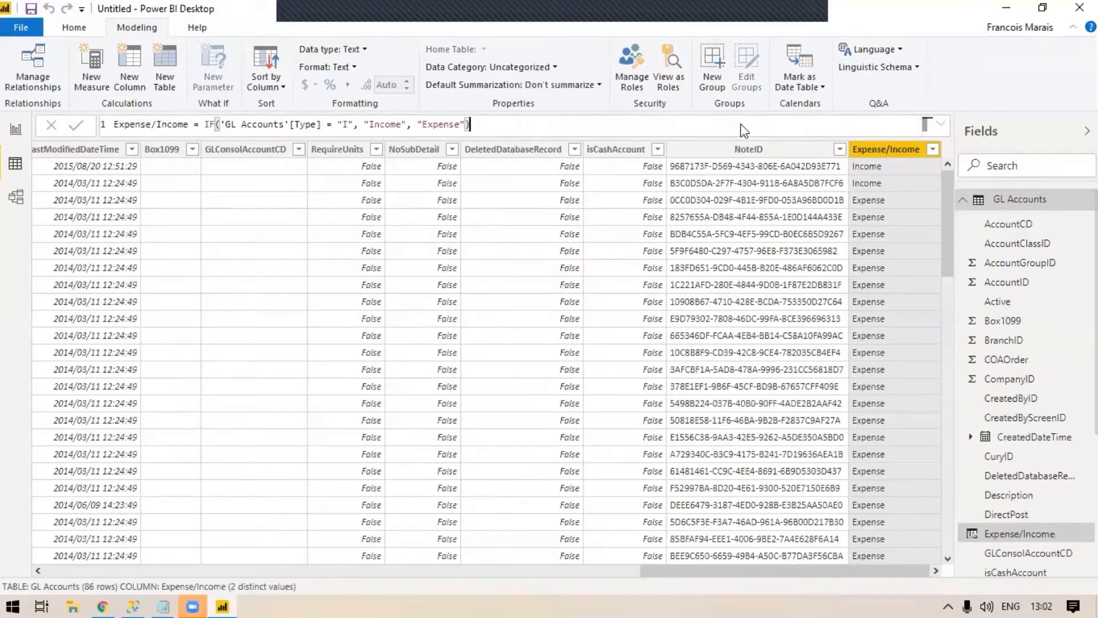
Collapse the GL Accounts field list, and show the Model view with its Properties and Fields panes collapsed.
click(976, 200)
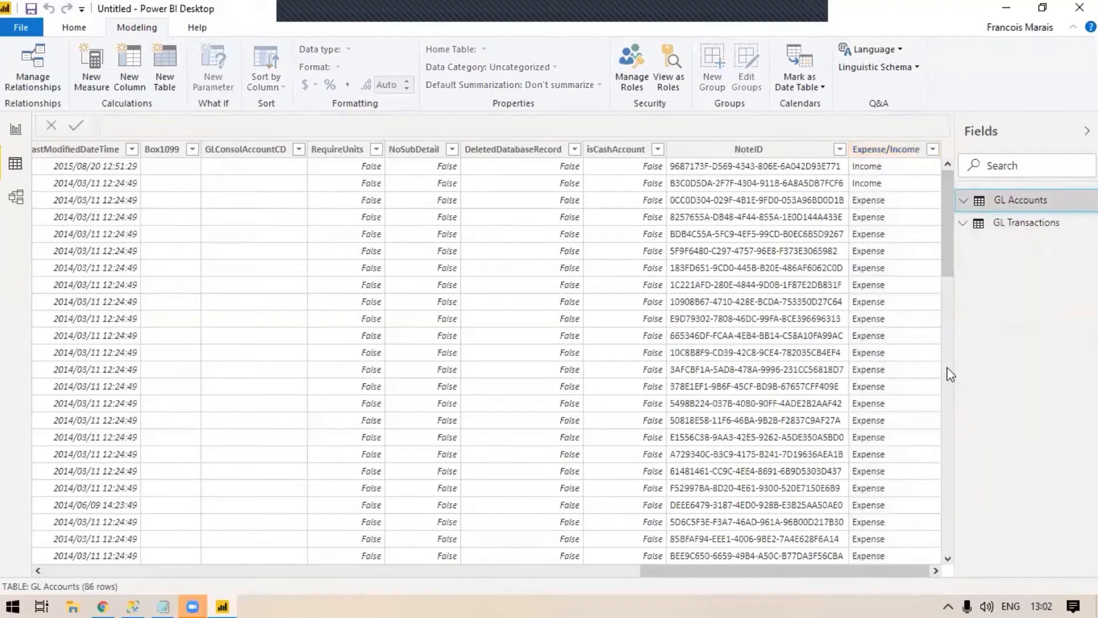
click(22, 195)
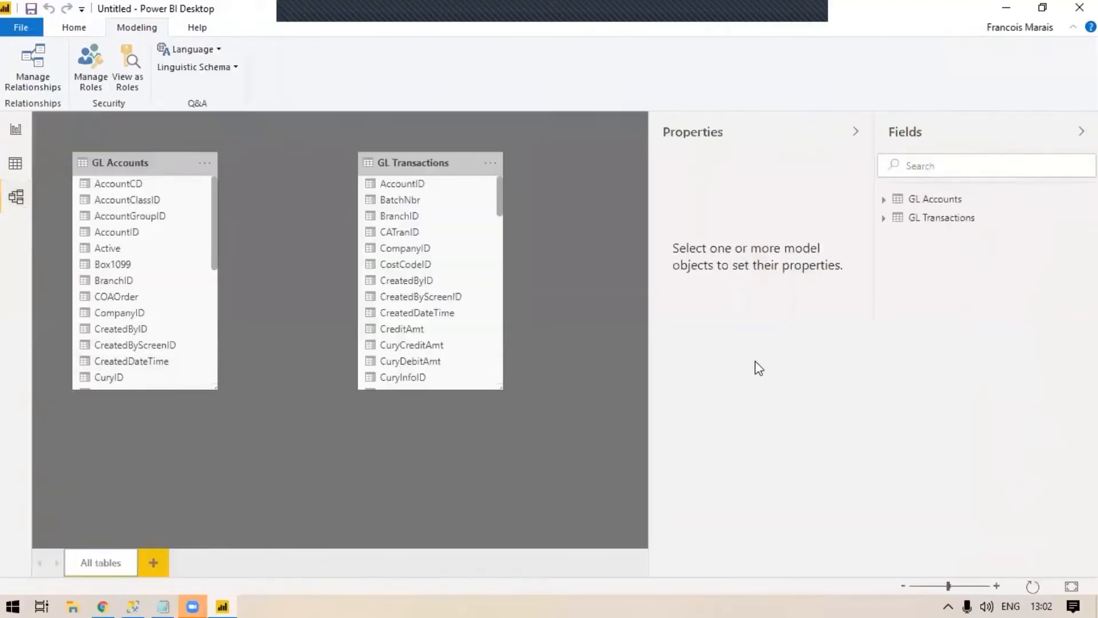
click(856, 132)
click(1081, 132)
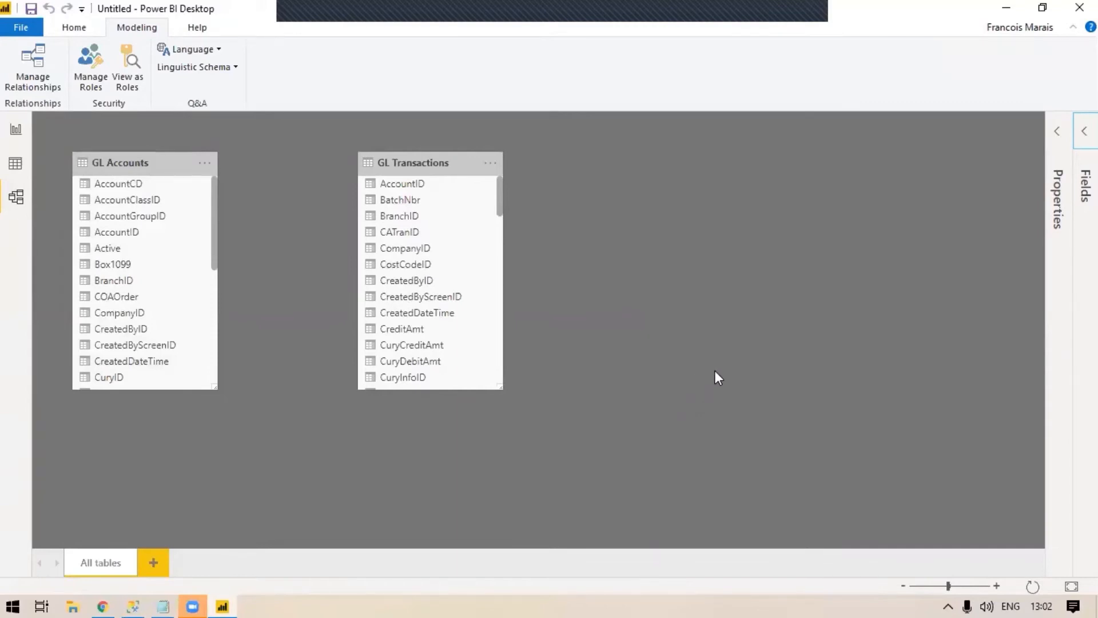
Insert a table visual on the empty report page and enlarge it to cover most of the page.
click(15, 133)
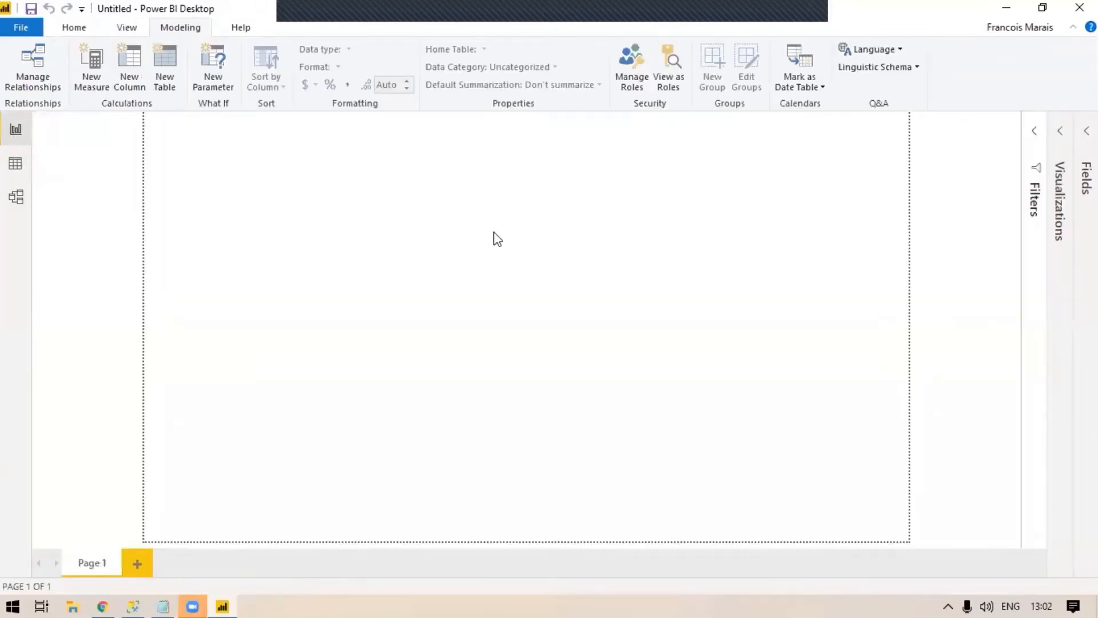
click(1059, 138)
click(987, 239)
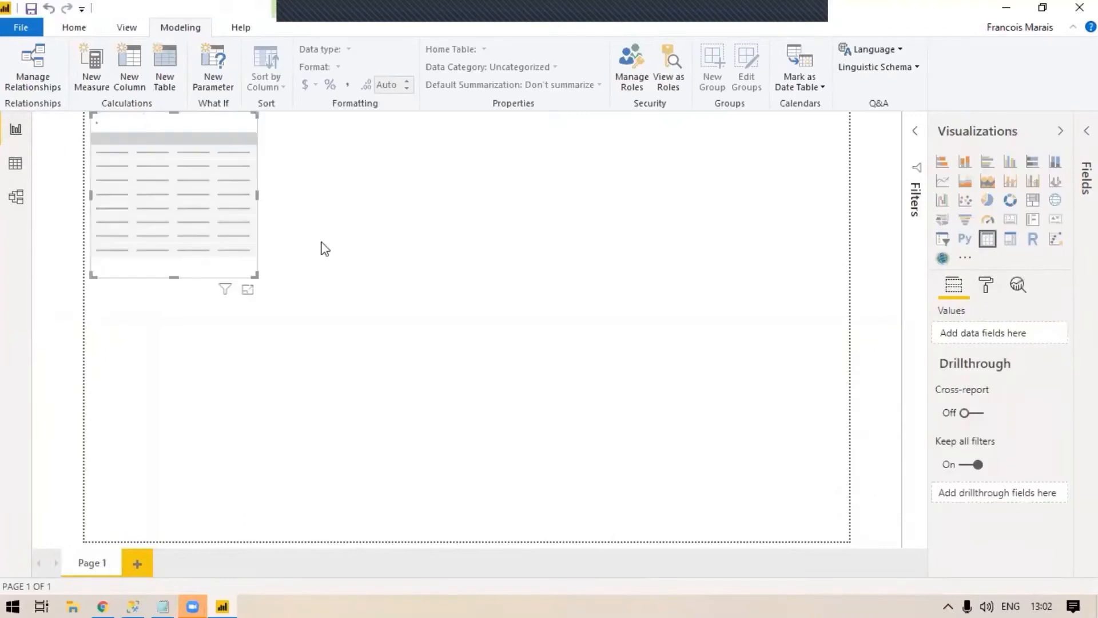
drag(257, 277, 770, 442)
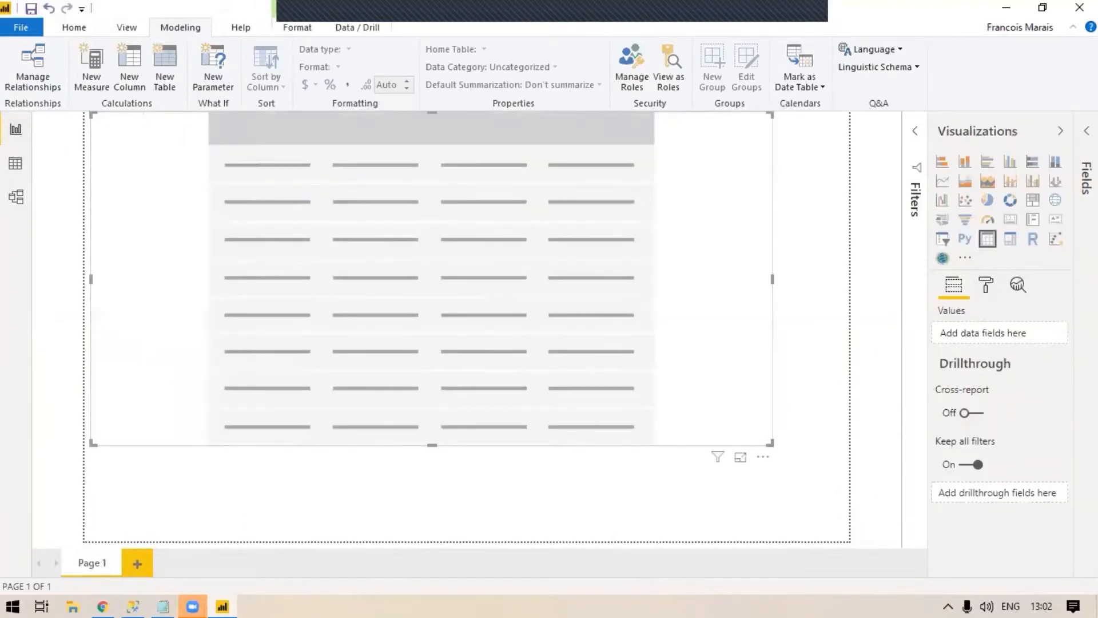
Add the Description field from GL Accounts to the table visual.
click(1086, 131)
click(941, 131)
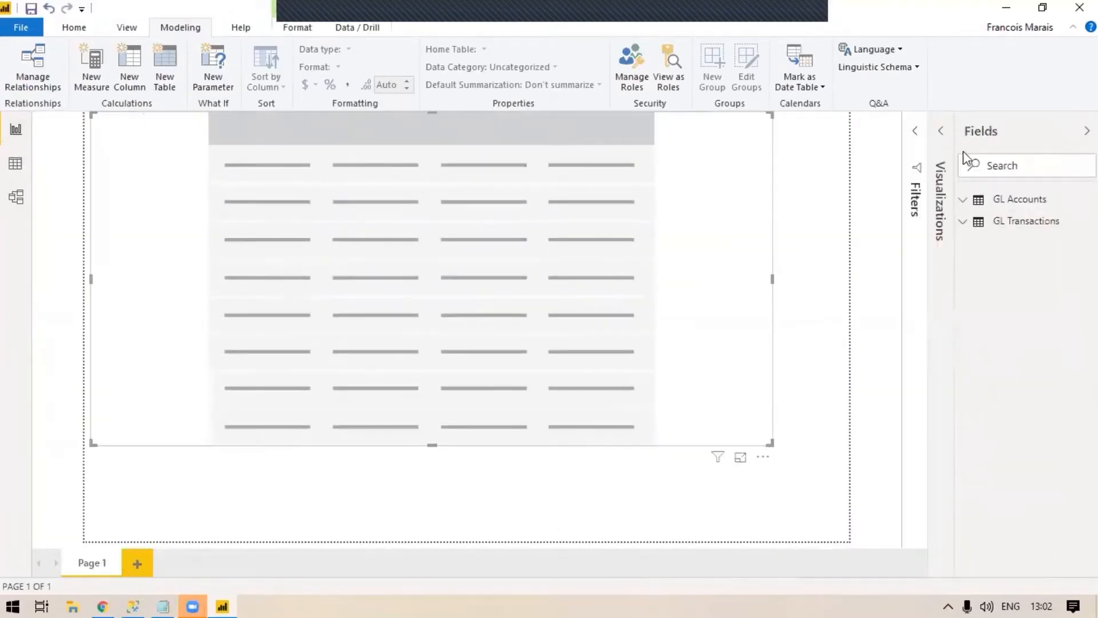
click(966, 199)
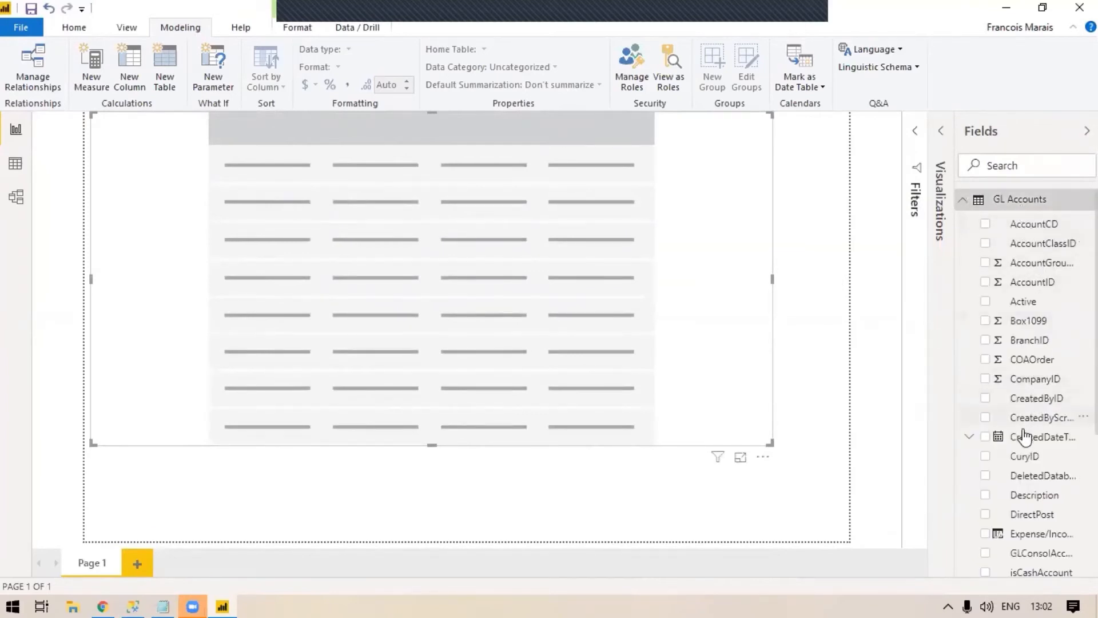
click(985, 497)
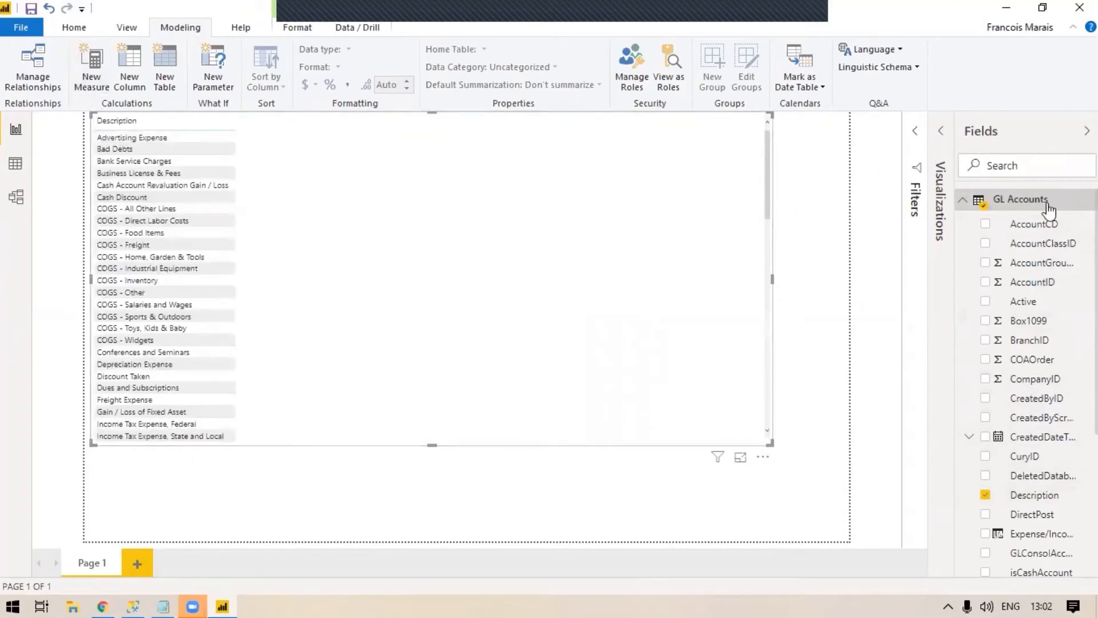
Add the CreditAmt and DebitAmt fields from GL Transactions to the table visual.
click(962, 199)
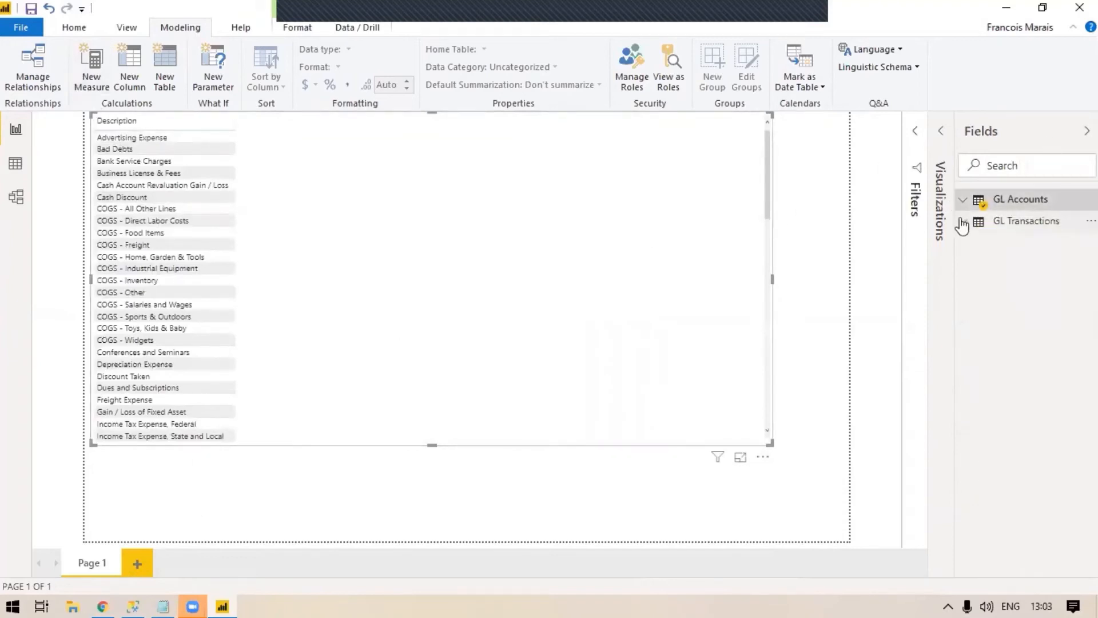
click(963, 222)
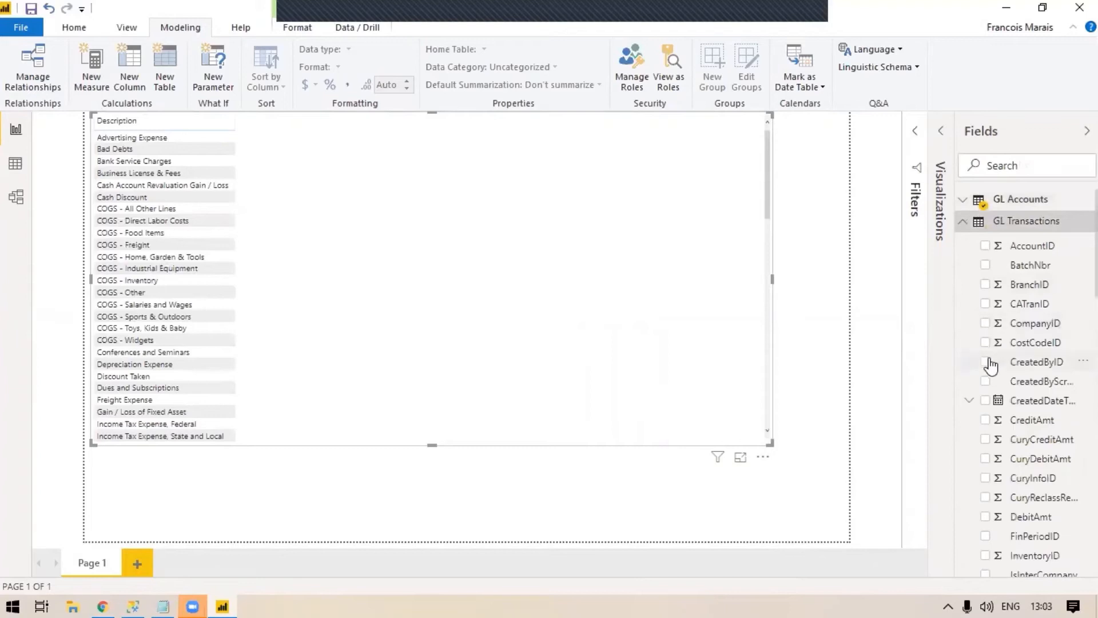
scroll(990, 385, down, 2)
click(985, 340)
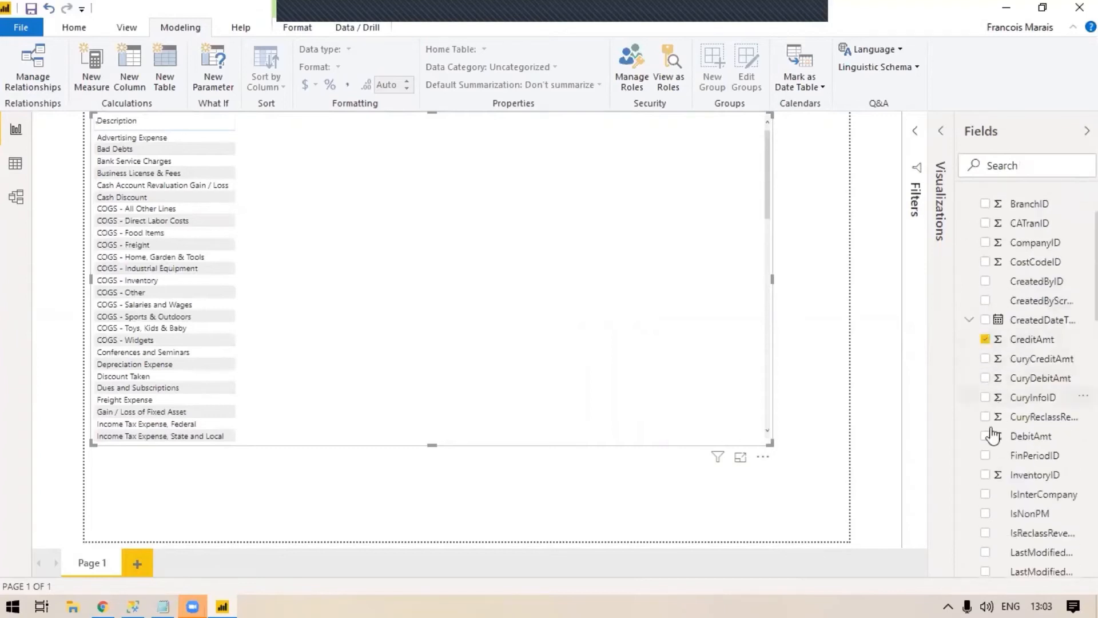
click(985, 436)
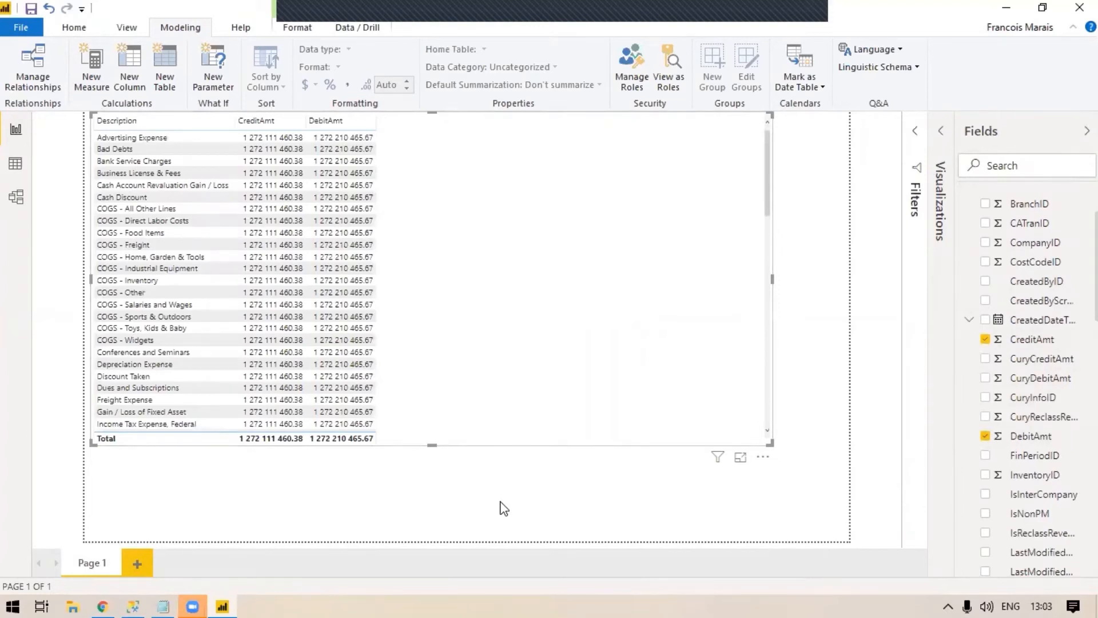
Highlight the Advertising Expense row in the table visual and inspect its CreditAmt and DebitAmt amounts.
click(166, 138)
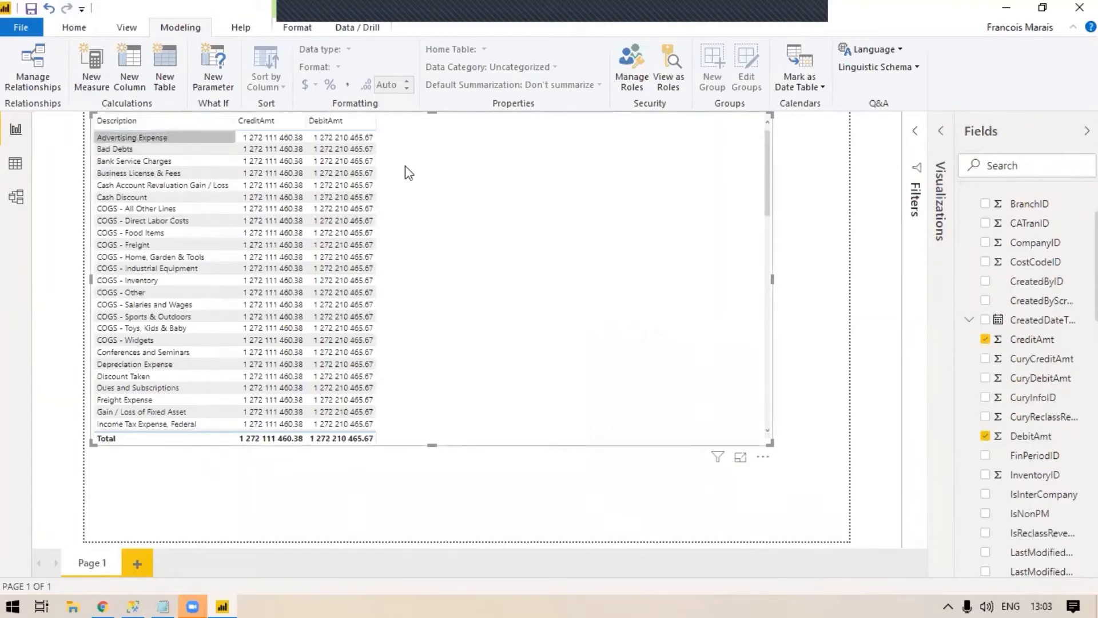
mouse_move(277, 146)
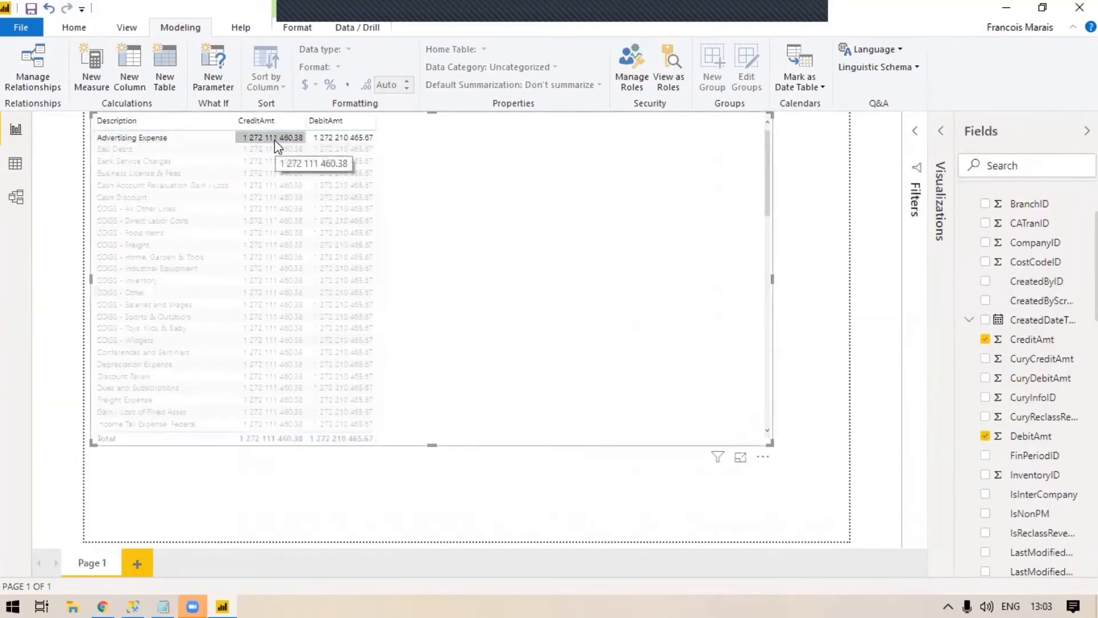
mouse_move(335, 140)
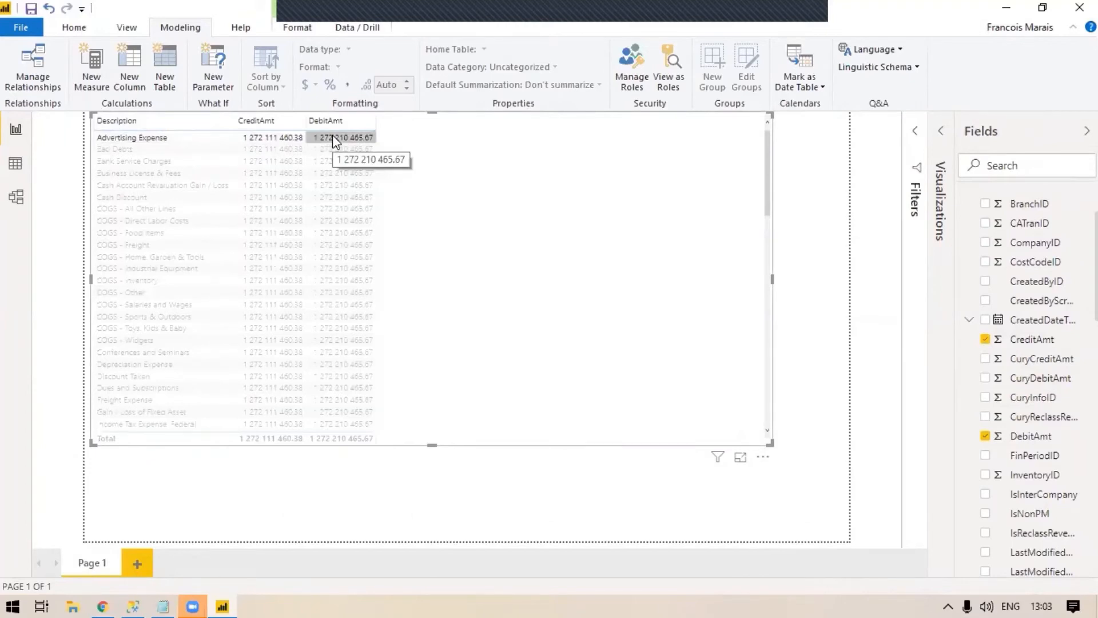
Display GL Accounts in the Data view and examine its Description column and the columns beside it.
click(15, 163)
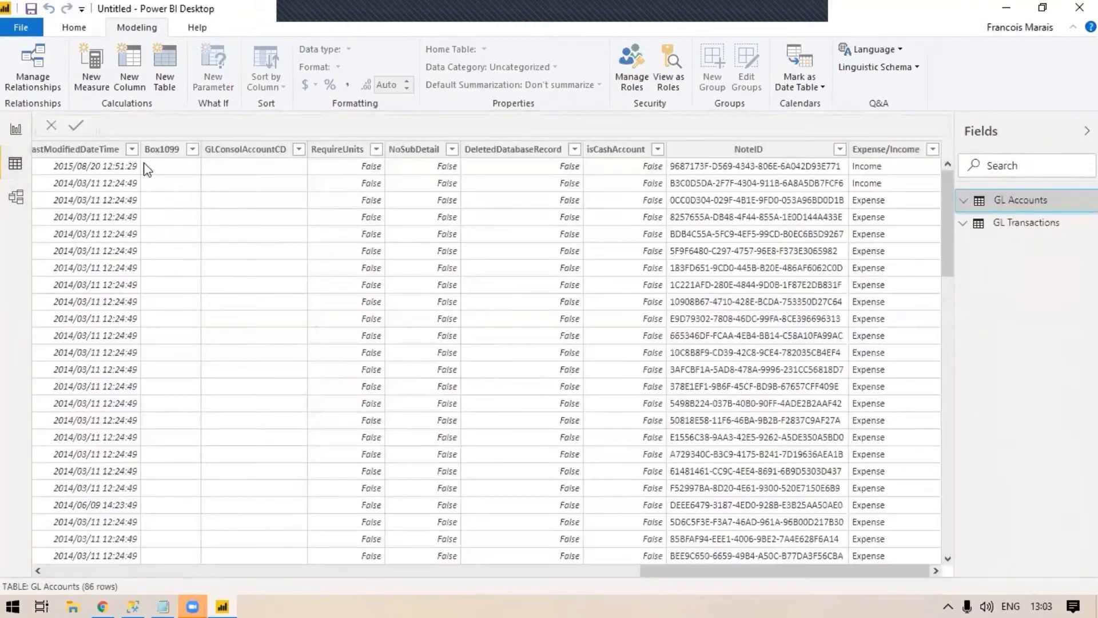
drag(677, 571, 267, 423)
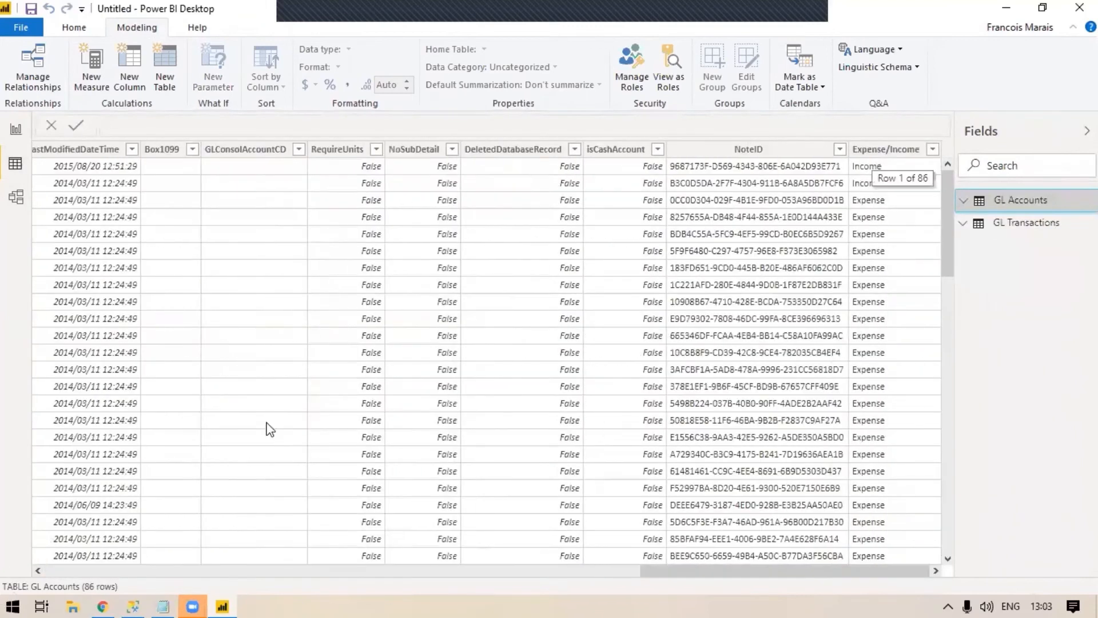
drag(761, 595, 86, 588)
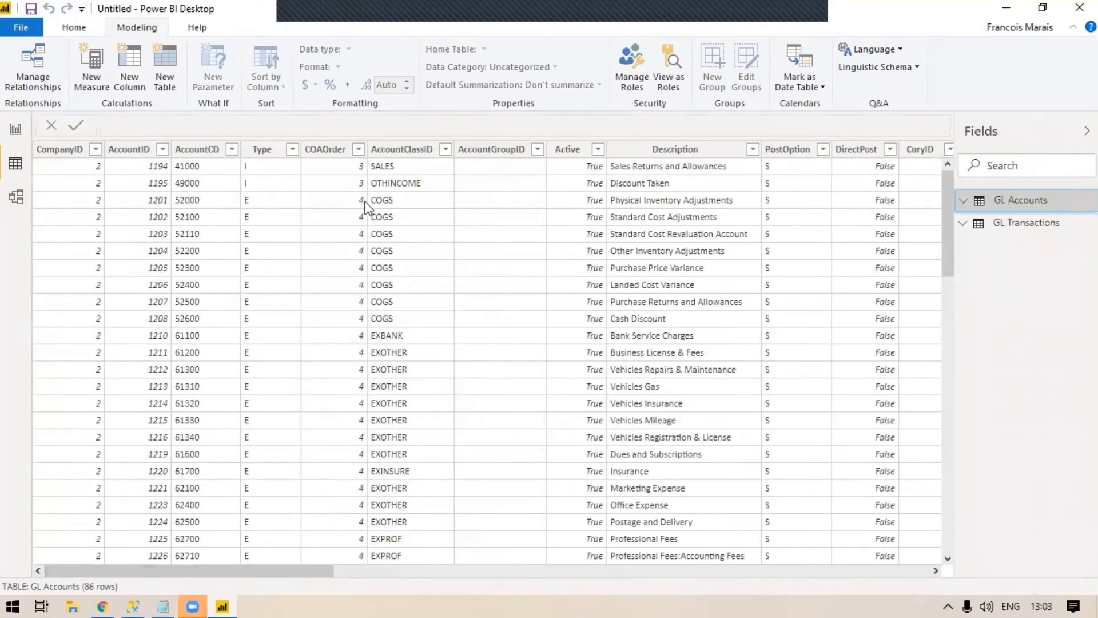
click(628, 170)
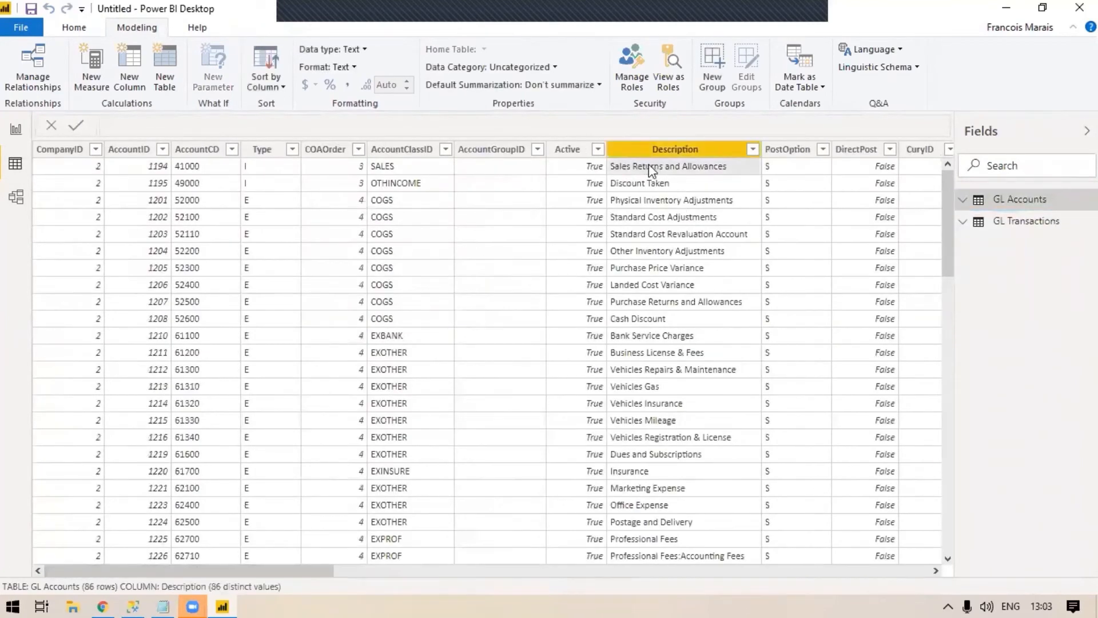
drag(261, 571, 410, 570)
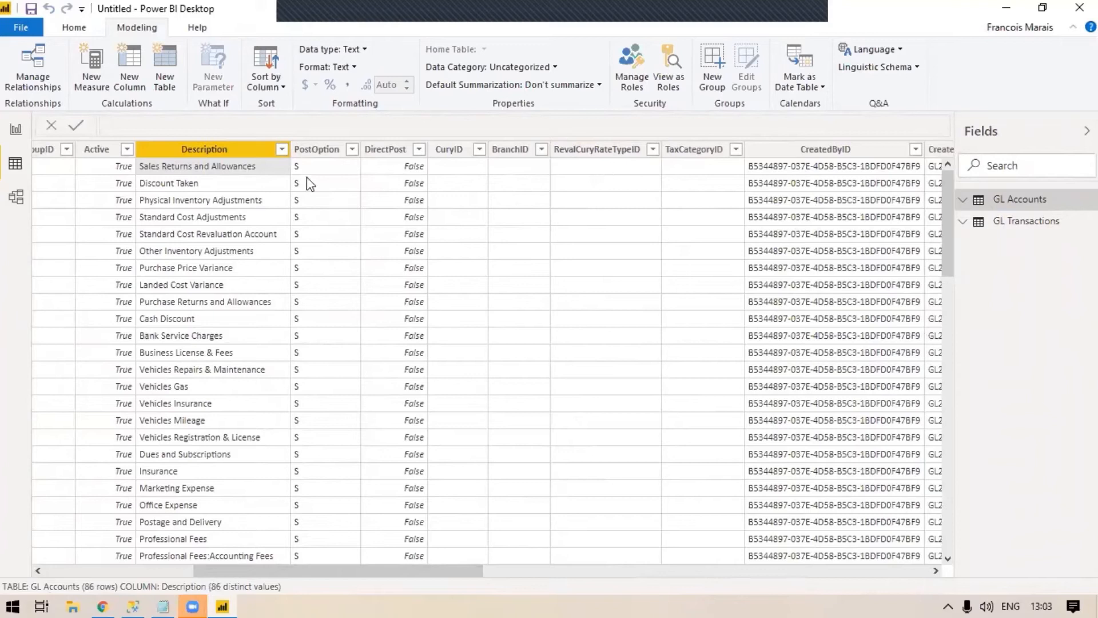
Clear the Advertising Expense highlight in the report table, and bring up the Model view of the two GL tables.
click(16, 129)
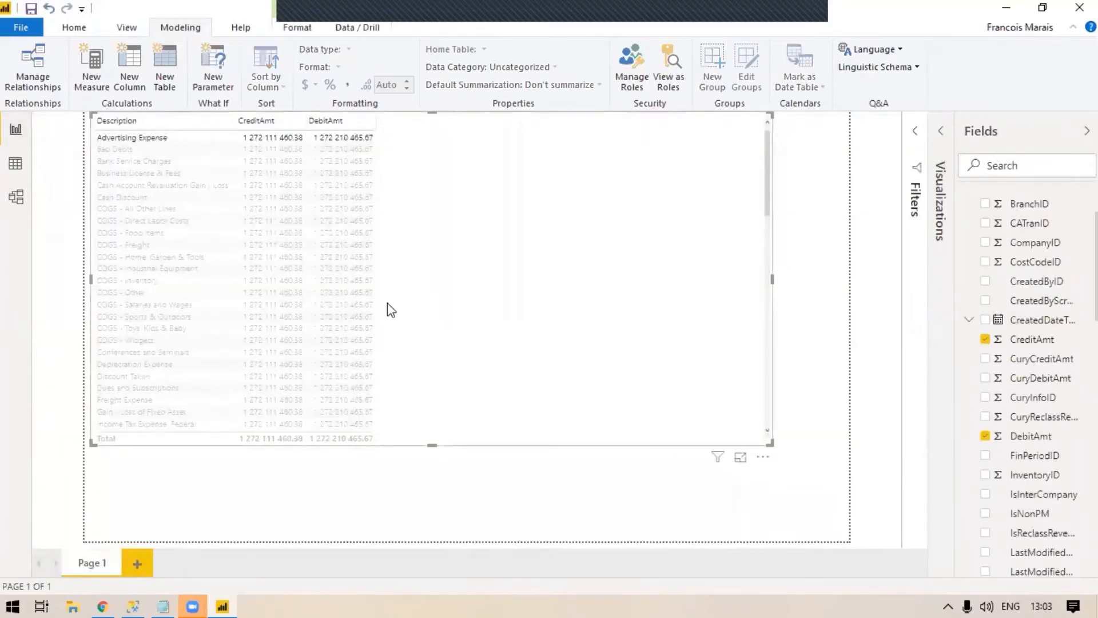
click(127, 137)
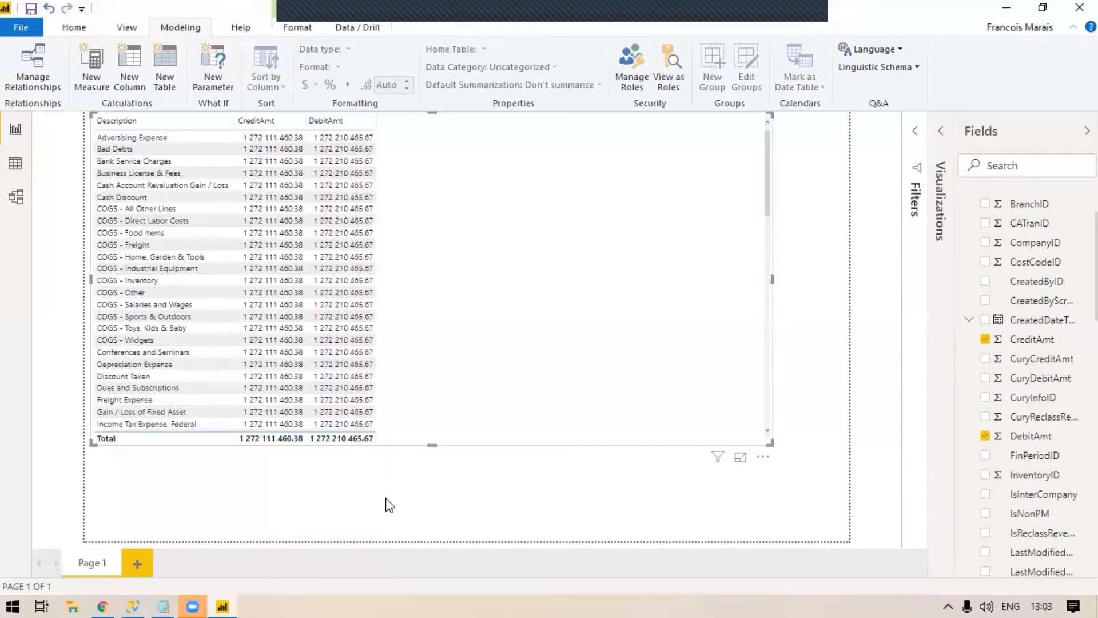
click(16, 197)
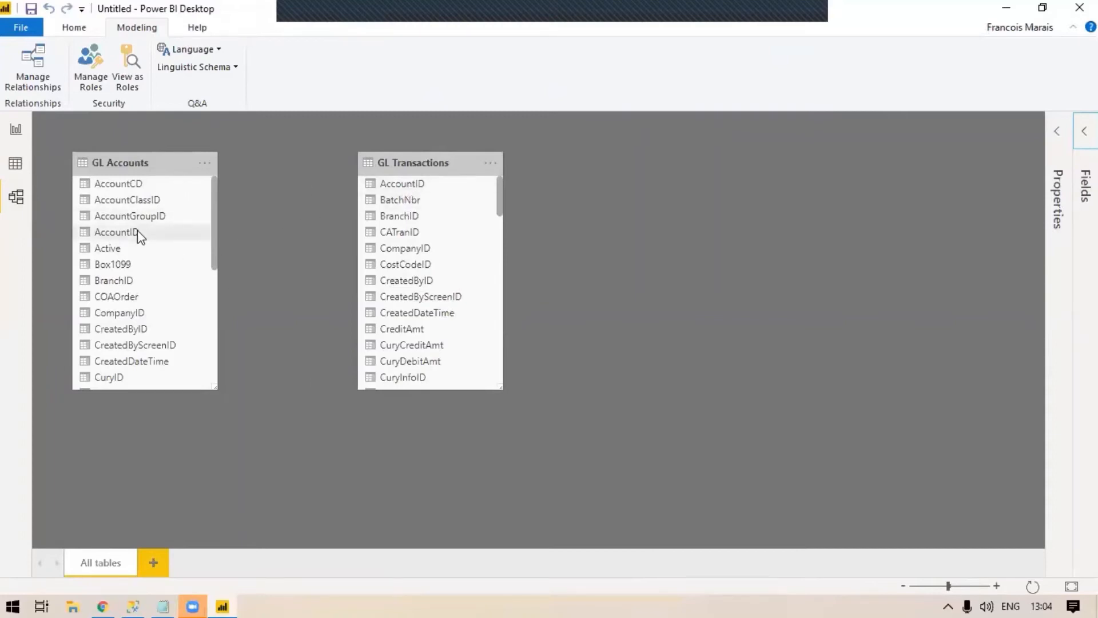
Create a relationship from AccountID in GL Accounts to AccountID in GL Transactions, and return to the report page.
scroll(456, 253, down, 1)
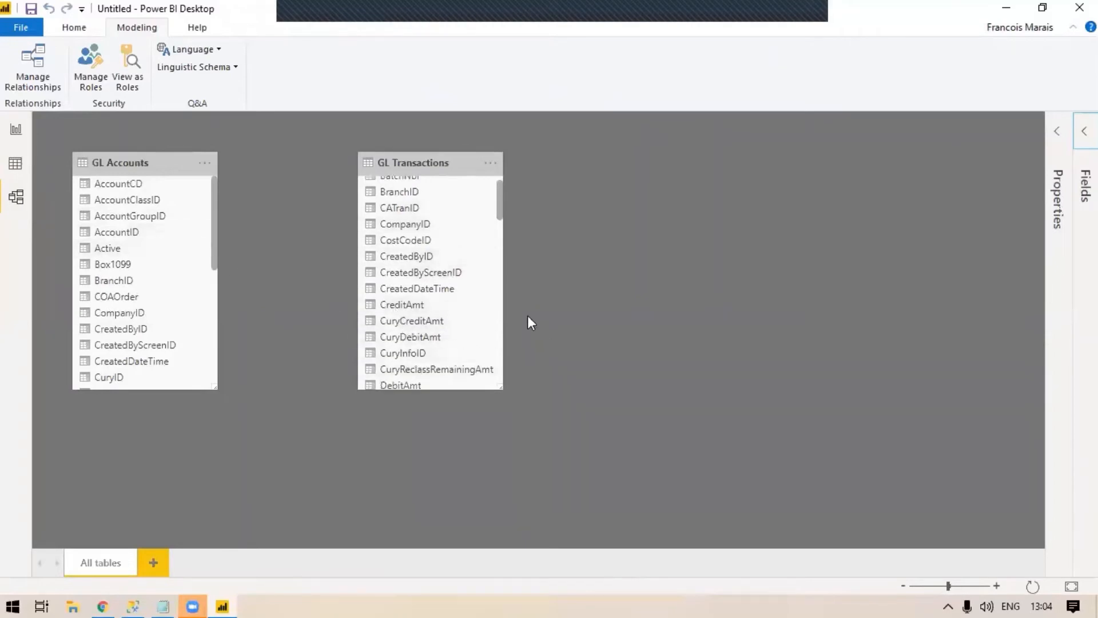
scroll(435, 289, up, 1)
drag(118, 232, 421, 186)
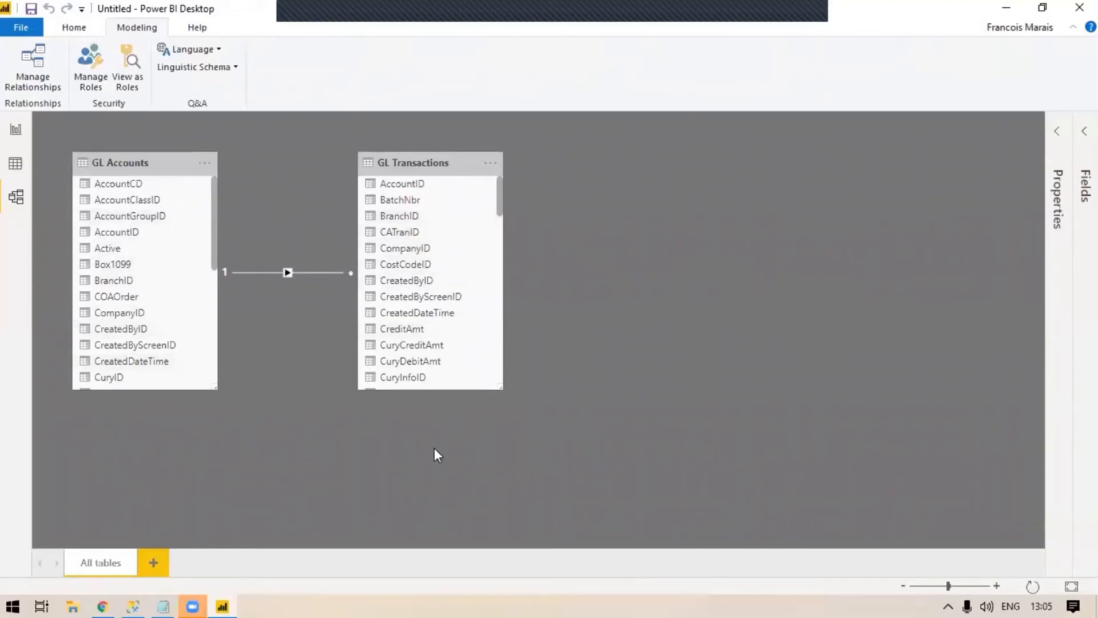
click(16, 127)
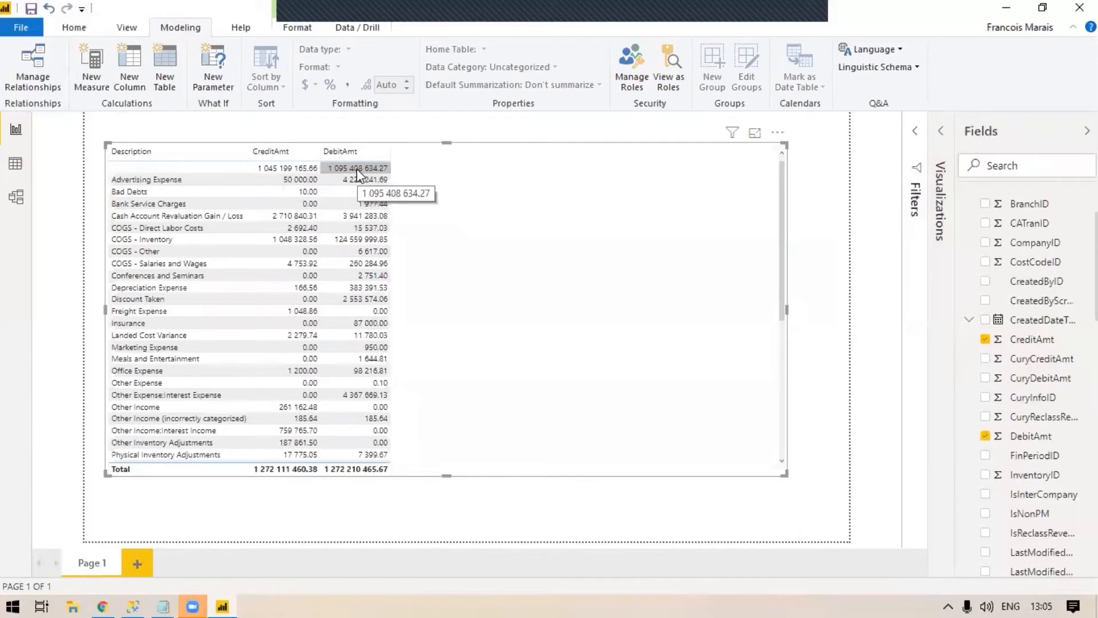
Examine the Type column filter of the GL Accounts query in Power Query Editor, and return to the report.
click(74, 27)
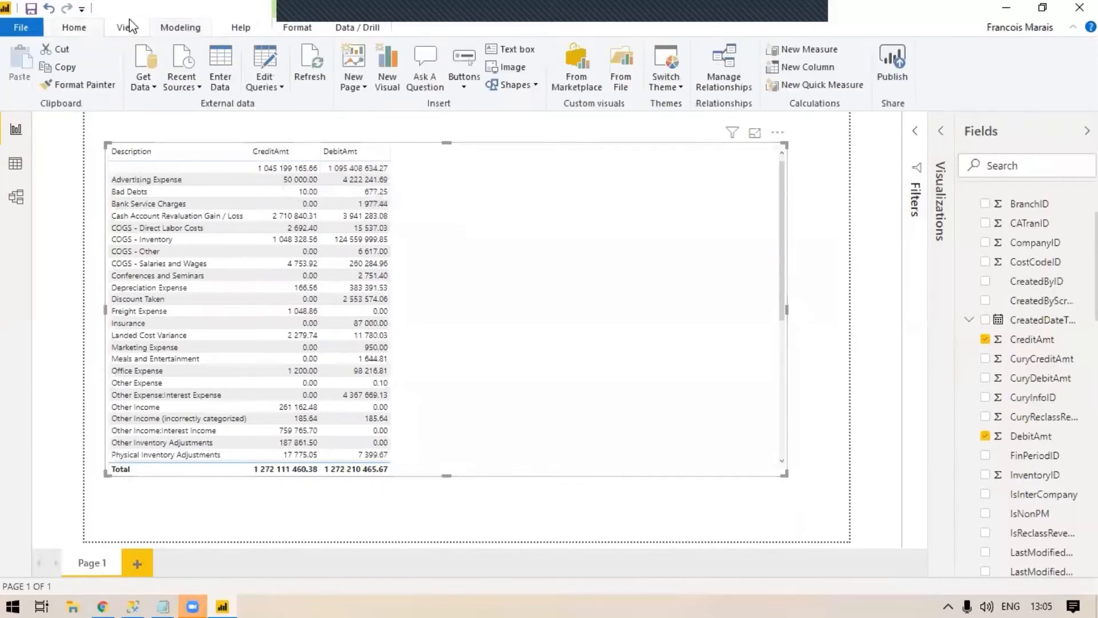
click(267, 63)
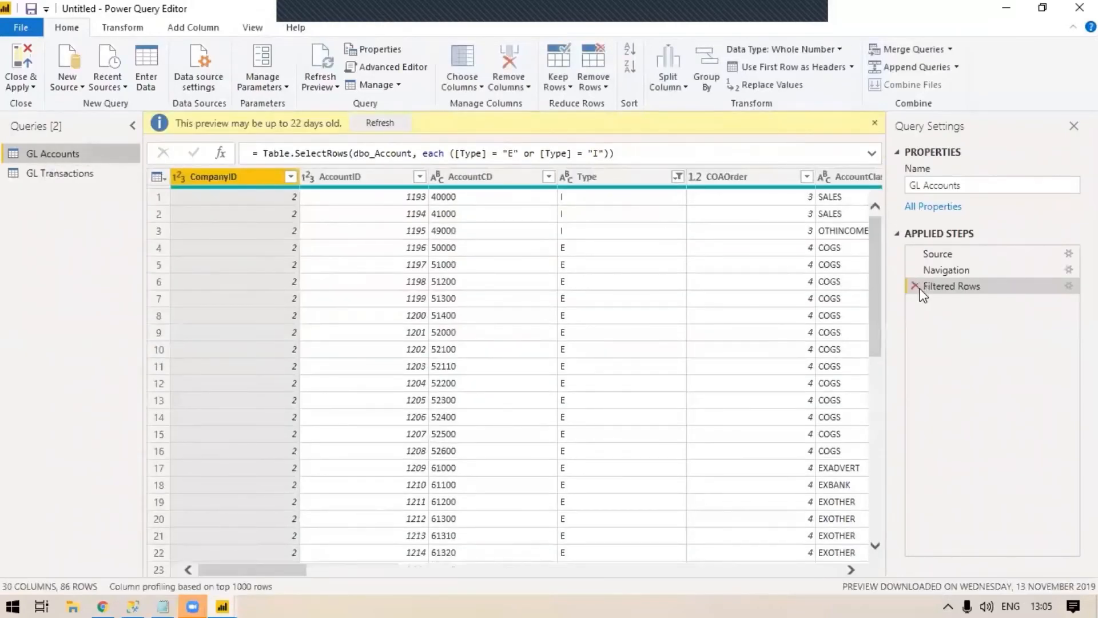
click(678, 178)
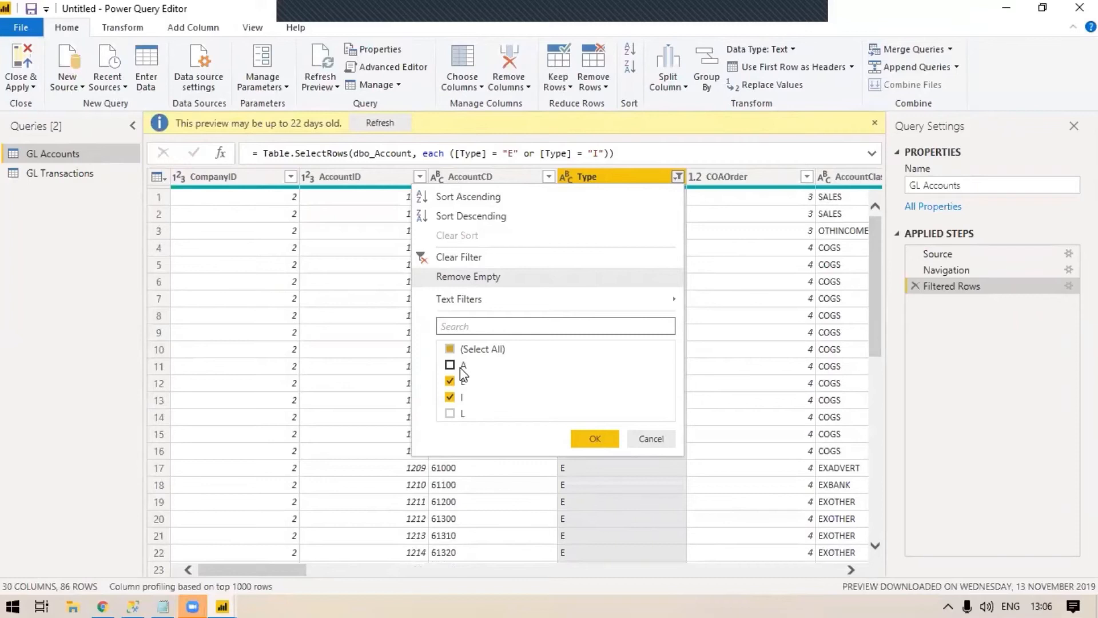
click(665, 445)
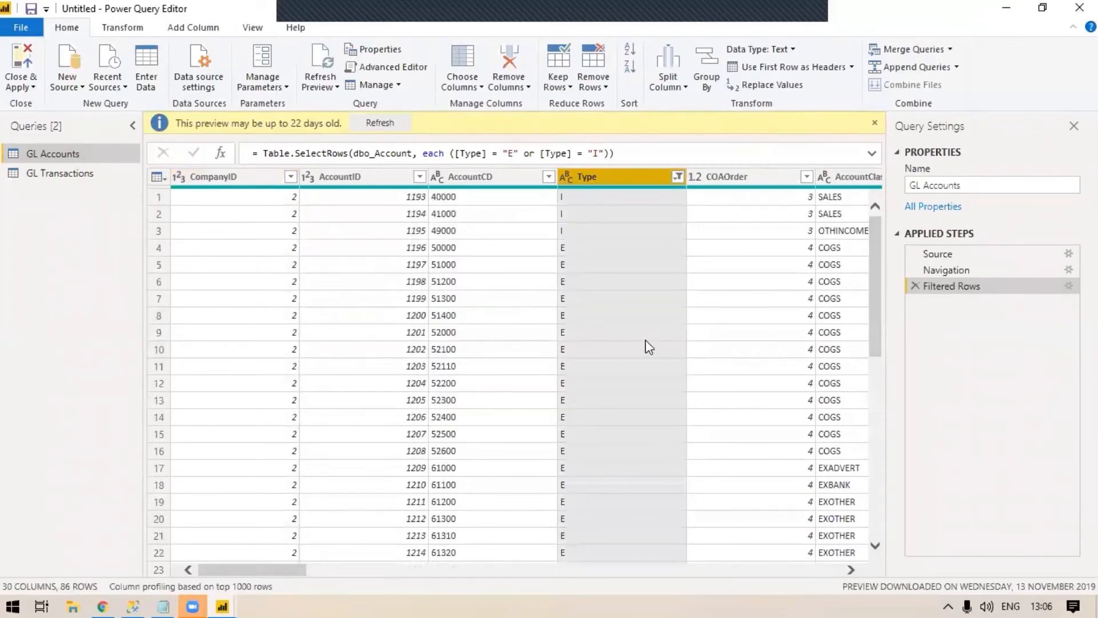
click(22, 60)
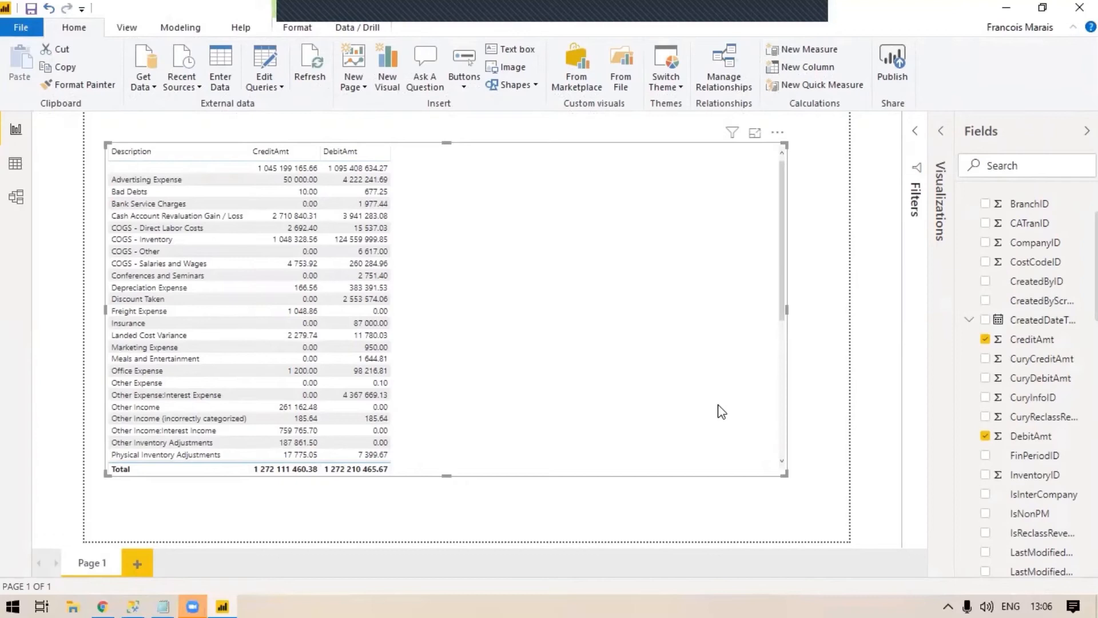
Add AccountID from GL Accounts as a filter on the table visual.
click(1086, 131)
click(1035, 133)
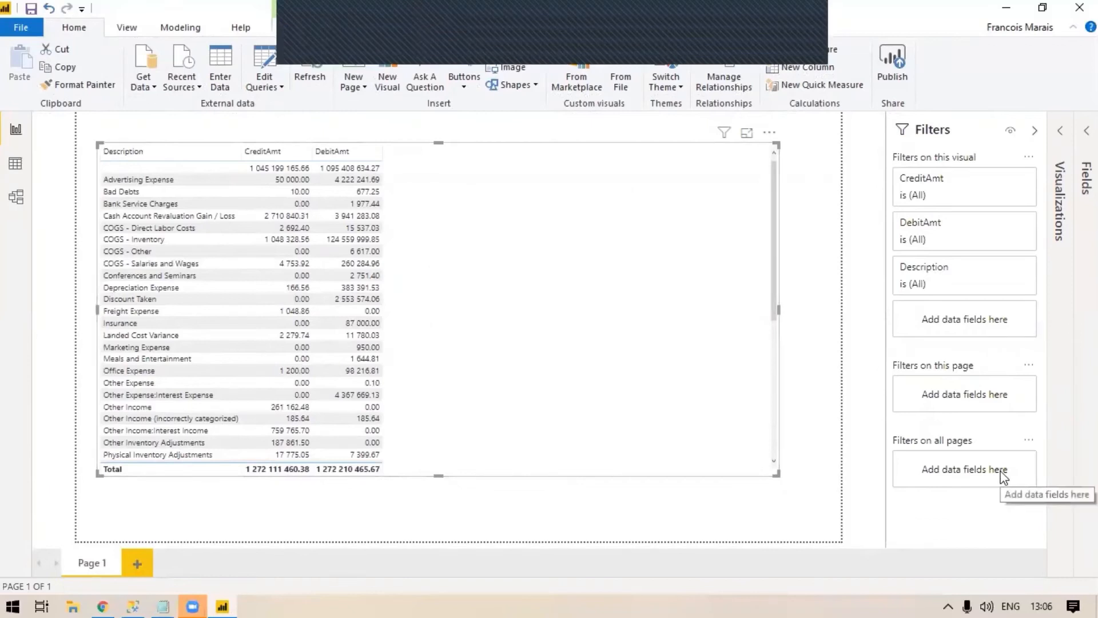
click(1072, 167)
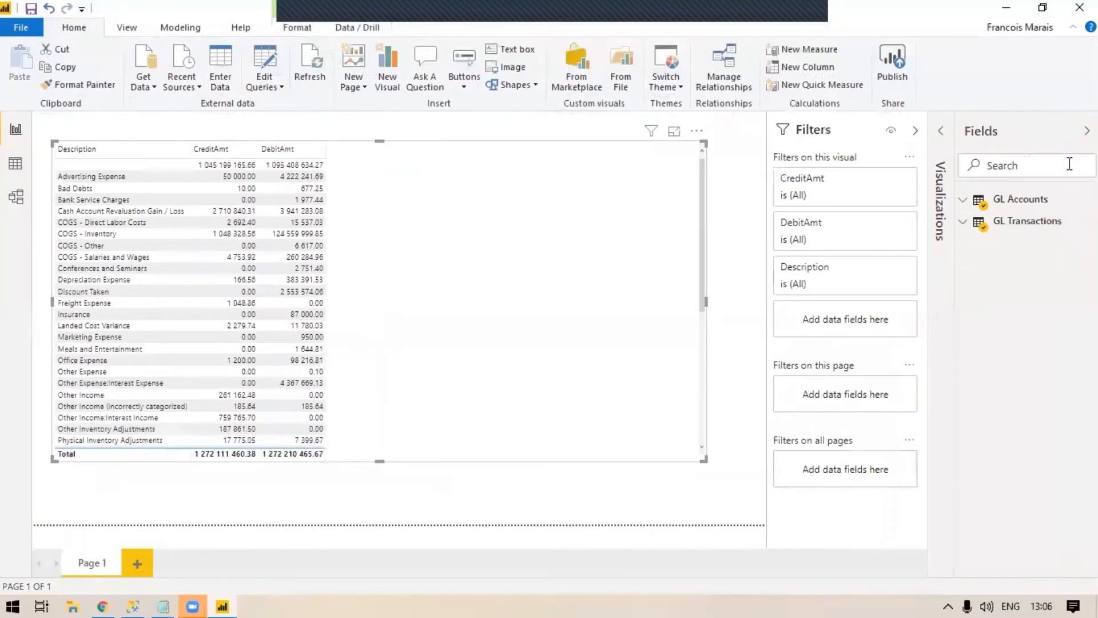
click(967, 206)
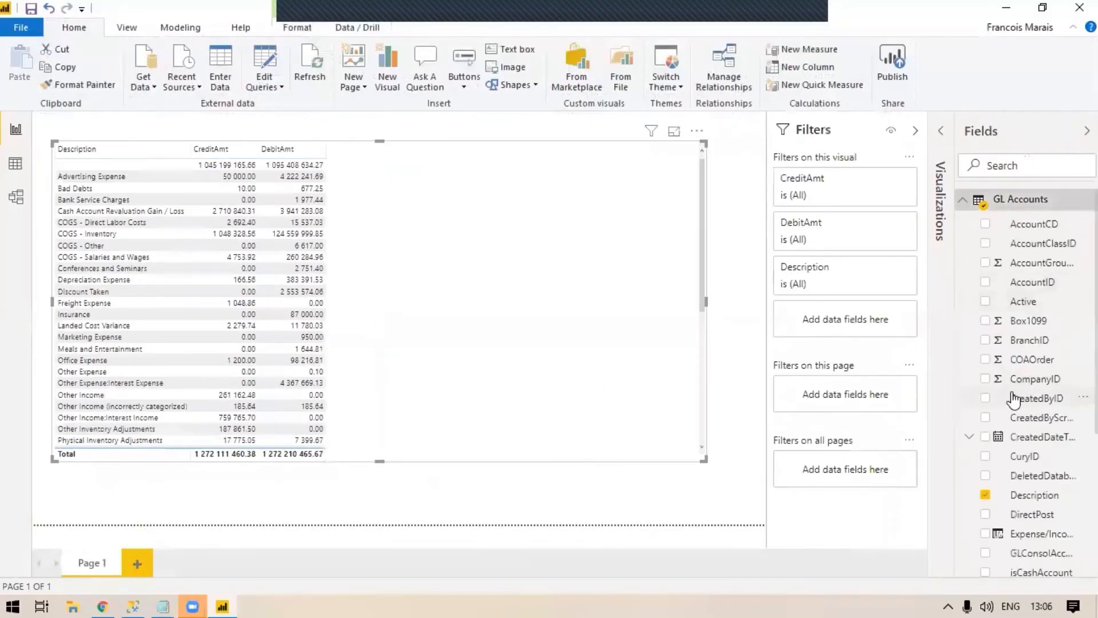
scroll(1015, 395, down, 3)
scroll(1021, 394, up, 3)
drag(1034, 280, 849, 324)
Switch the AccountID filter to Basic filtering and include every value except (Blank).
click(851, 237)
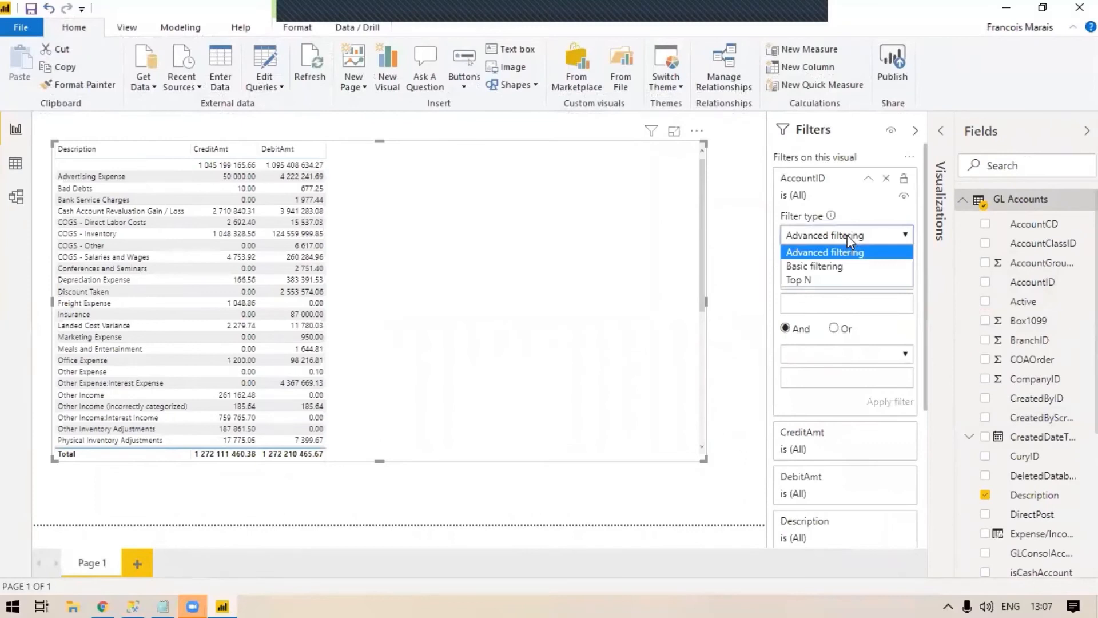
click(841, 266)
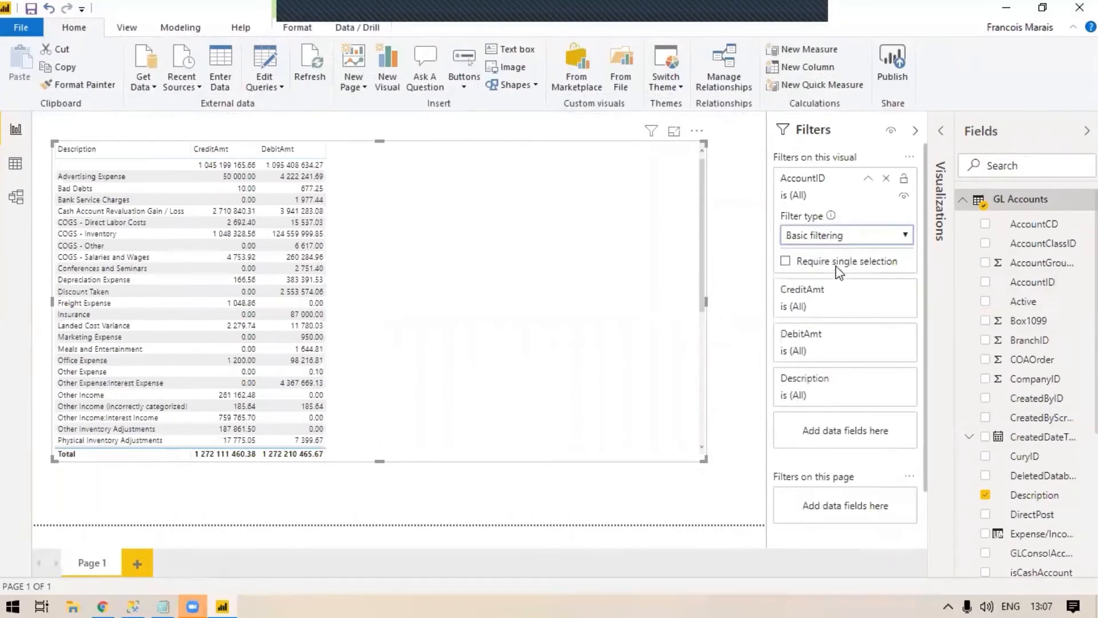
click(785, 253)
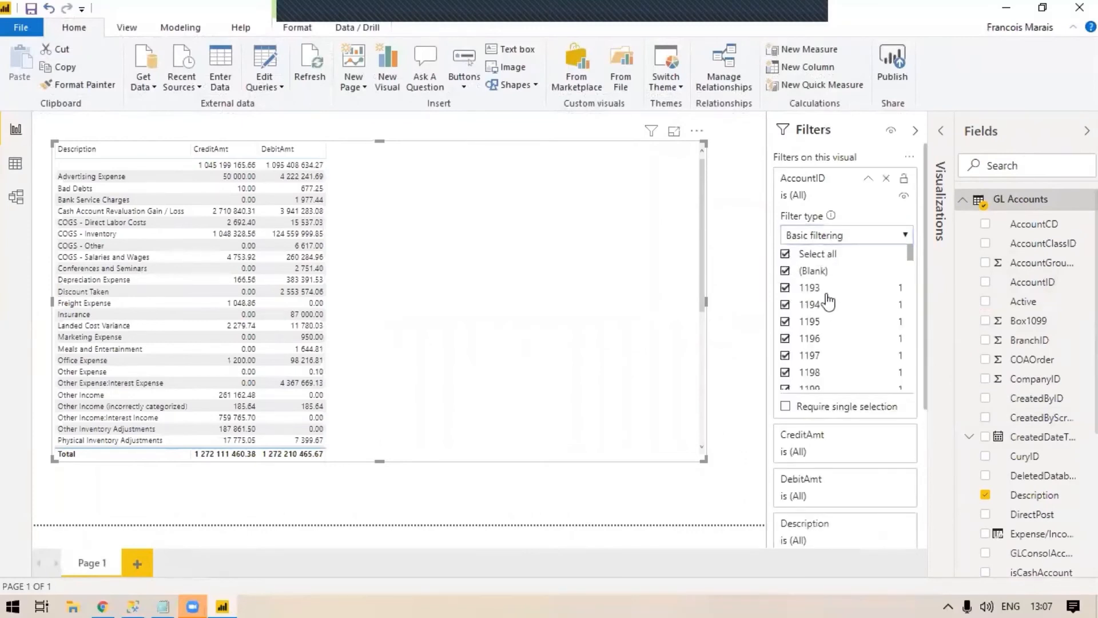
click(785, 272)
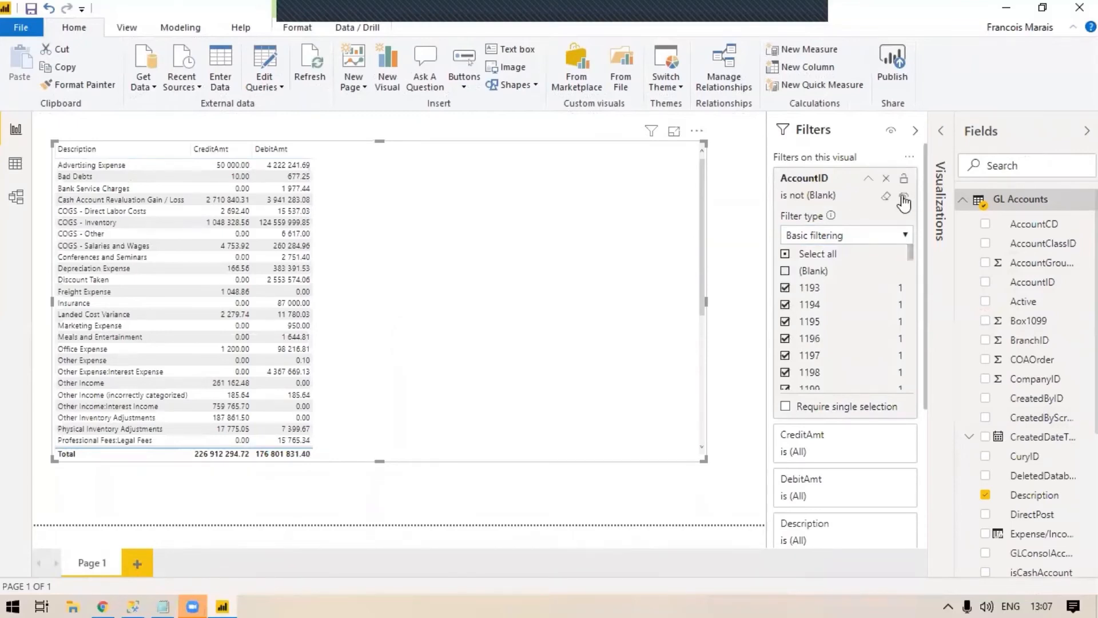
click(915, 130)
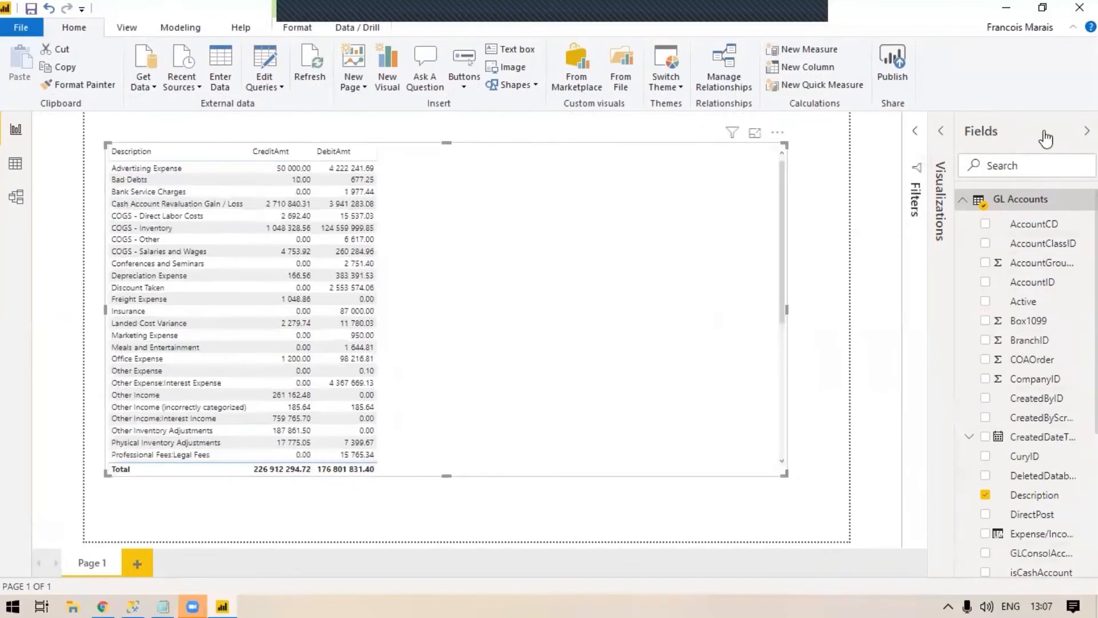
click(965, 200)
click(1087, 131)
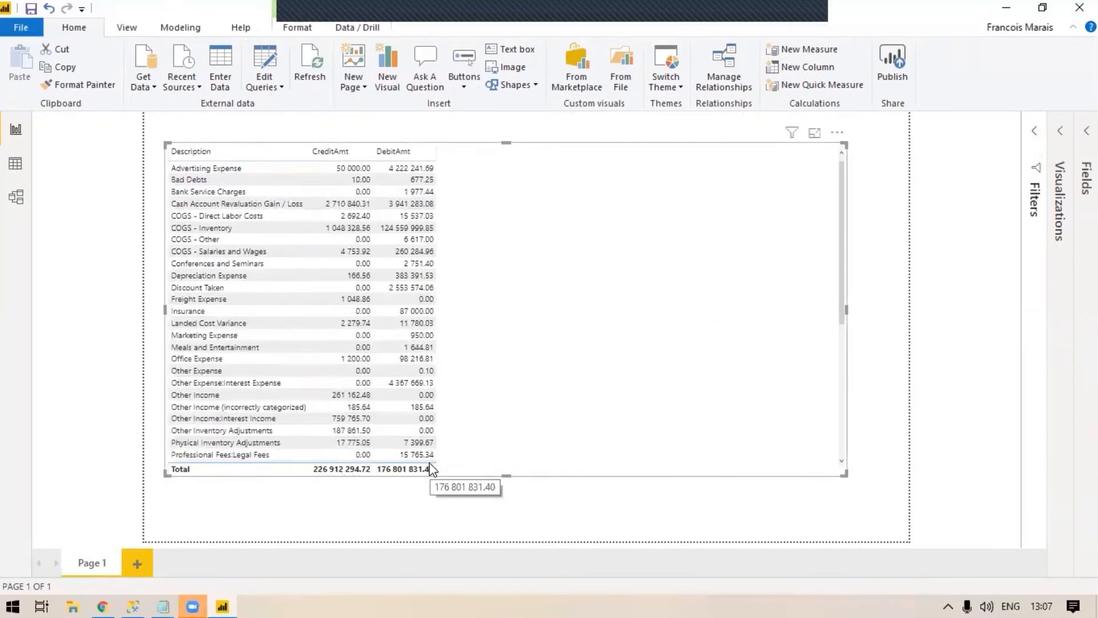
Shift the table visual slightly to the right and narrow it to about half its width.
drag(565, 245, 586, 246)
click(938, 312)
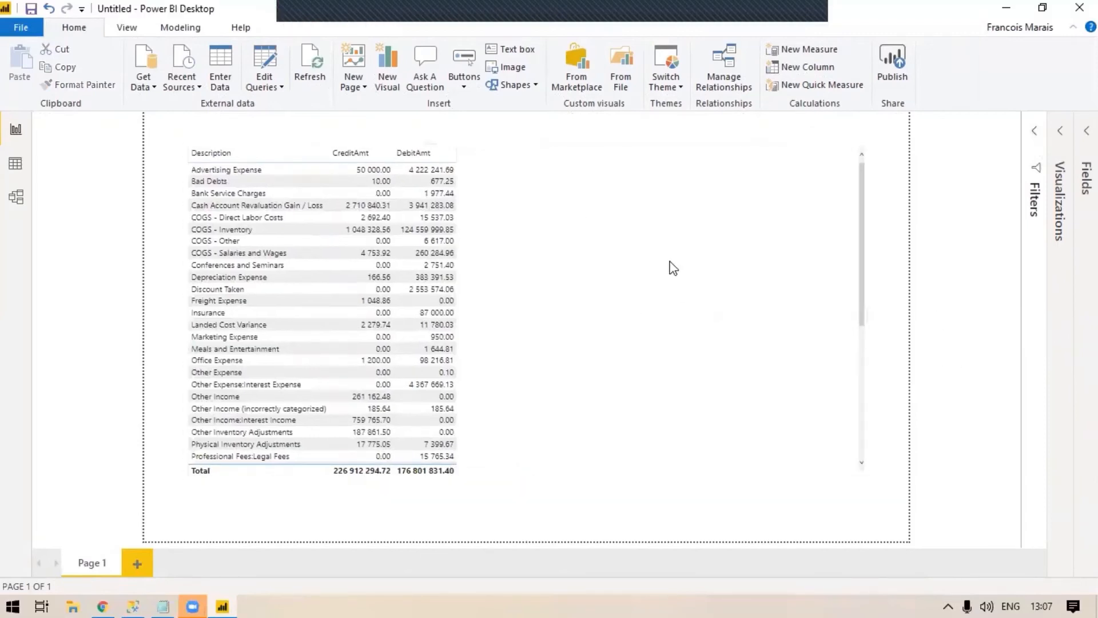
click(658, 271)
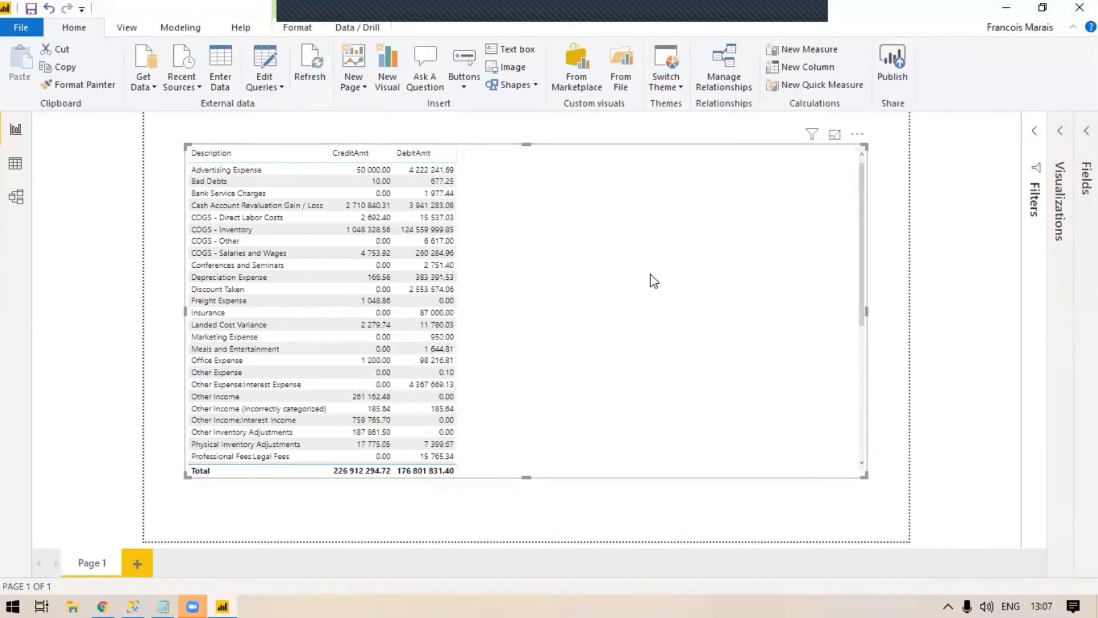
click(988, 291)
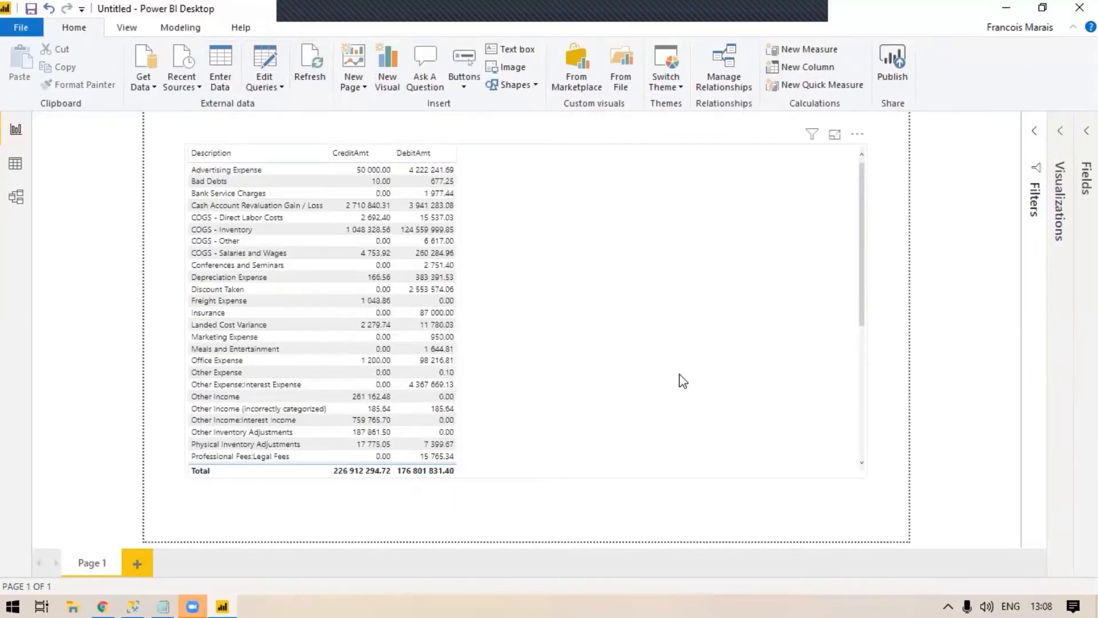
click(718, 394)
drag(870, 309, 553, 283)
click(857, 286)
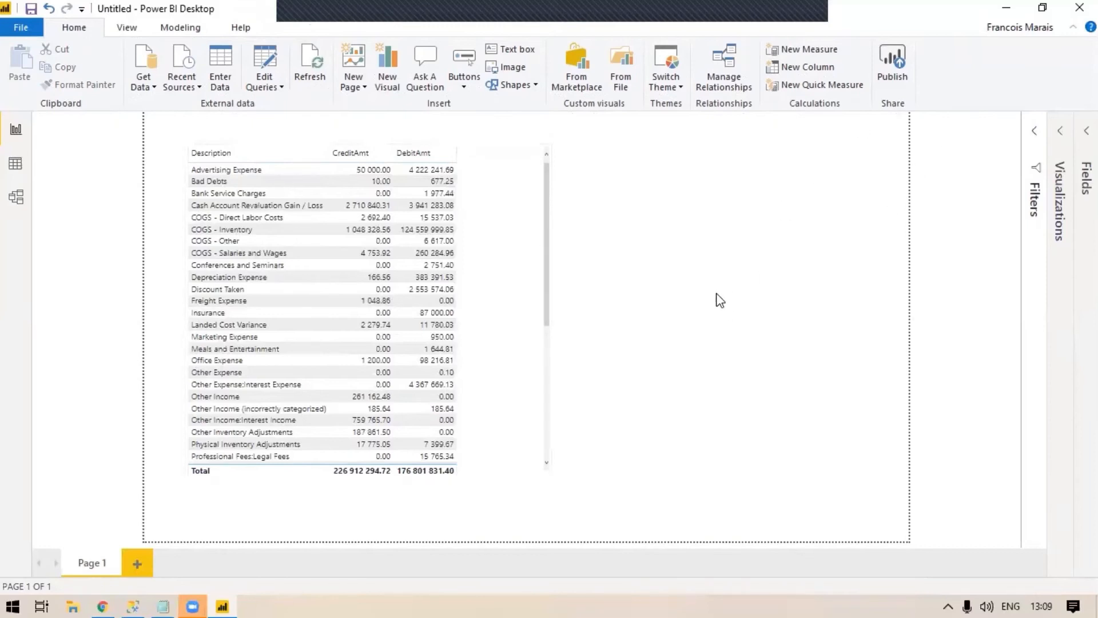
Remove the CreditAmt and DebitAmt values from the table visual, keeping only Description.
click(449, 229)
click(492, 245)
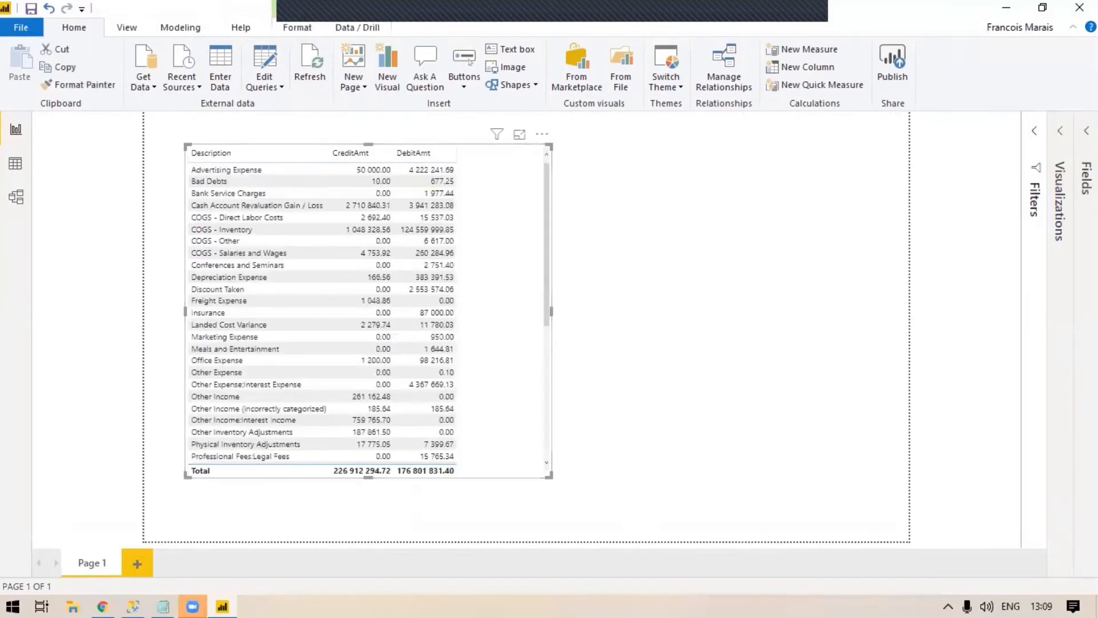
click(1061, 131)
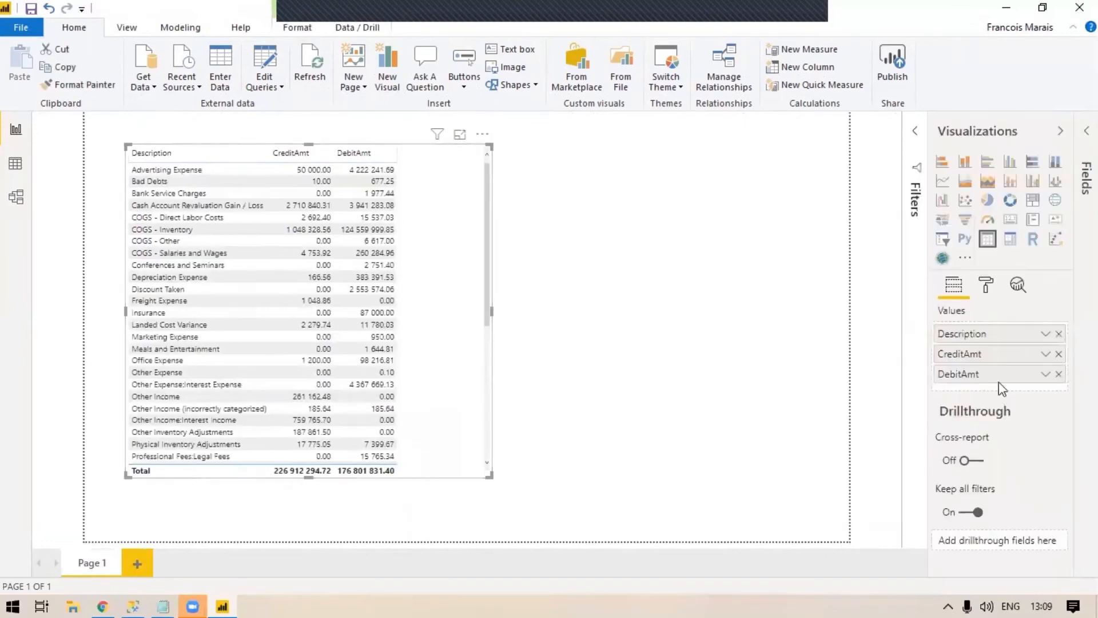
click(1058, 354)
click(1059, 354)
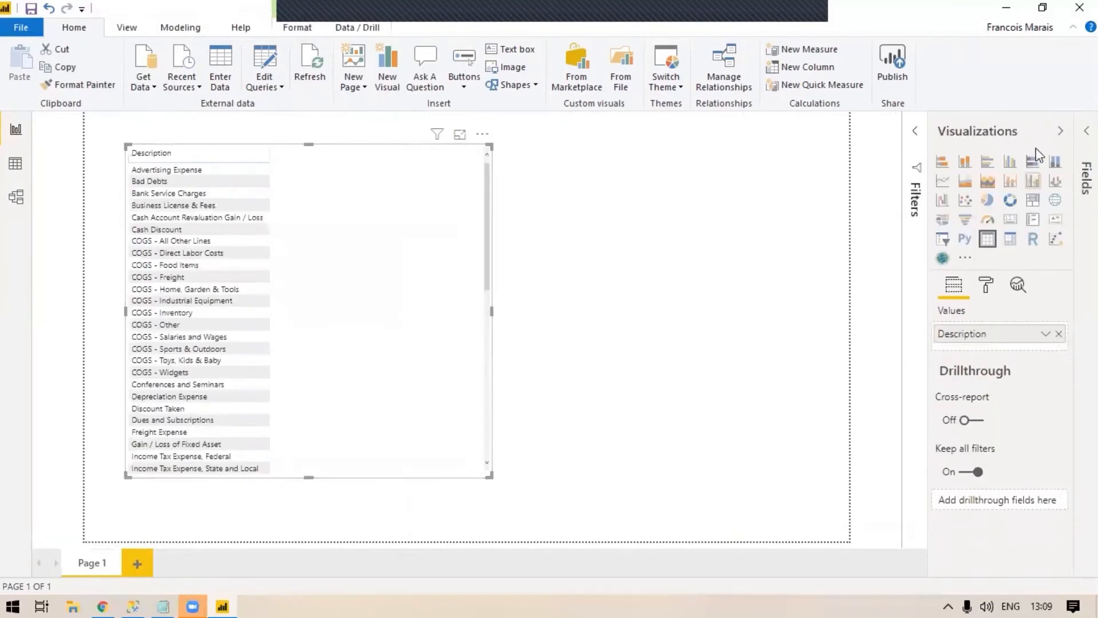
click(1061, 131)
Start a new measure in the GL Accounts table.
click(1070, 132)
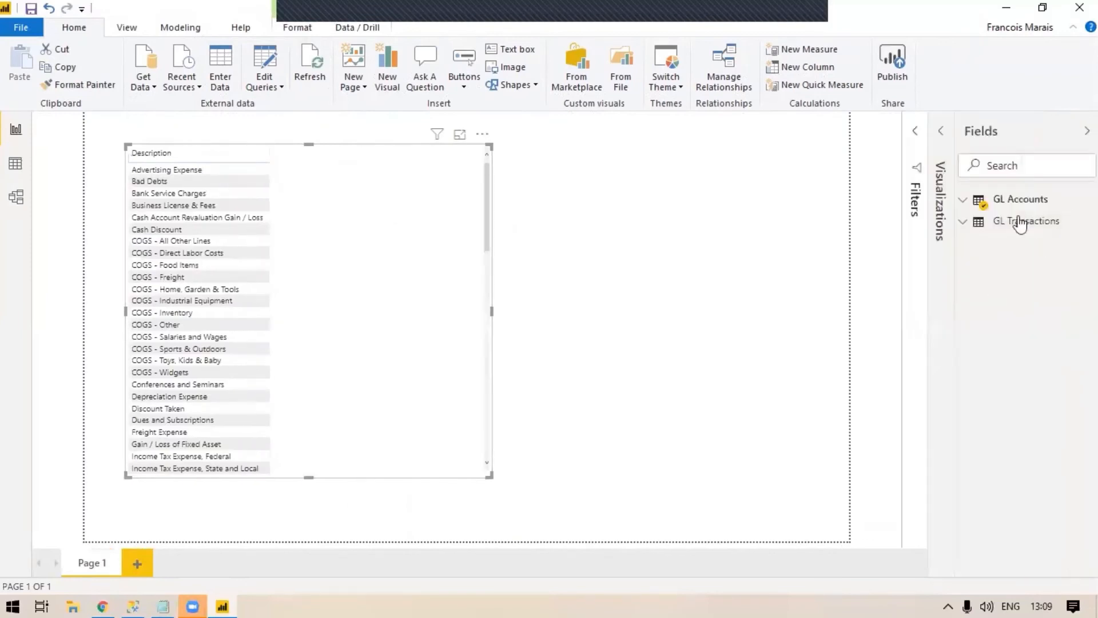
click(802, 52)
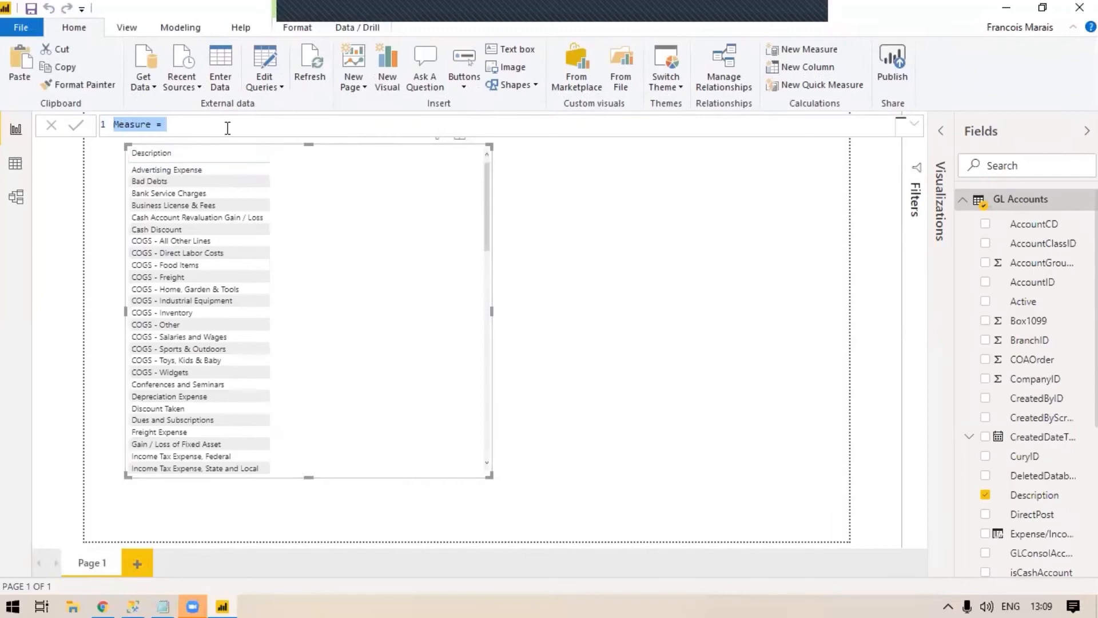
double_click(135, 123)
click(174, 129)
Copy the full Amount Expense formula from the Notepad formulas file and paste it over the new measure's placeholder text in Power BI.
click(164, 598)
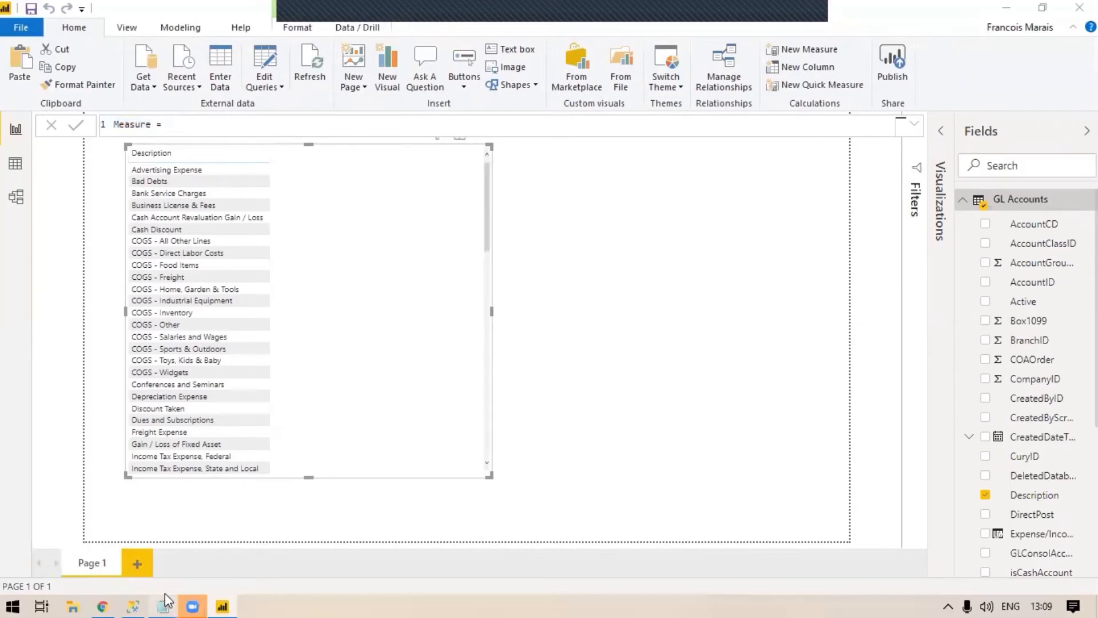
click(383, 113)
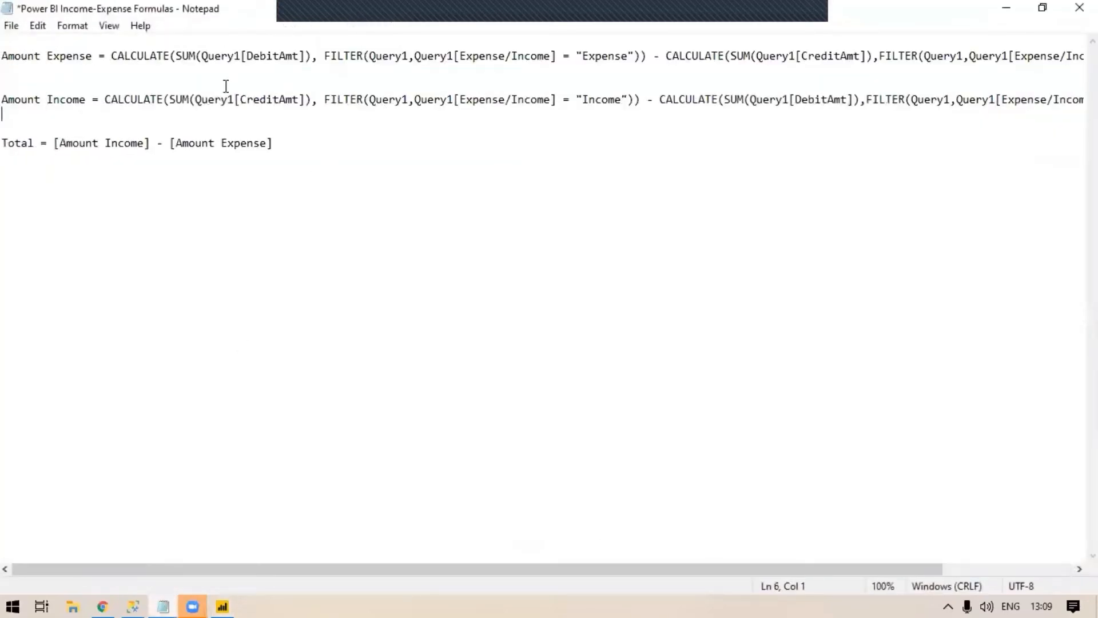
click(3, 55)
shift+click(1002, 57)
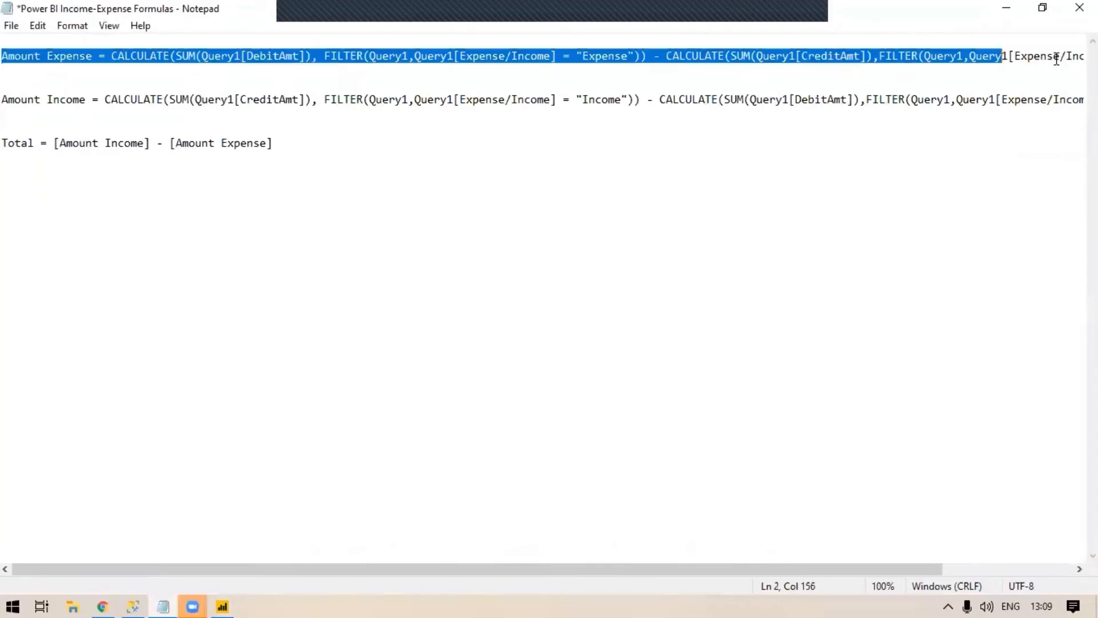
drag(1057, 58, 1074, 88)
key(alt+Tab)
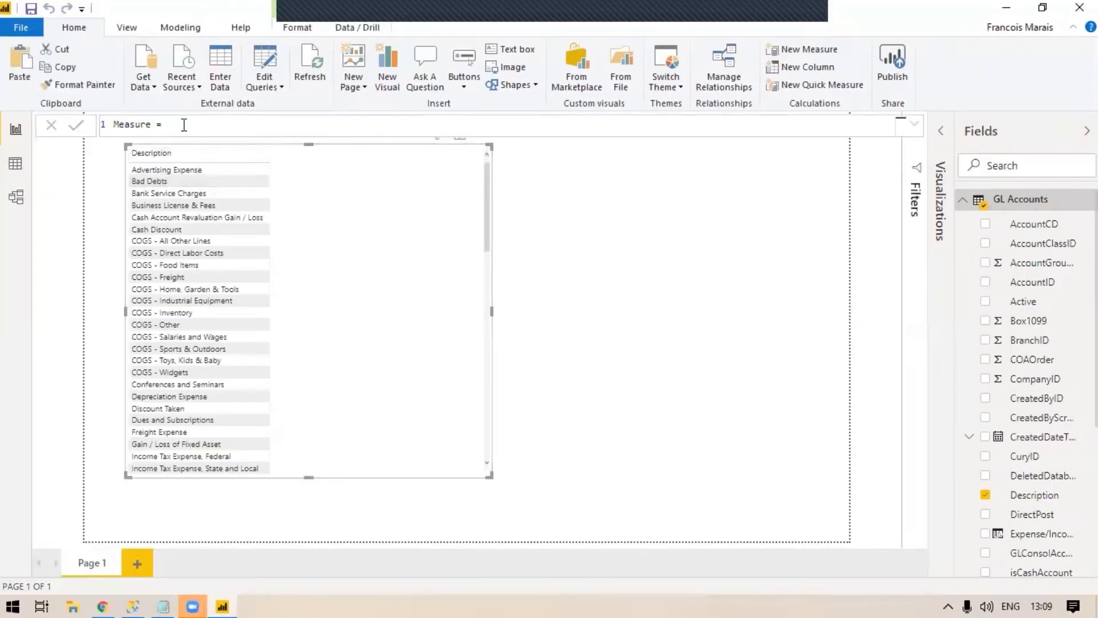
drag(184, 125, 111, 124)
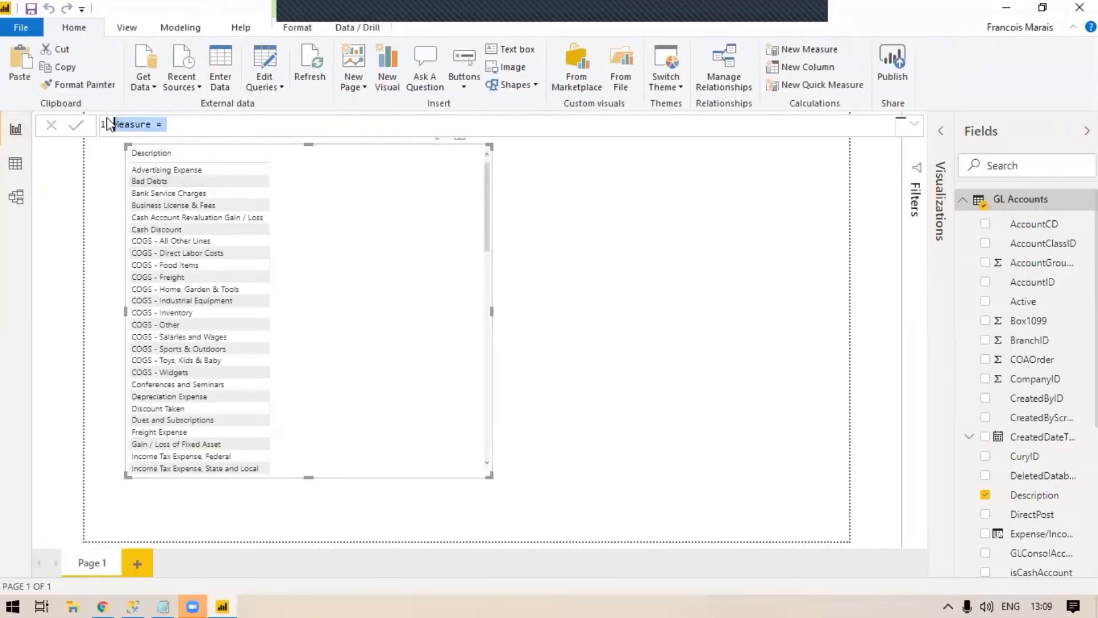
key(ctrl+v)
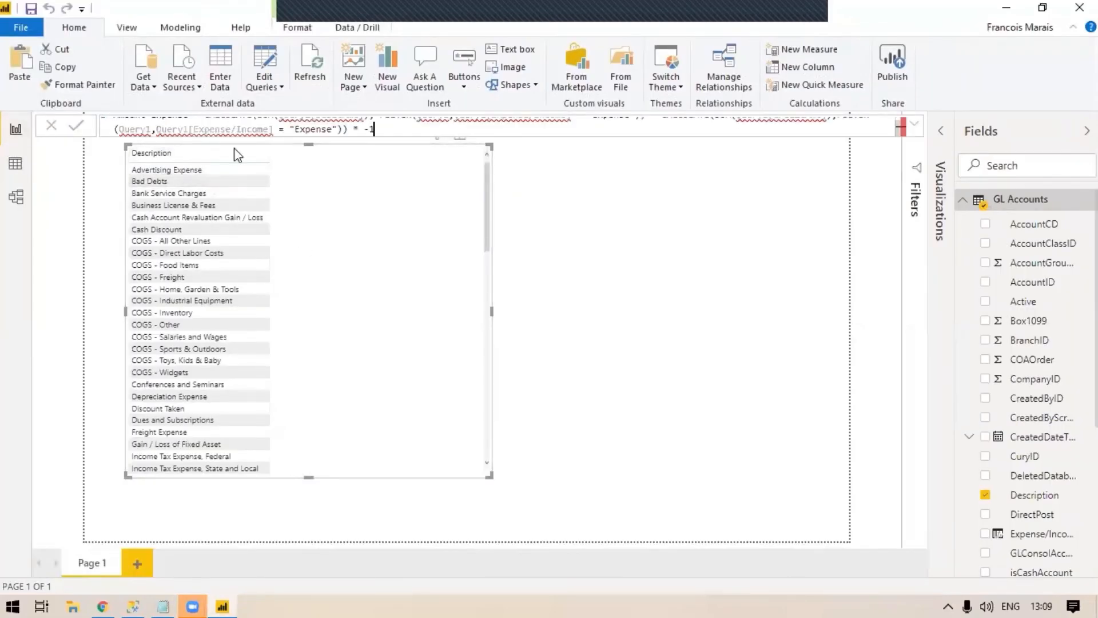
Expand the formula editor and replace Query1 before [DebitAmt] in the Amount Expense measure with 'GL Transactions'.
click(918, 128)
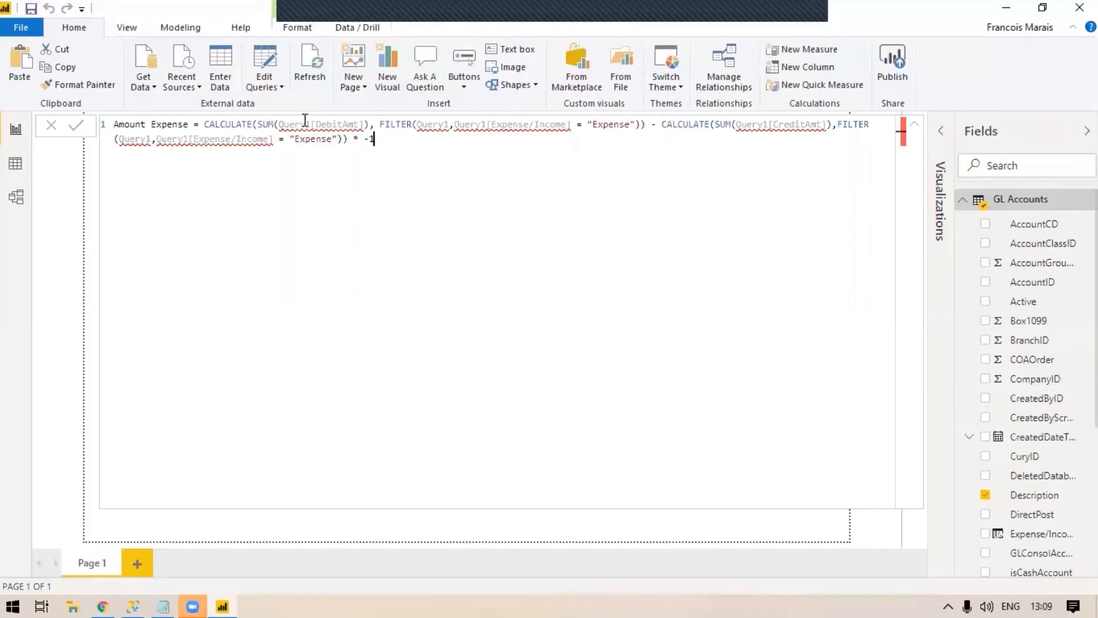
mouse_move(332, 123)
click(312, 124)
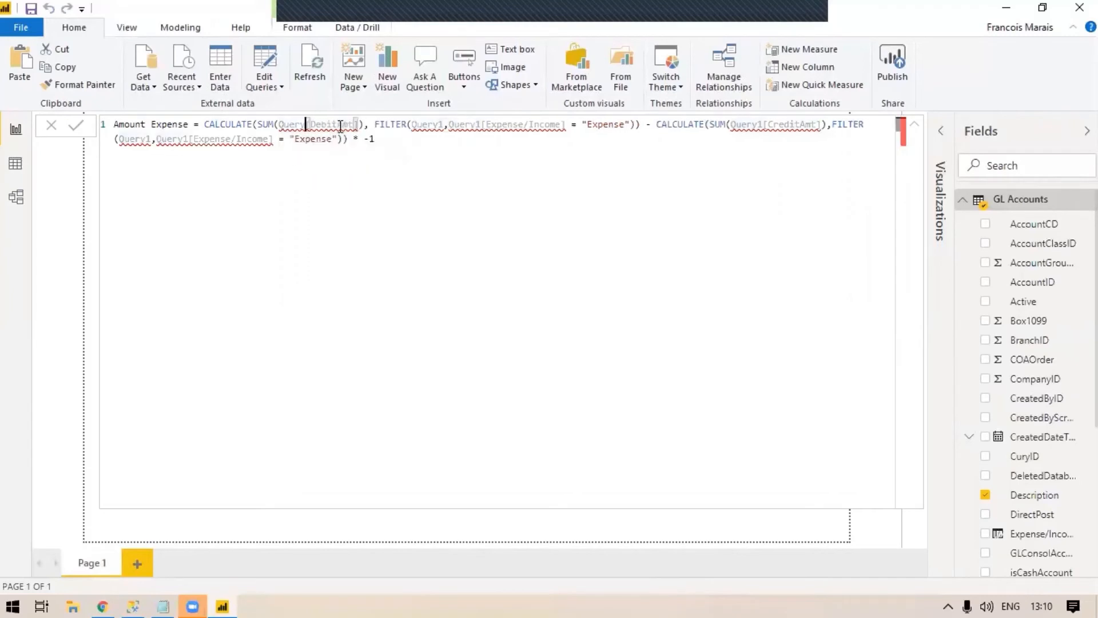
key(BackSpace)
key(BackSpace)
key(BackSpace)
key(BackSpace)
key(BackSpace)
key(BackSpace)
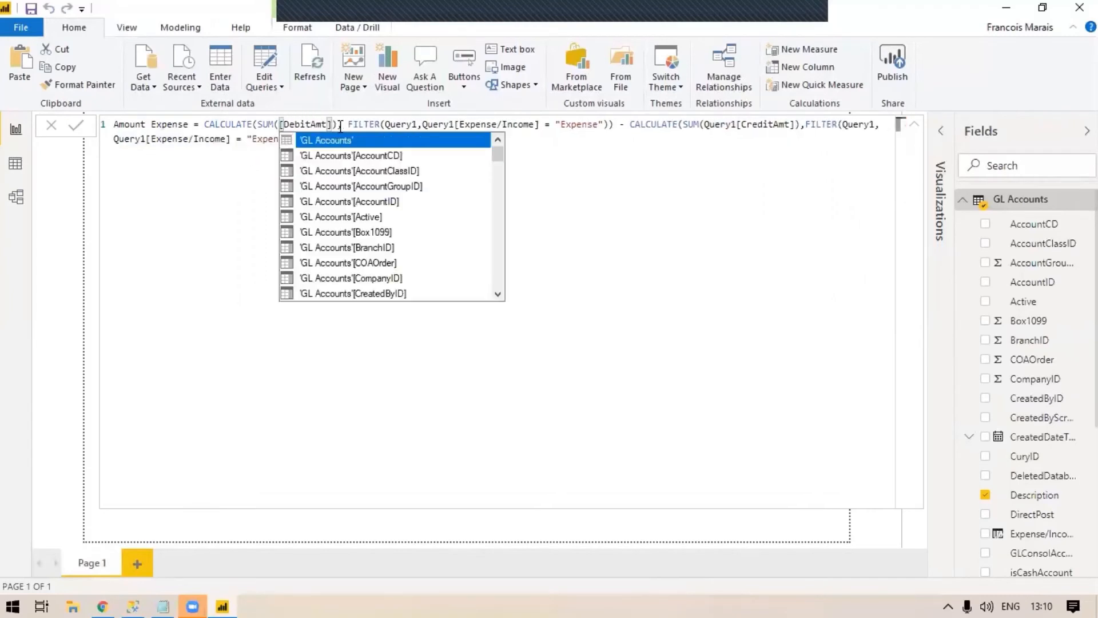
text('GL Transactions')
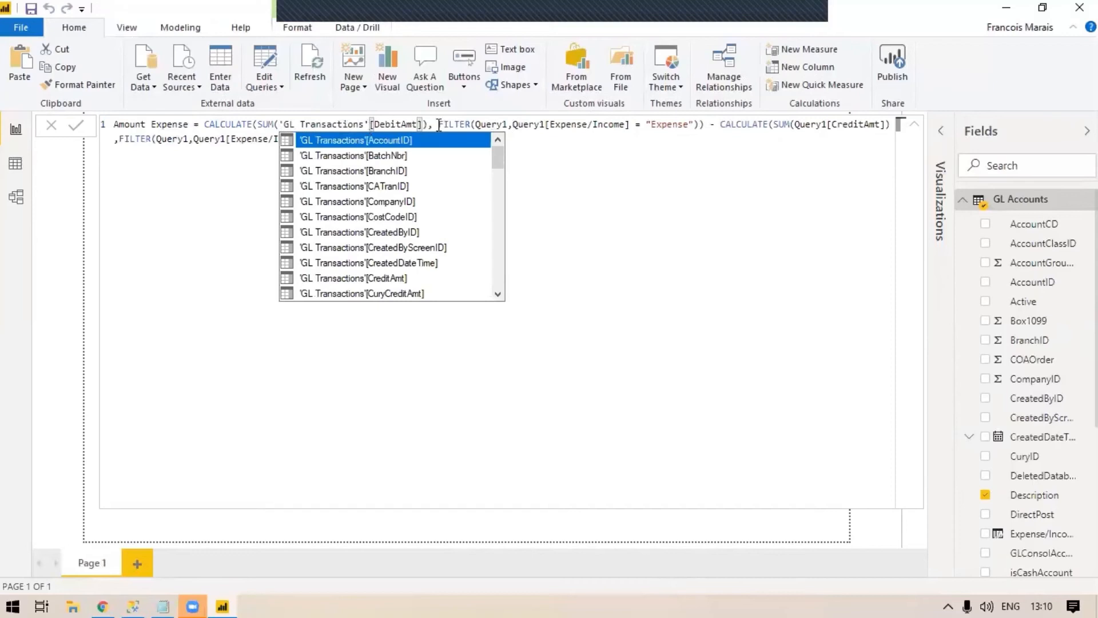
Replace the Query1 table argument of the first FILTER in Amount Expense with 'GL Transactions'.
double_click(496, 124)
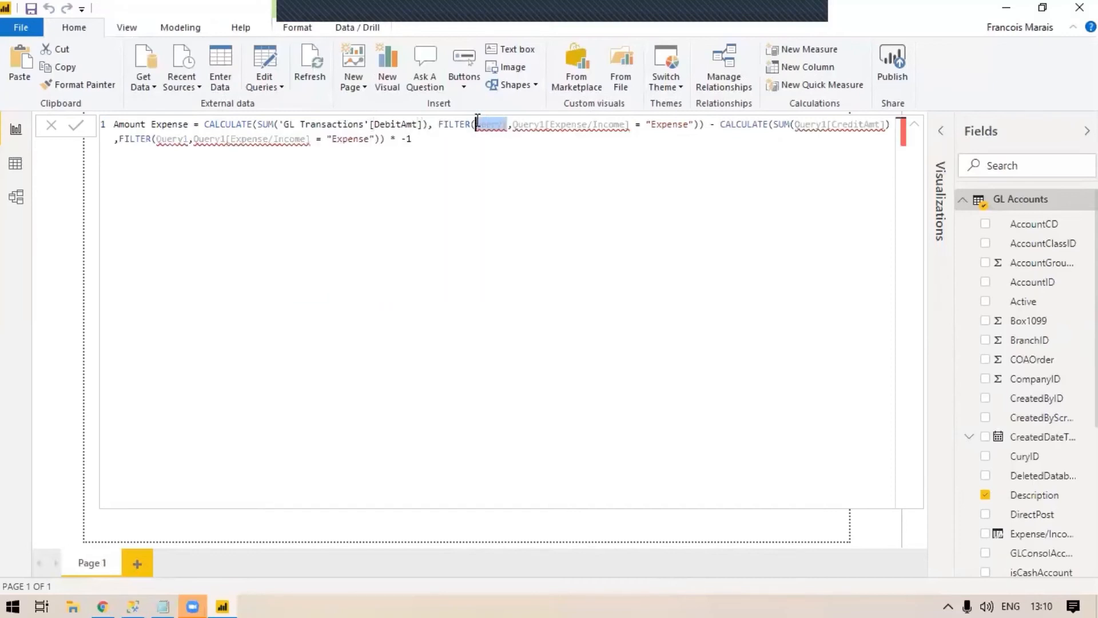
key(Delete)
key(Delete)
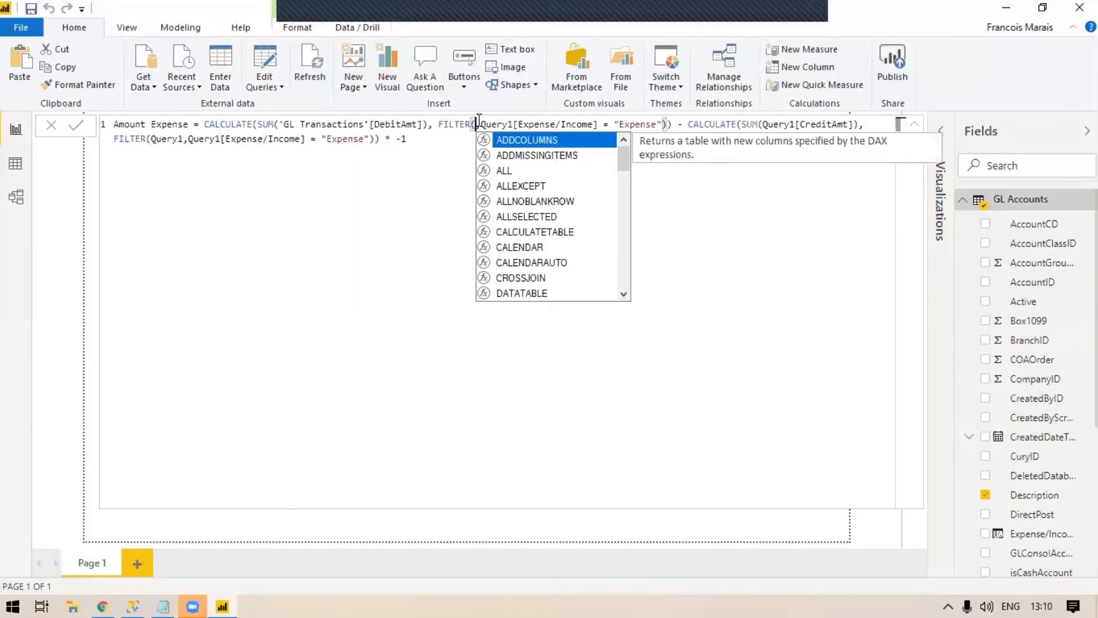
text('GL T)
key(Tab)
text(,)
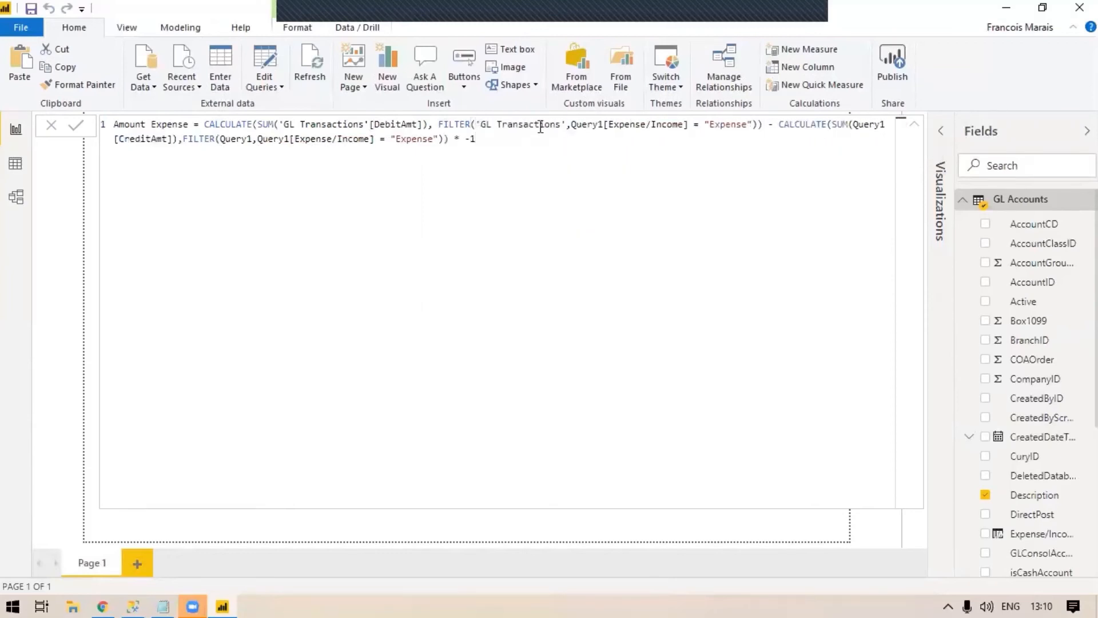
Replace Query1 before [Expense/Income] in the first FILTER condition with 'GL Transactions'.
click(608, 124)
key(BackSpace)
key(BackSpace)
key(BackSpace)
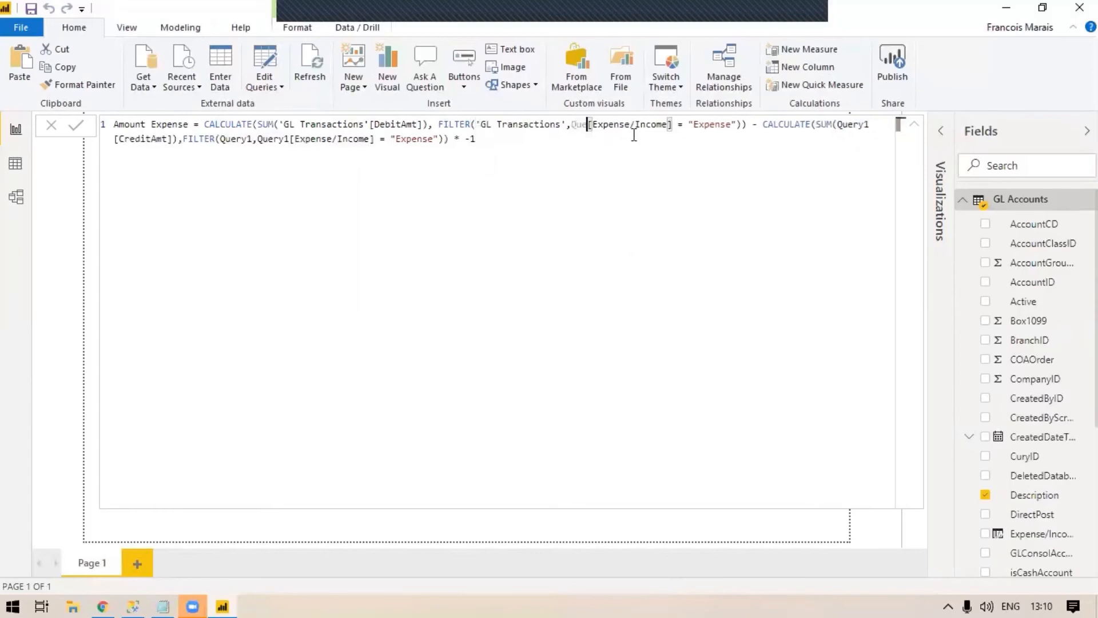
key(BackSpace)
key(BackSpace)
key(BackSpace)
text('GL Transactions')
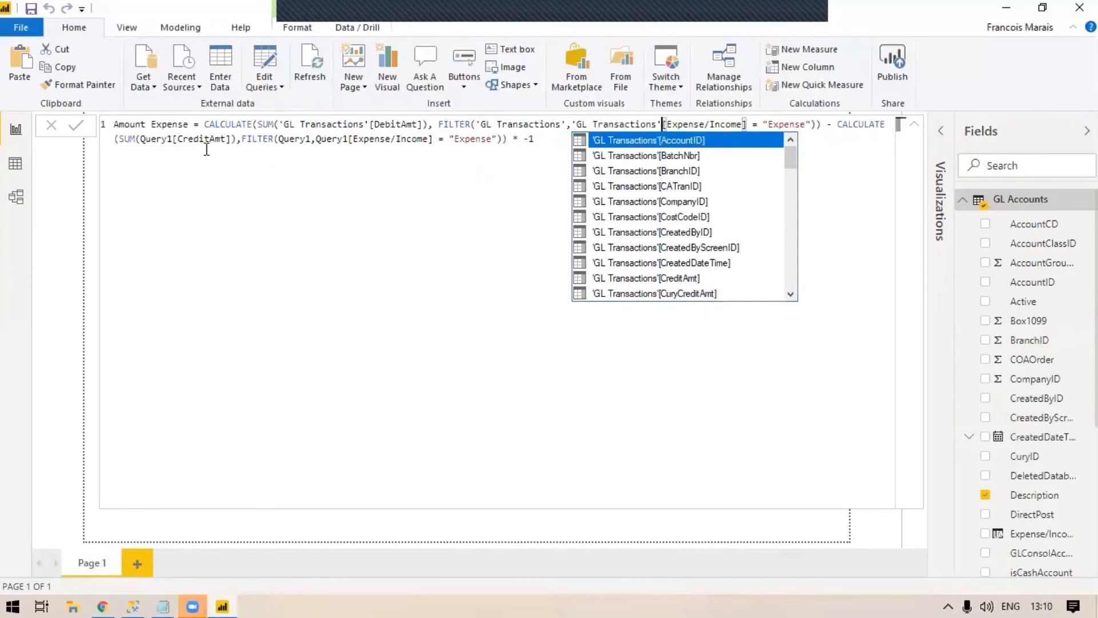
Replace Query1 in the second SUM with GL, and change both table references in the first FILTER to 'GL Accounts'.
double_click(159, 139)
text(GL)
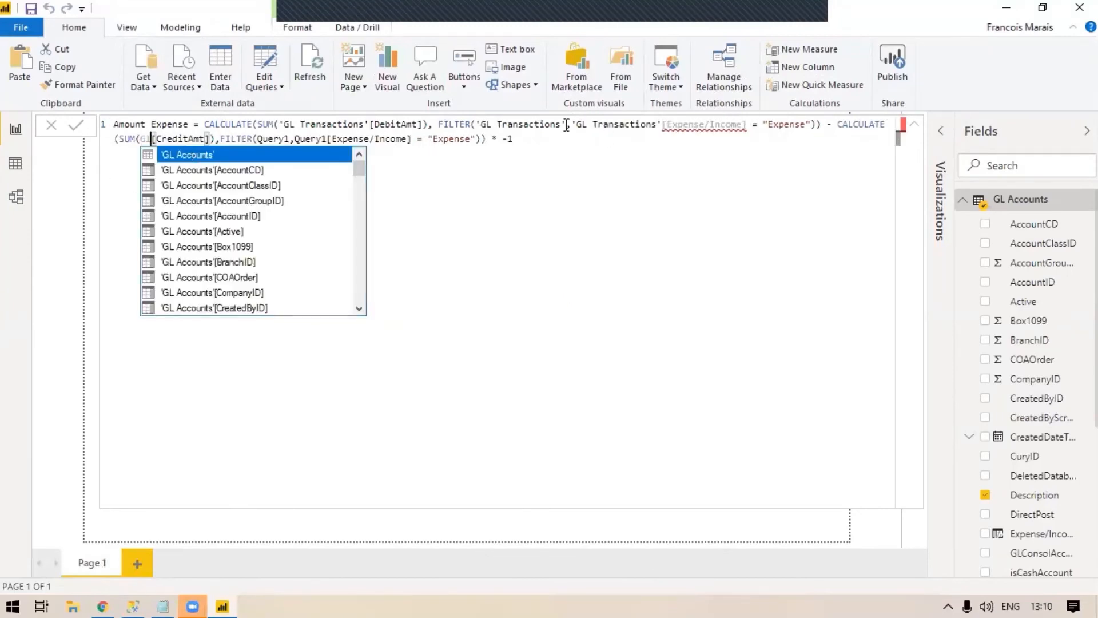
drag(566, 124, 497, 123)
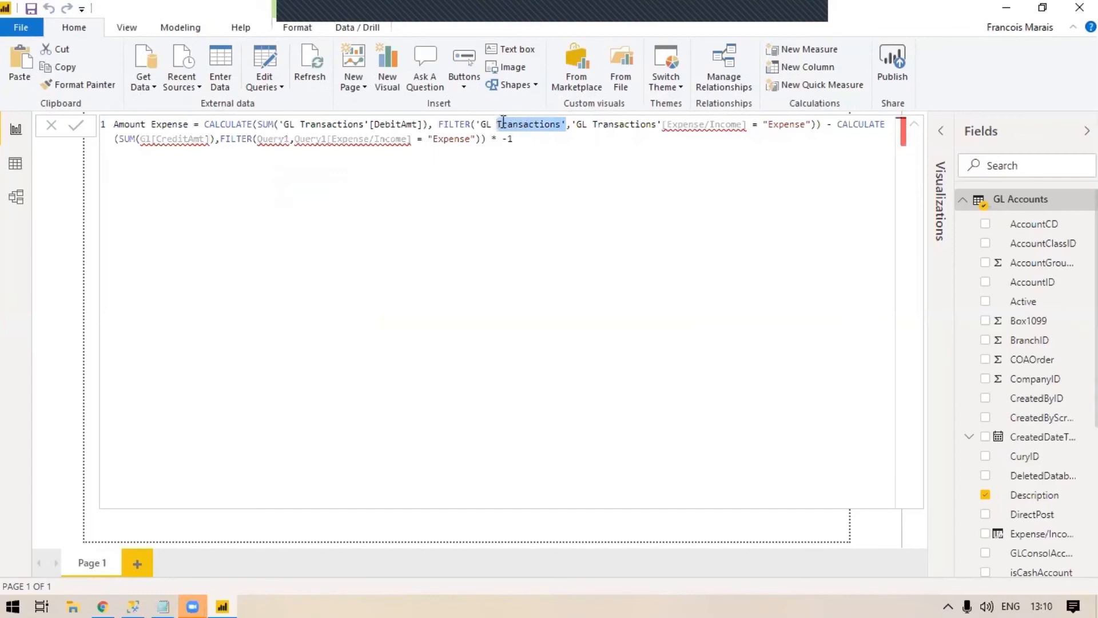
text(Accounts')
key(Tab)
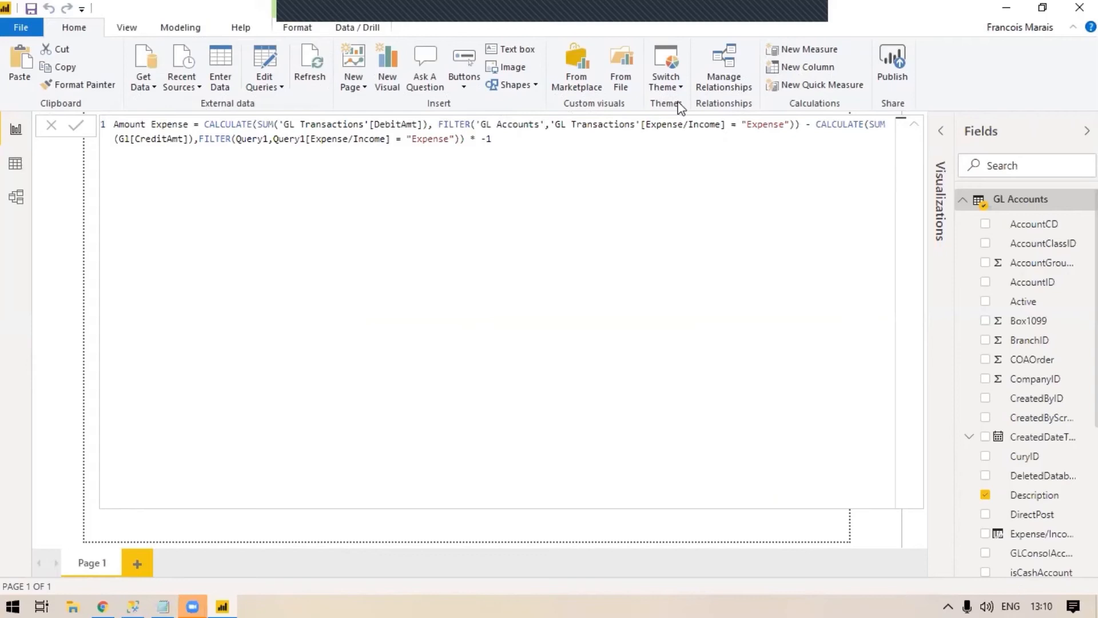
drag(635, 124, 577, 126)
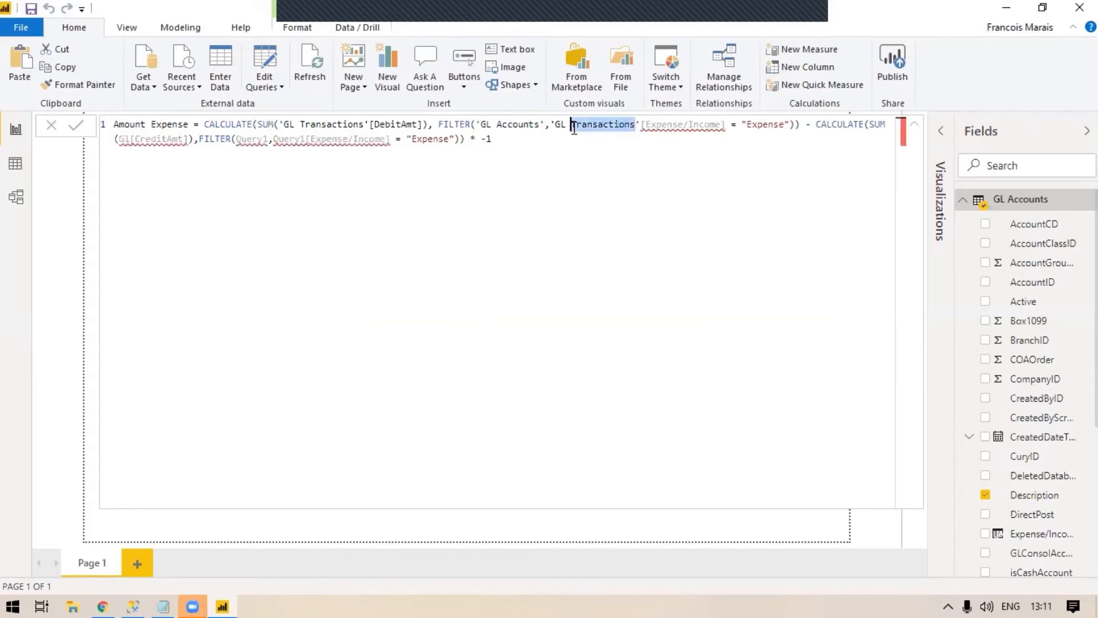
key(BackSpace)
key(BackSpace)
text(Accounts)
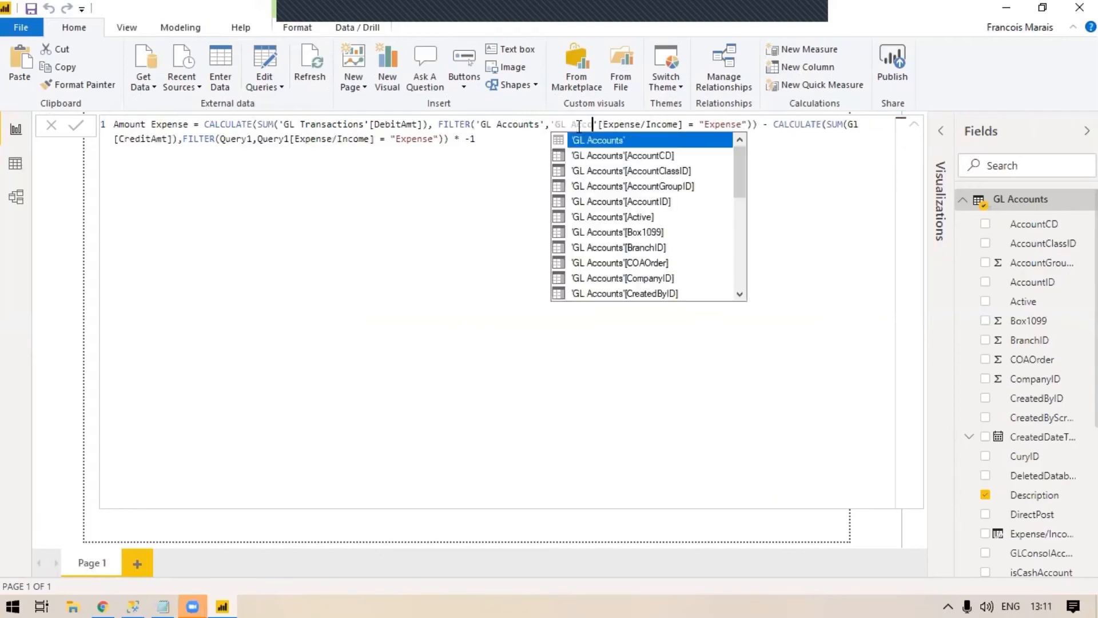
Complete the table reference before [CreditAmt] in the second SUM as 'GL Transactions'.
click(827, 126)
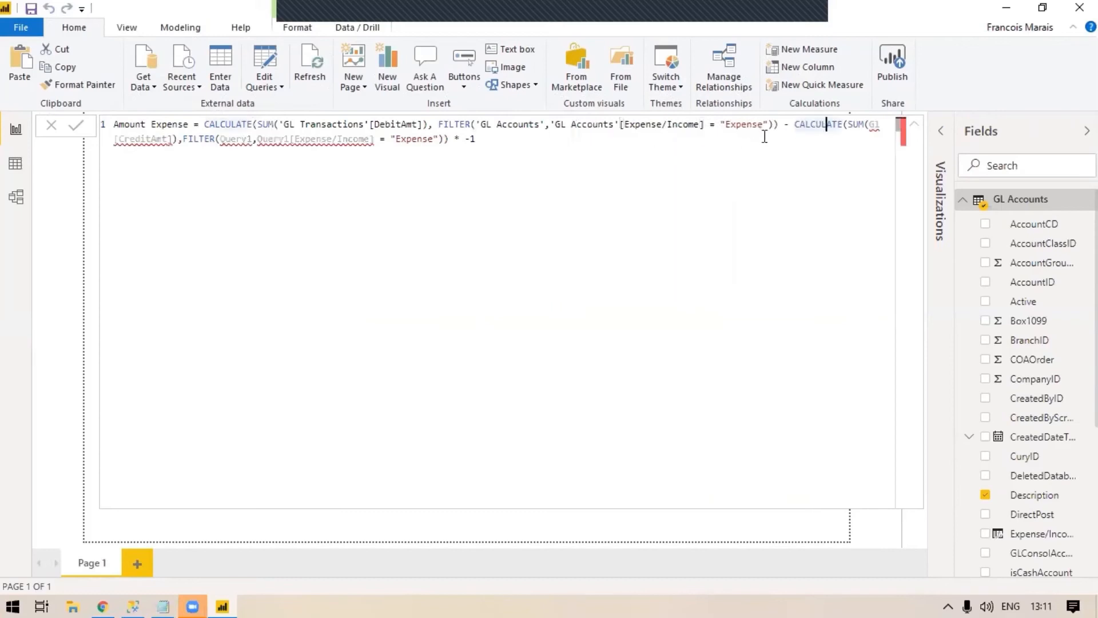
click(881, 126)
key(BackSpace)
text(L tra)
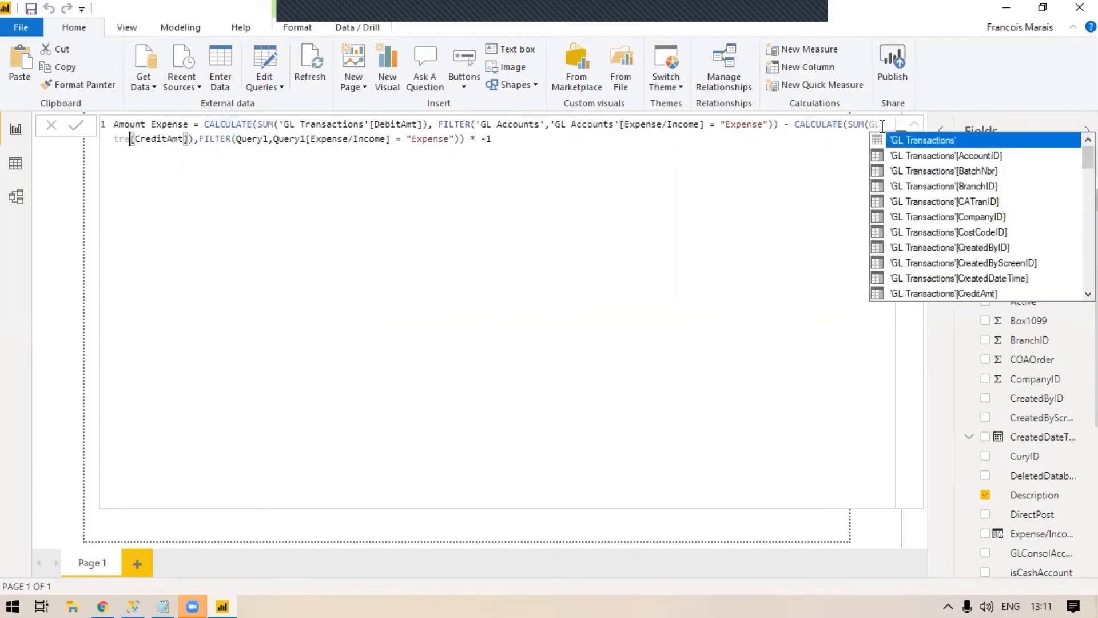
key(Tab)
Replace the Query1 table argument of the second FILTER in Amount Expense with 'GL Accounts'.
click(323, 140)
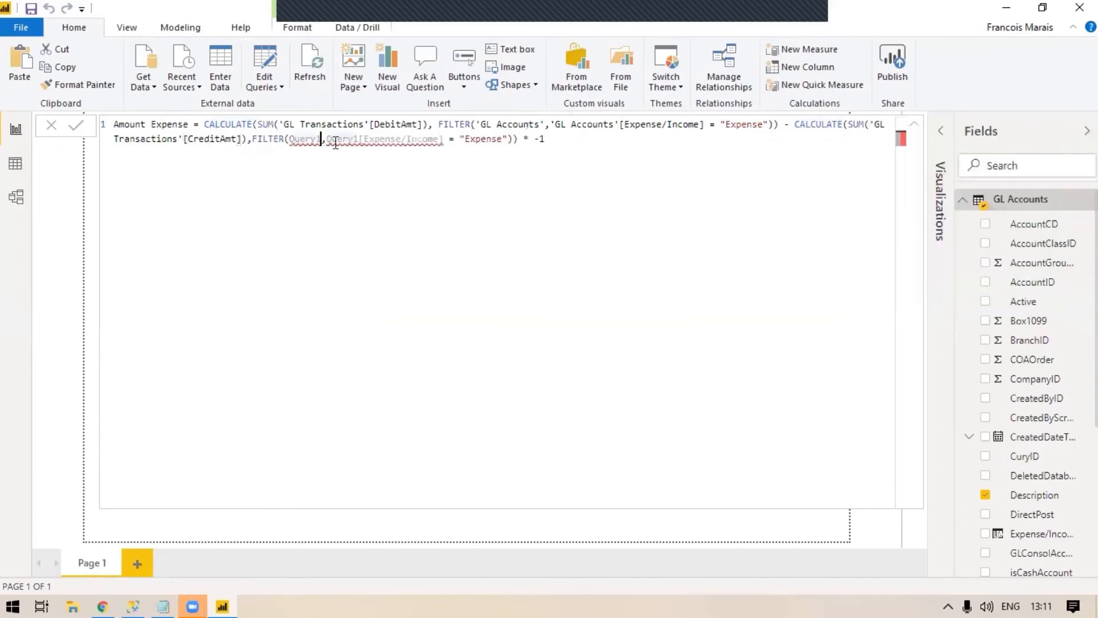
key(BackSpace)
key(BackSpace)
key(BackSpace)
key(BackSpace)
key(BackSpace)
key(BackSpace)
text(GL)
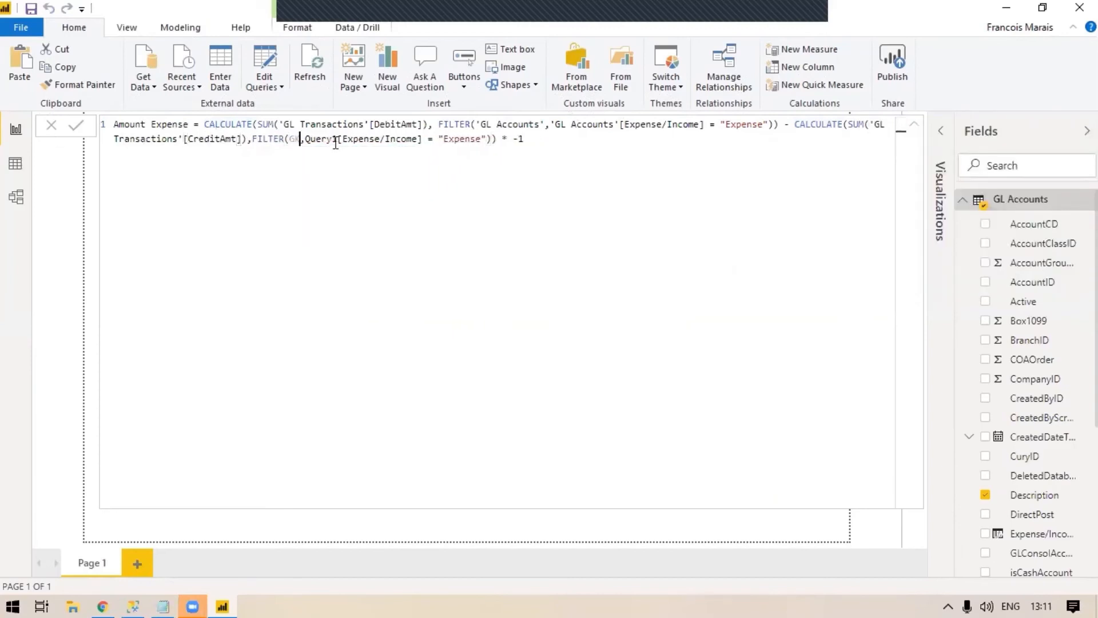
key(BackSpace)
text(L ac)
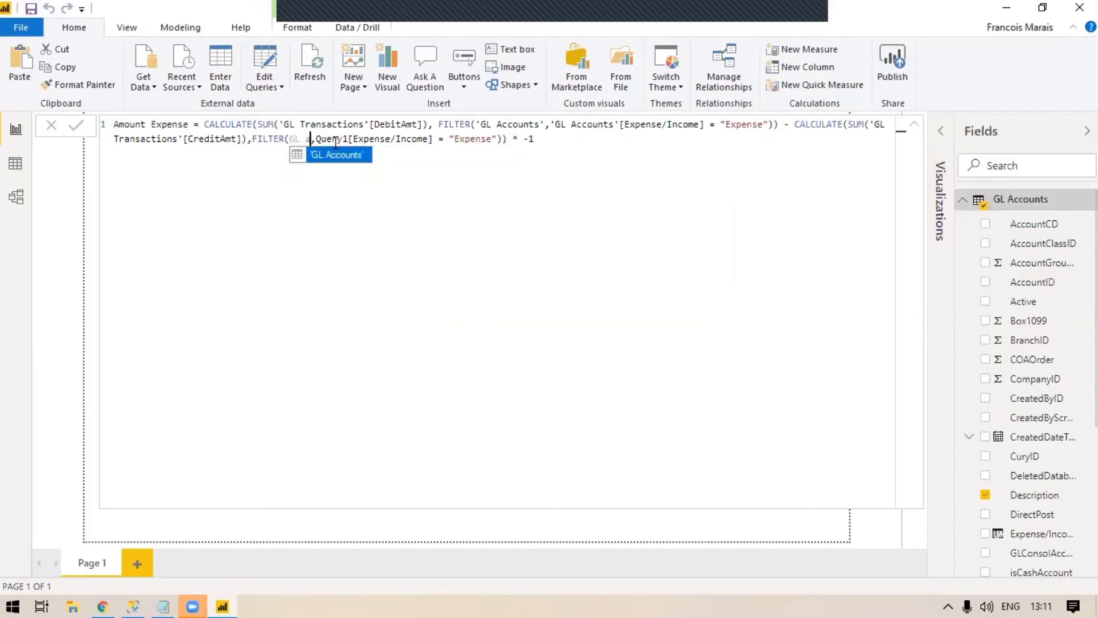
key(Tab)
Replace Query1 before [Expense/Income] in the second FILTER condition with 'GL Accounts'.
click(398, 141)
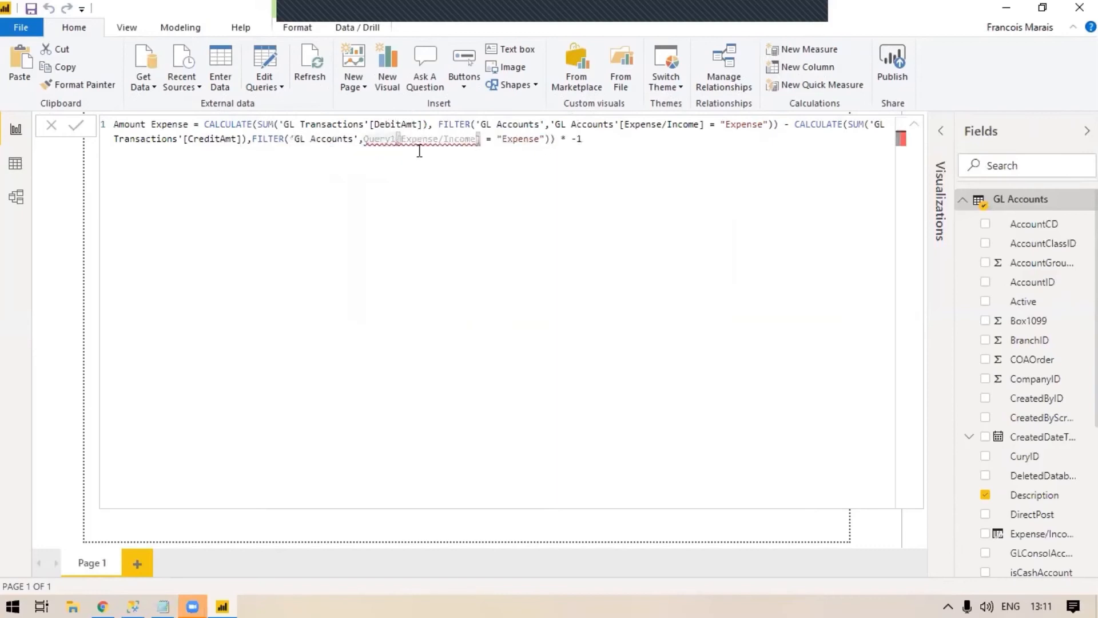
key(BackSpace)
key(BackSpace)
key(BackSpace)
key(BackSpace)
key(BackSpace)
key(BackSpace)
text('GL Accounts')
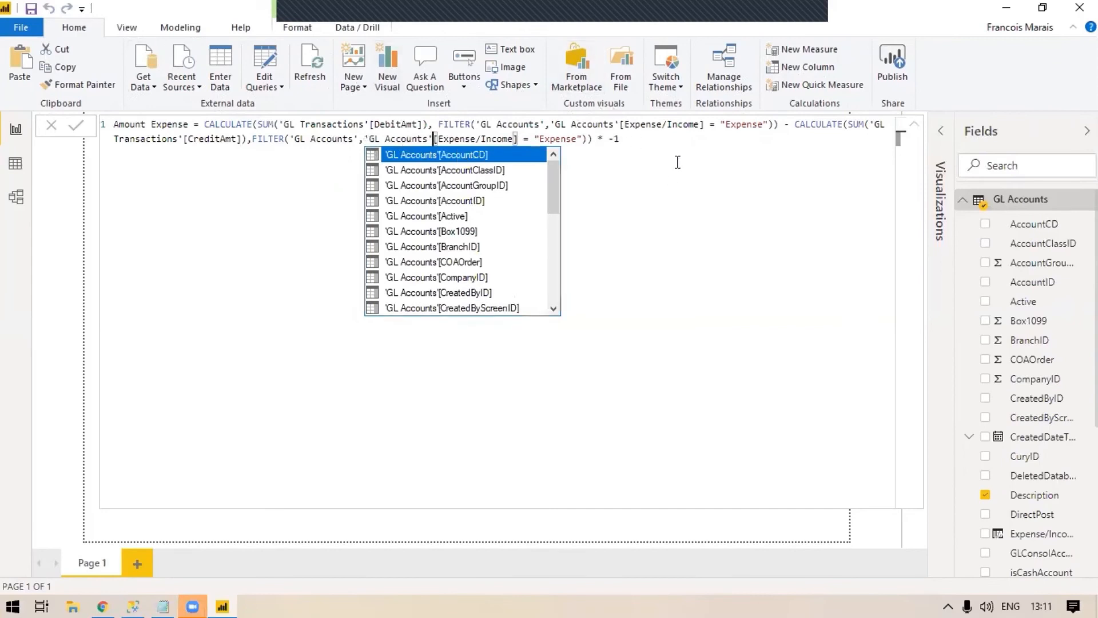
Commit the Amount Expense measure and collapse the formula editor.
click(668, 136)
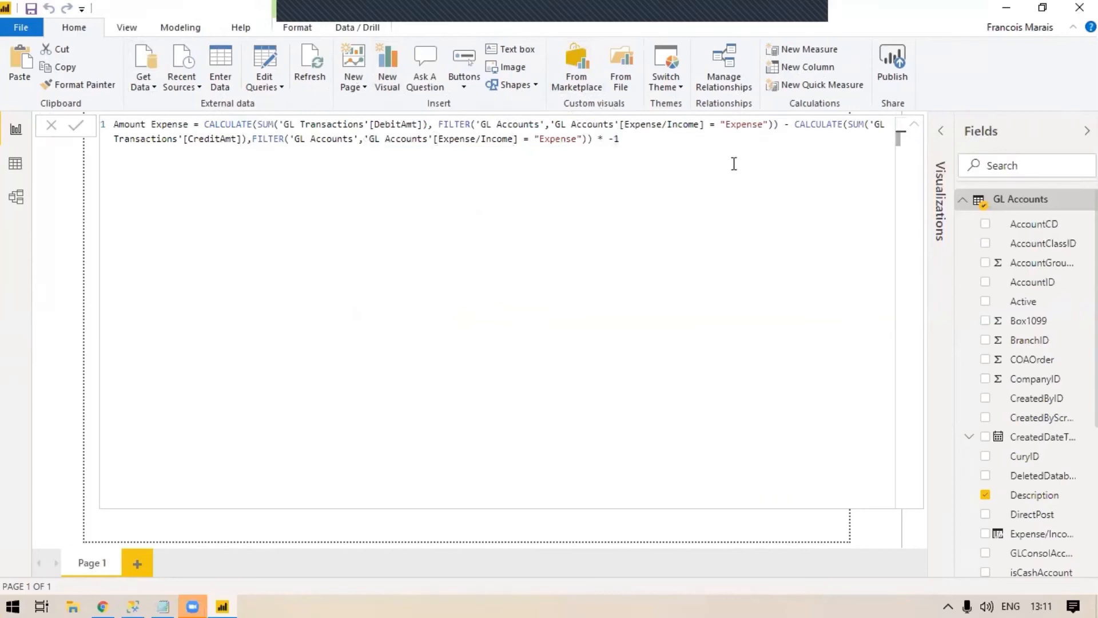
click(80, 127)
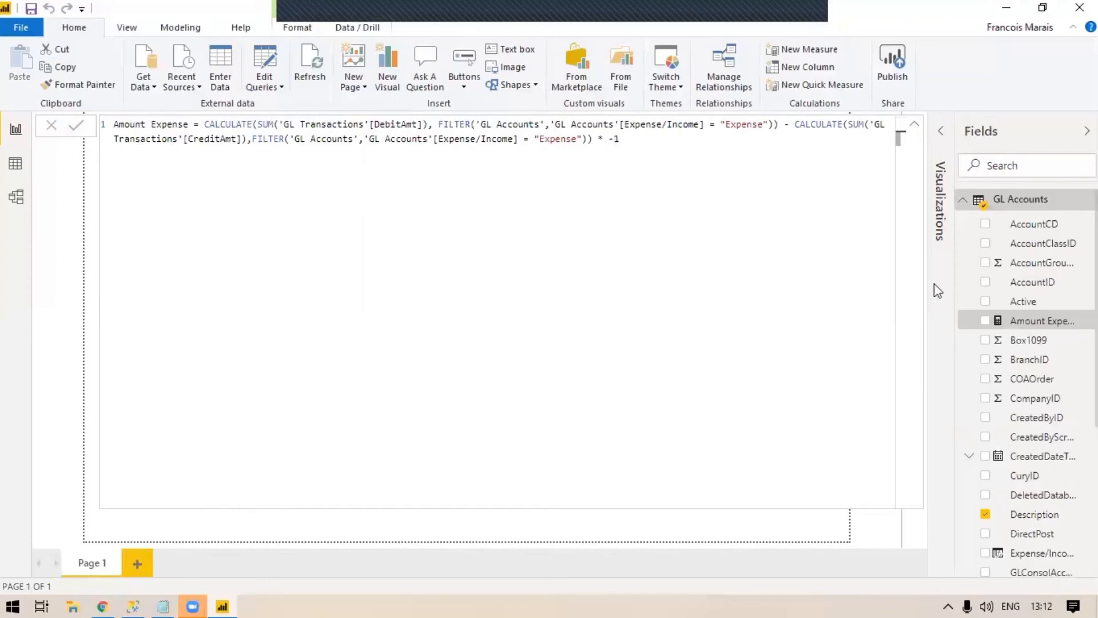
click(915, 129)
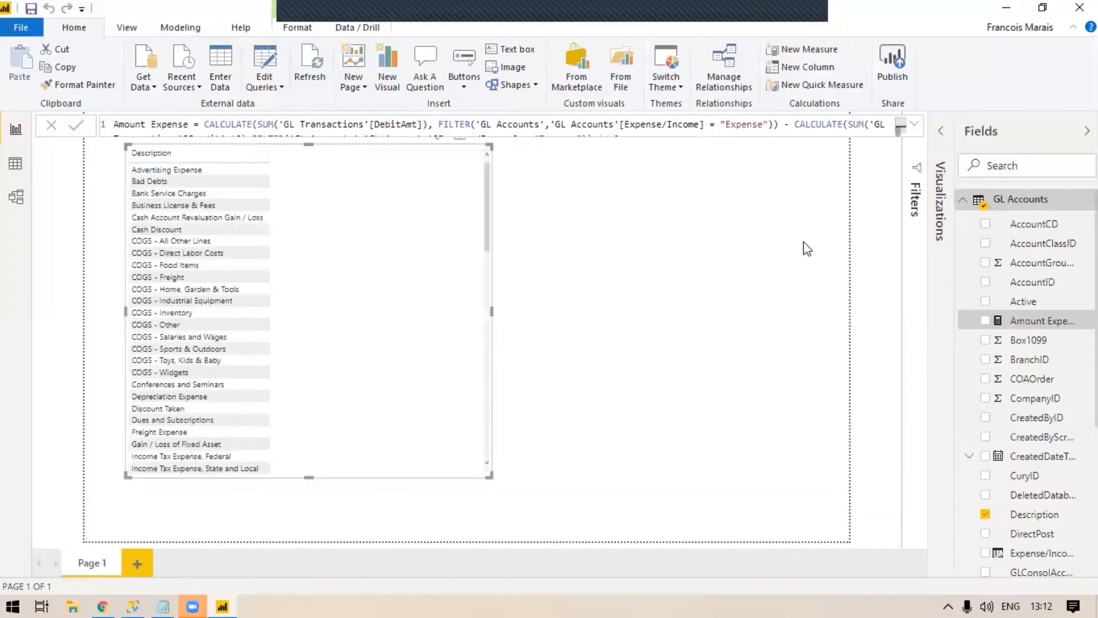
click(565, 290)
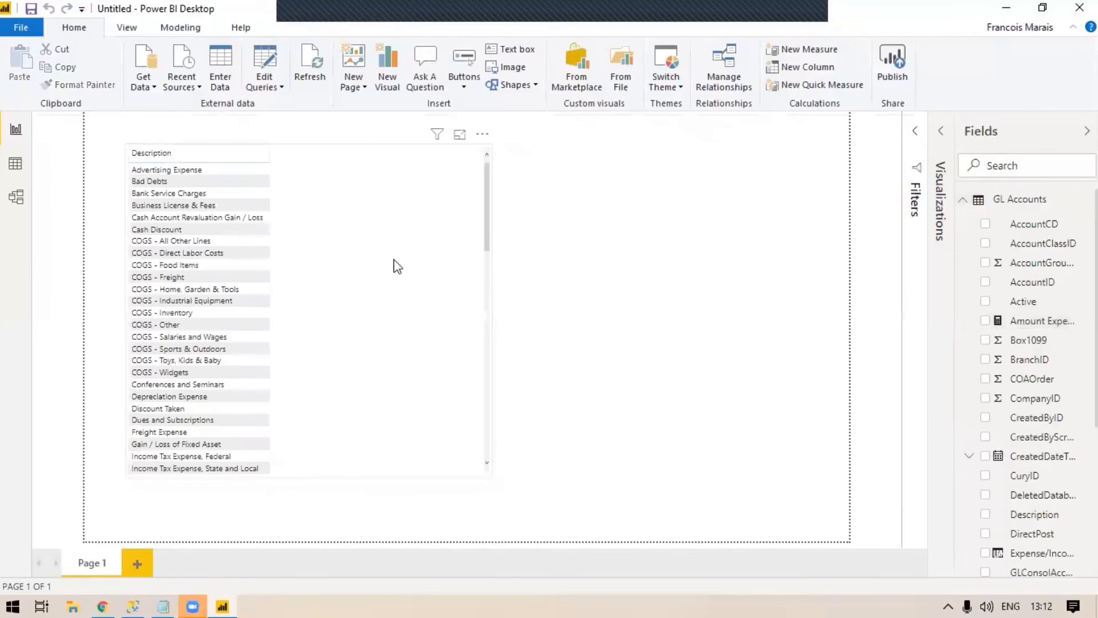
Widen the Fields pane slightly so that the full Amount Expense name fits.
click(395, 266)
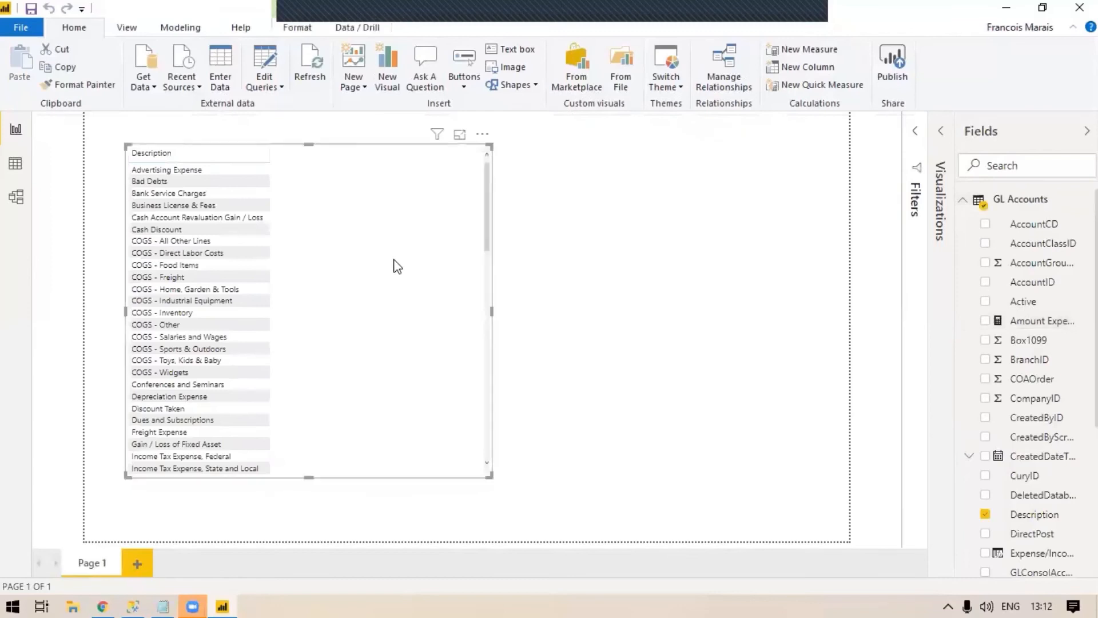
click(1041, 322)
drag(954, 303, 926, 303)
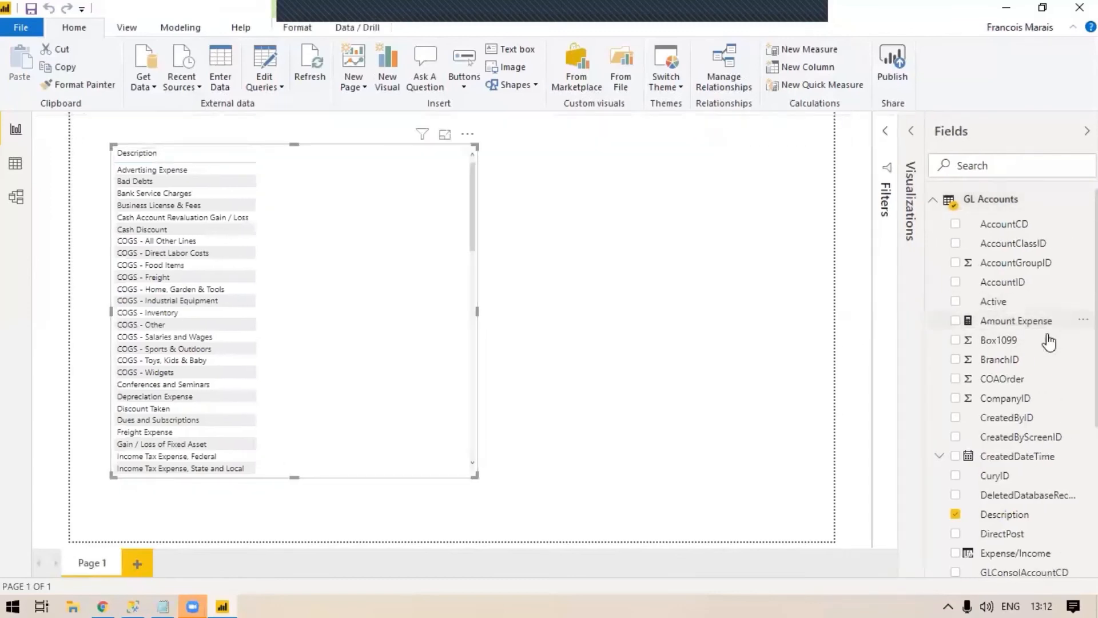
click(841, 306)
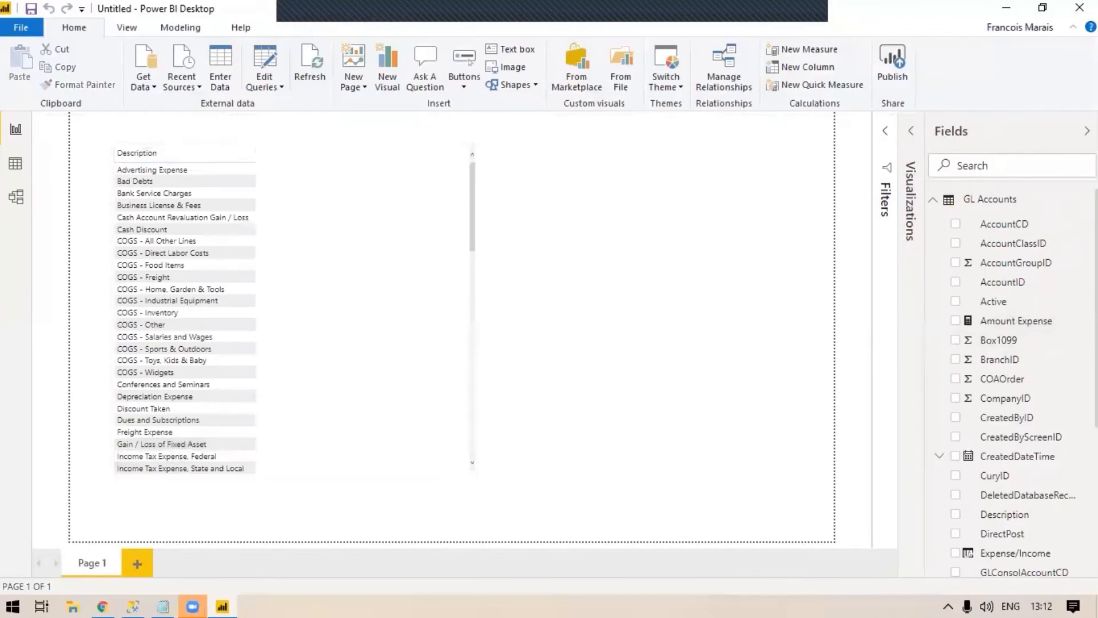
Switch to the Power BI Income-Expense Formulas file in Notepad and copy the full Amount Income formula.
click(1007, 7)
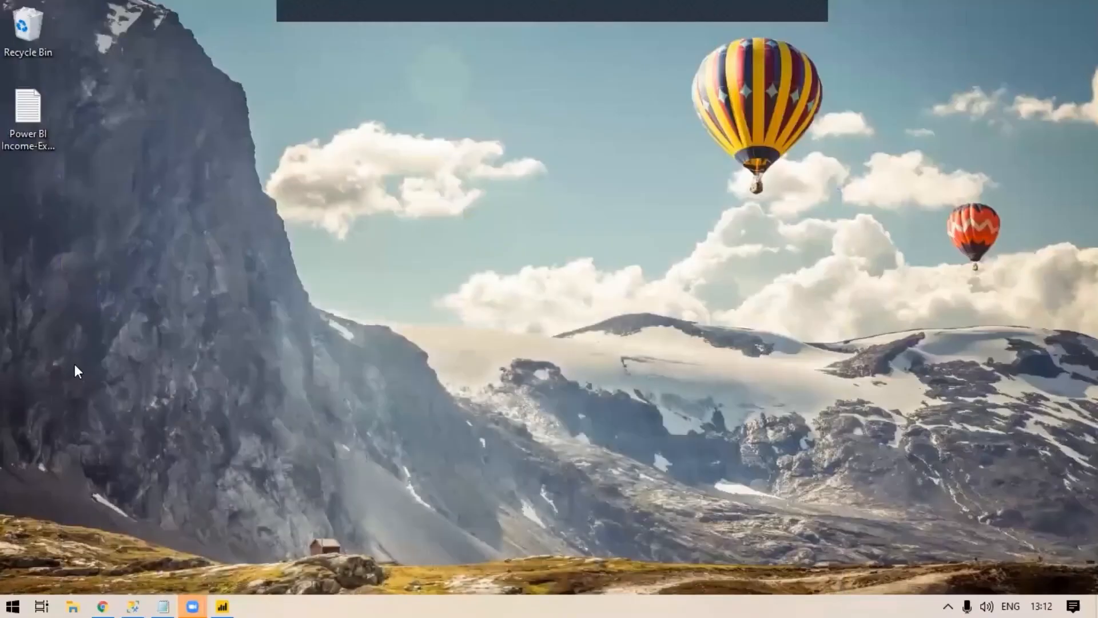
click(169, 595)
click(46, 99)
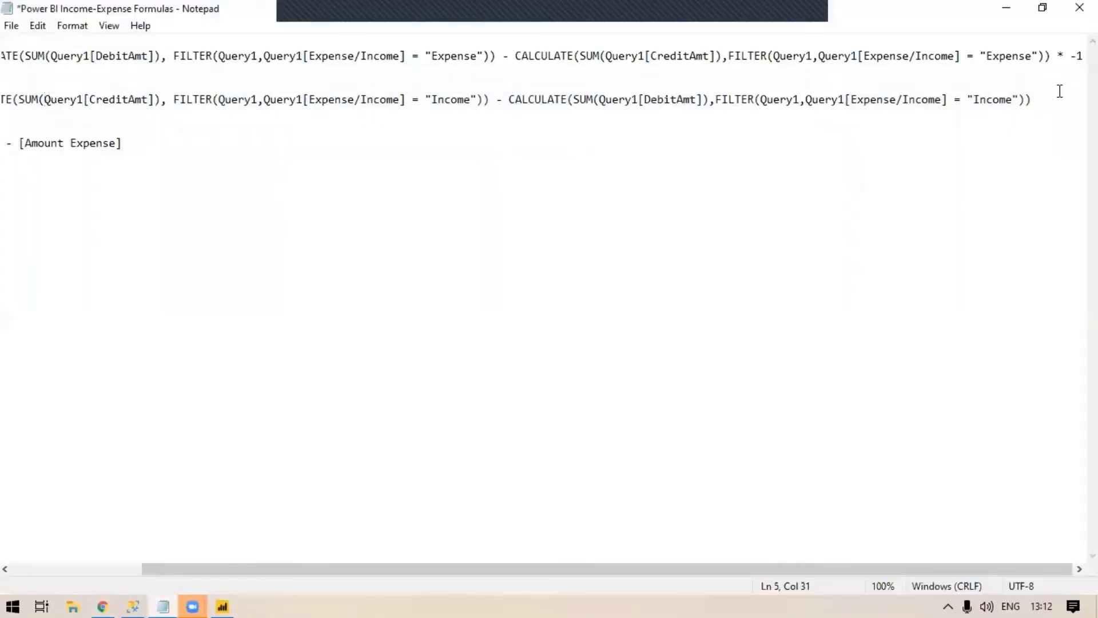
drag(1040, 98, 6, 90)
key(ctrl+c)
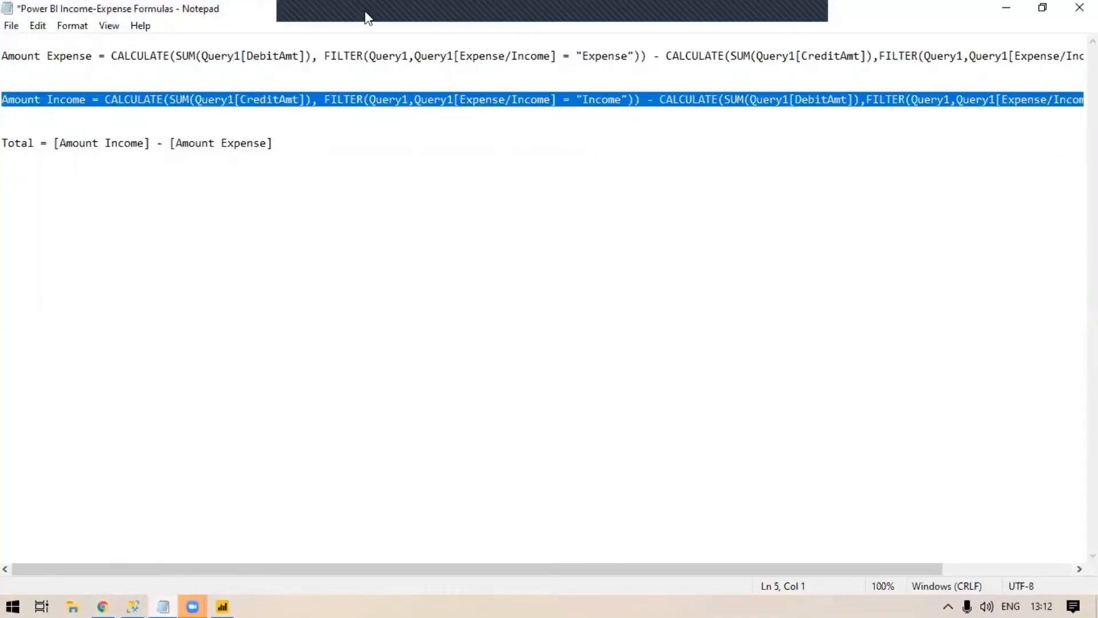
Return to Power BI, start a new measure in GL Accounts and paste the Amount Income formula over its placeholder text.
click(232, 597)
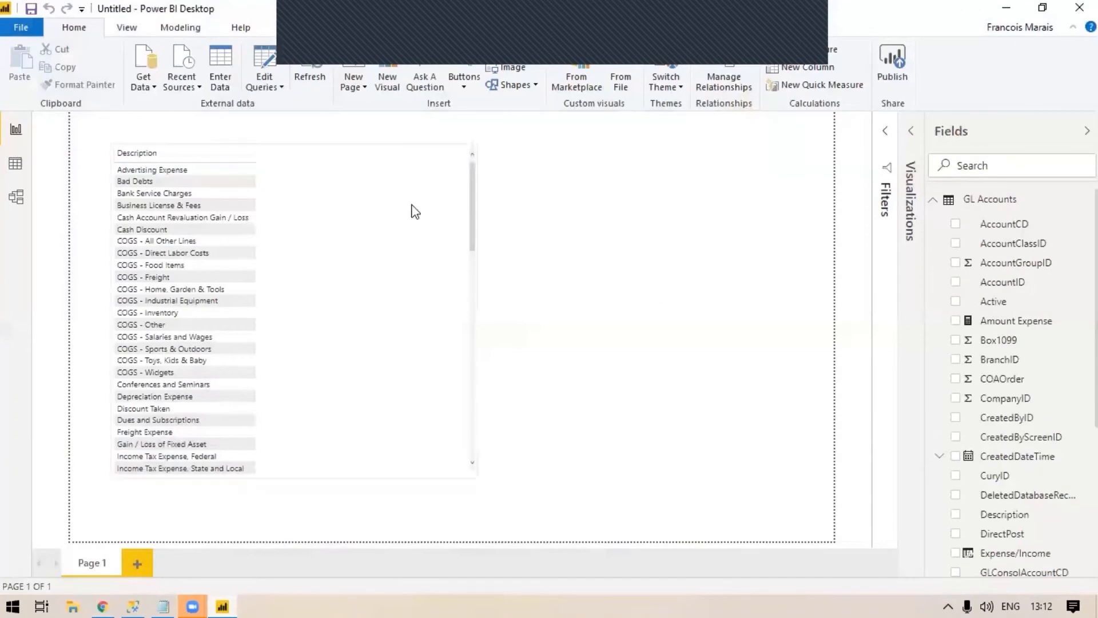
click(832, 51)
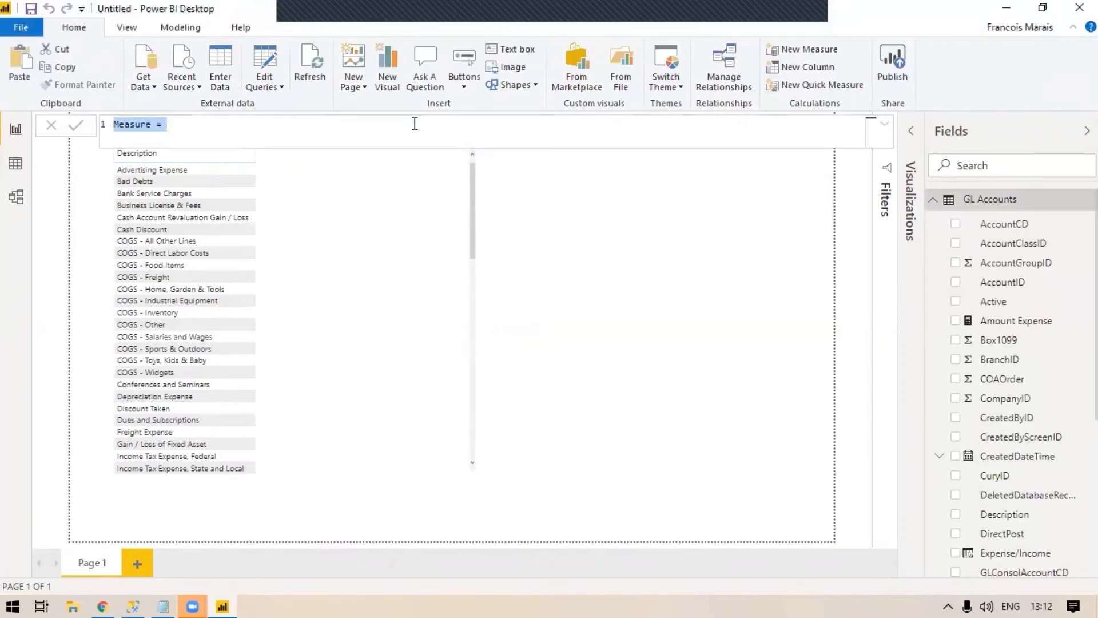
key(ctrl+v)
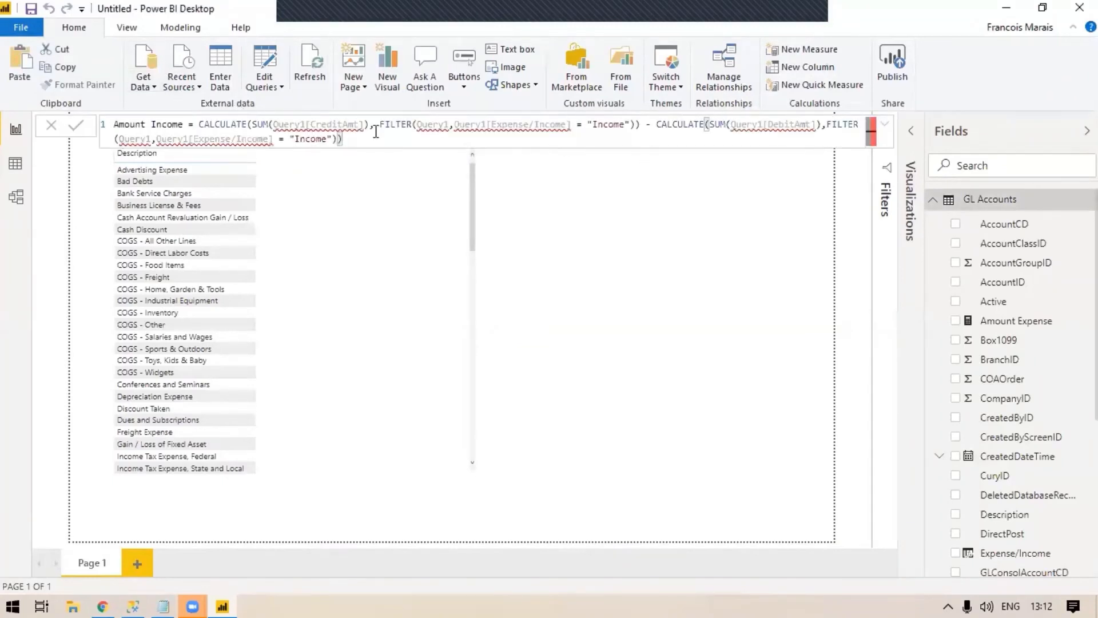
In the Amount Income formula, replace Query1 with 'GL Transactions' for CreditAmt and with 'GL Accounts' as the first FILTER's table.
double_click(305, 124)
key(BackSpace)
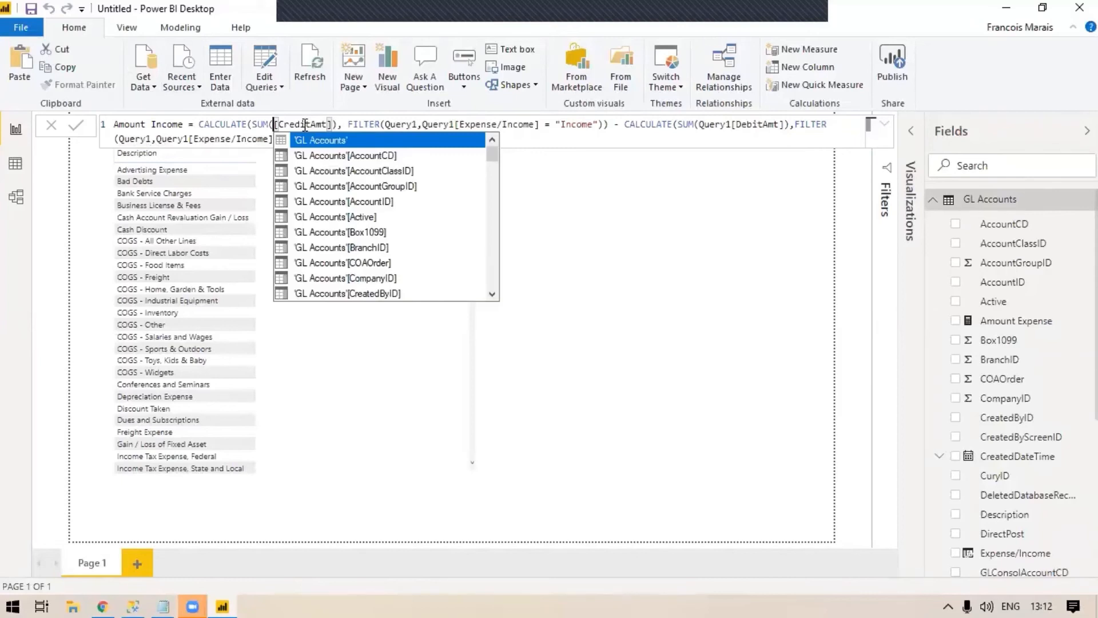
text('GL Transactions')
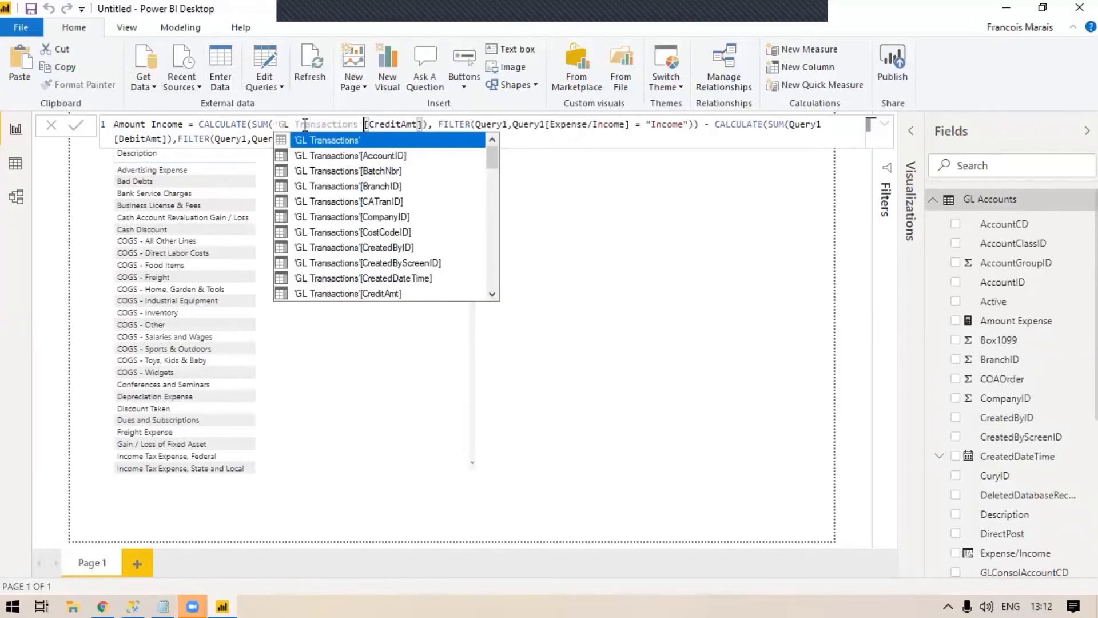
double_click(502, 124)
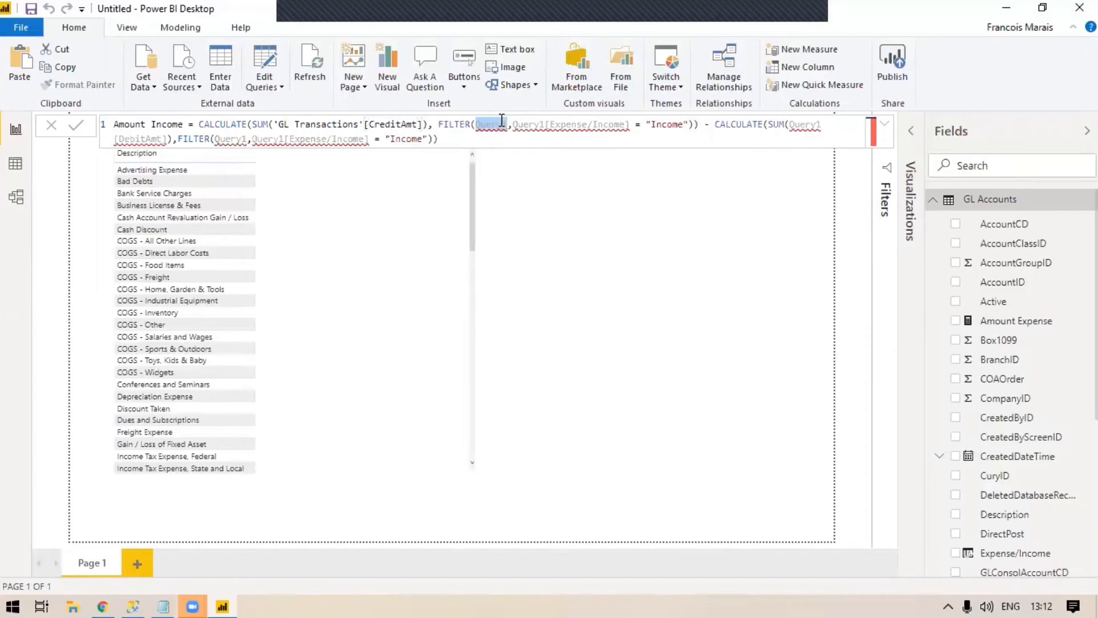
text(GLac)
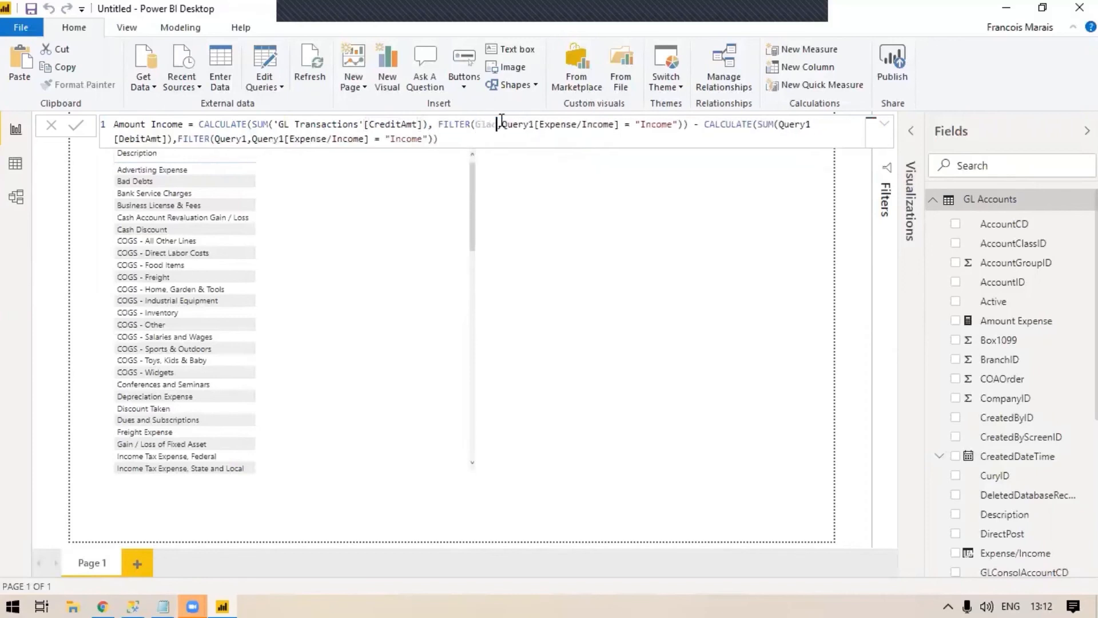
key(Tab)
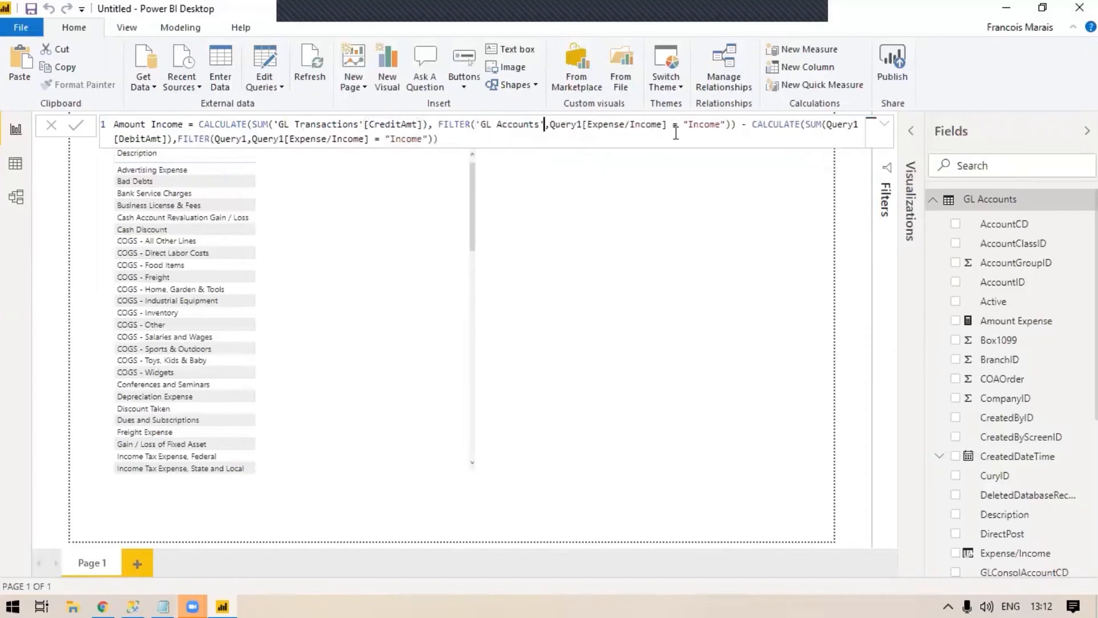
Replace Query1 with 'GL Transactions' for the DebitAmt column in the second SUM.
double_click(842, 125)
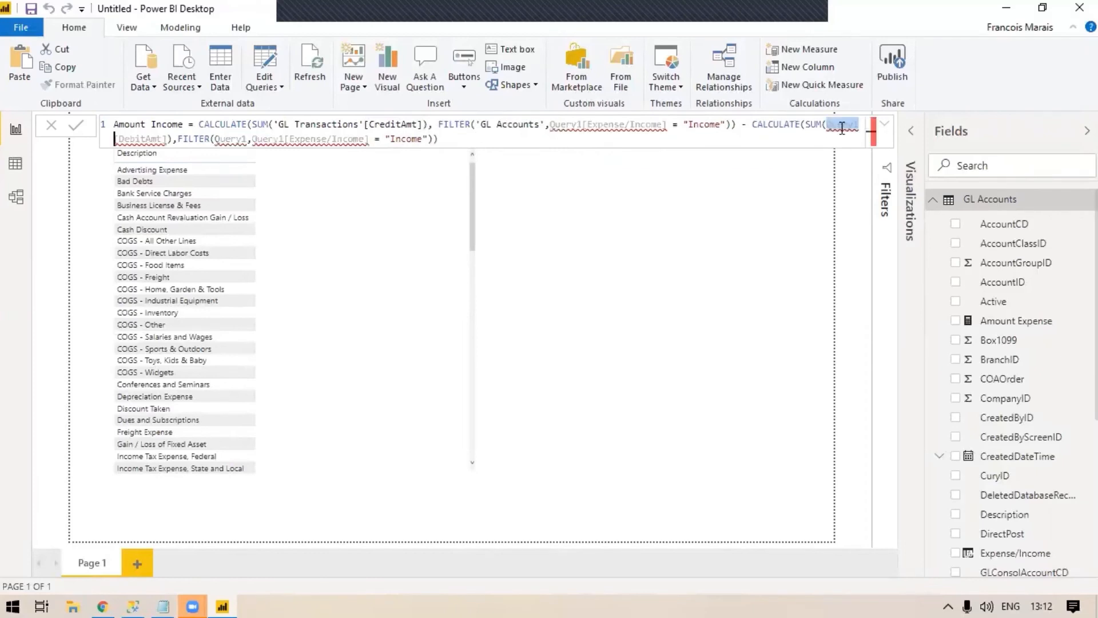
text('GL Transactions')
key(Tab)
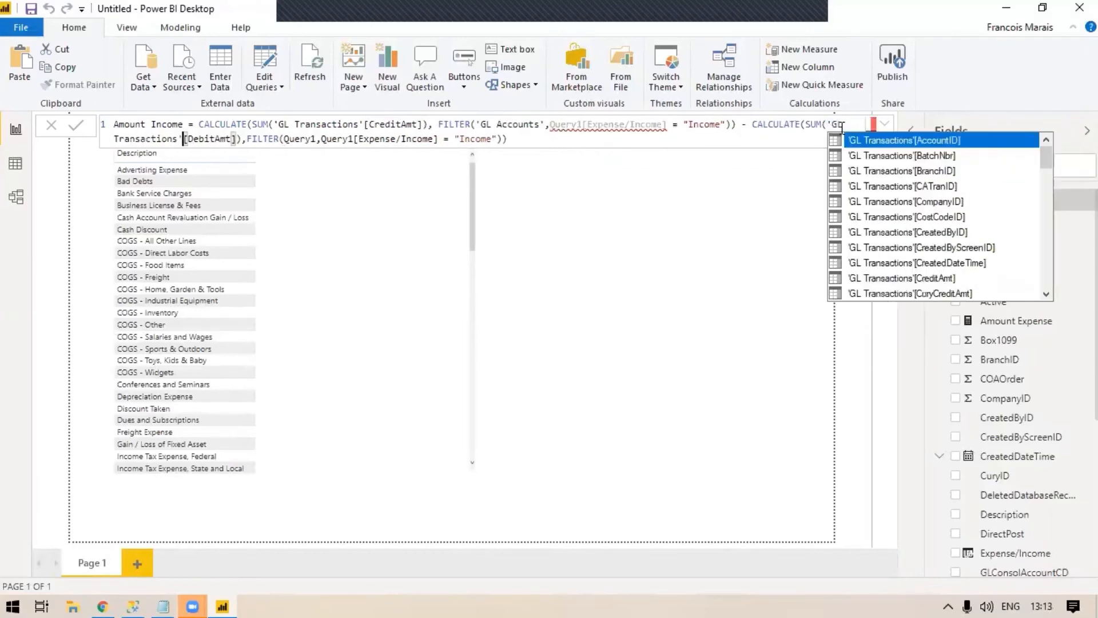
Replace both Query1 references in the second FILTER, the table and the Expense/Income column, with 'GL Accounts'.
double_click(310, 139)
key(BackSpace)
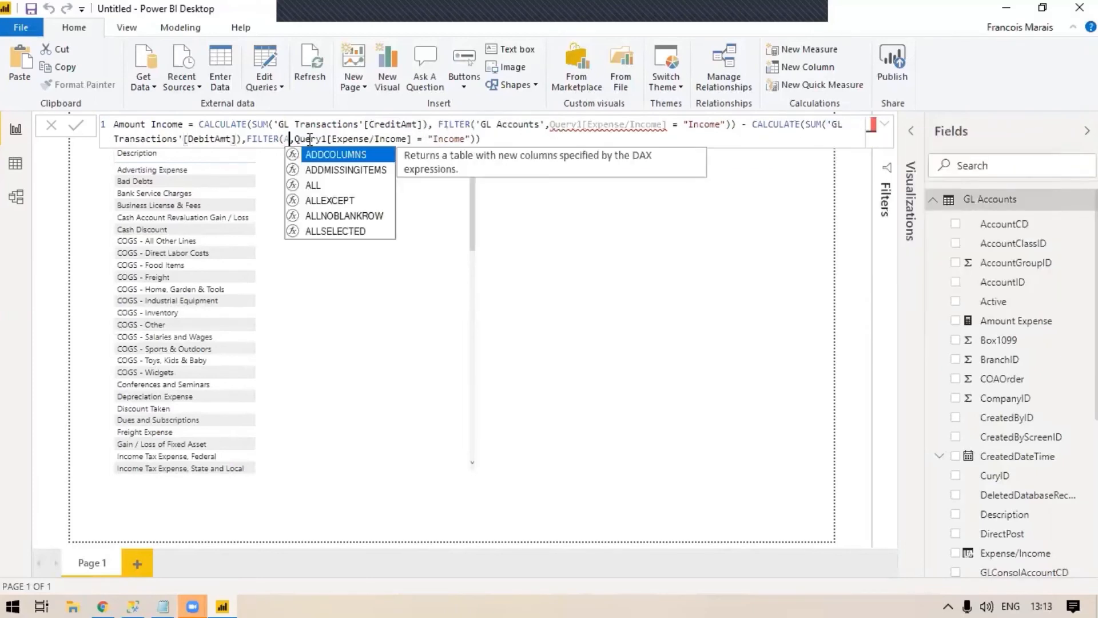
text(GL)
key(BackSpace)
text(Accounts')
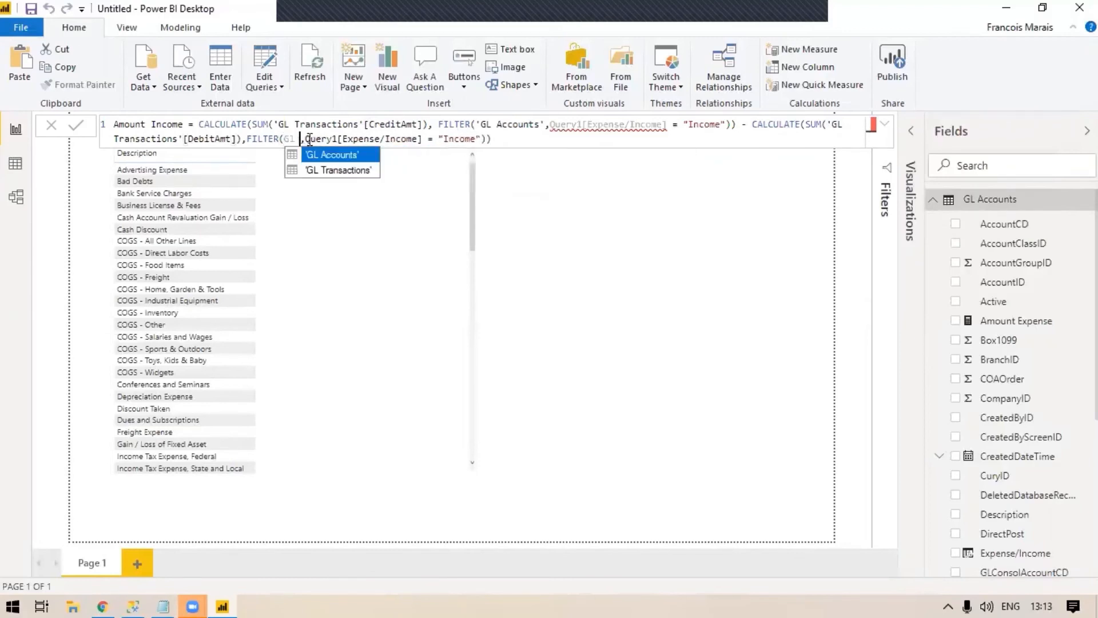
key(Tab)
double_click(373, 139)
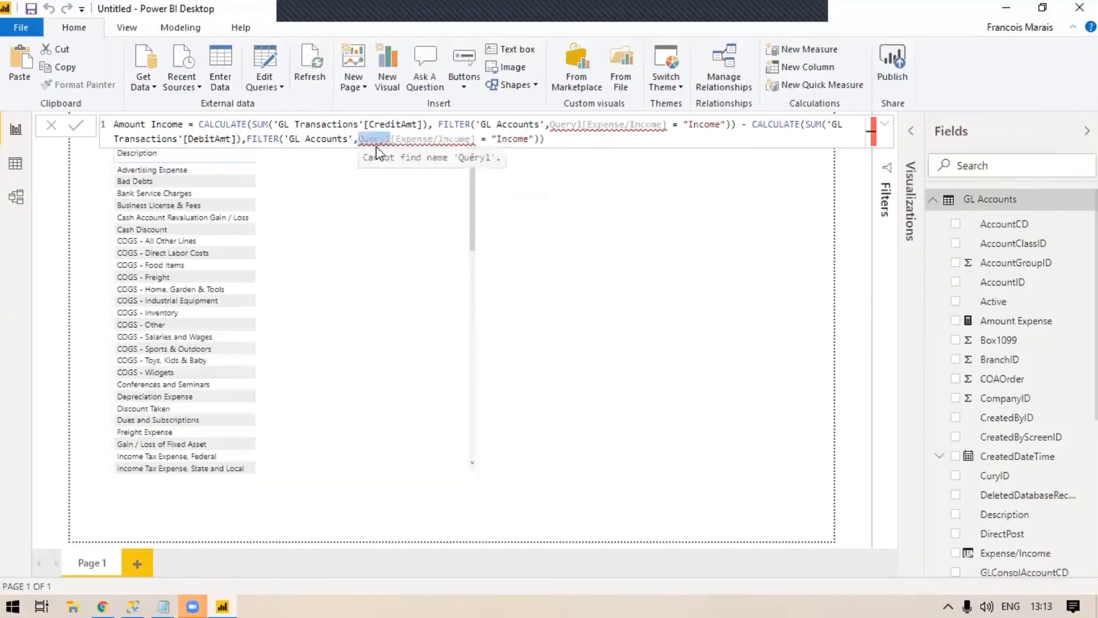
text(GL Accounts')
key(Tab)
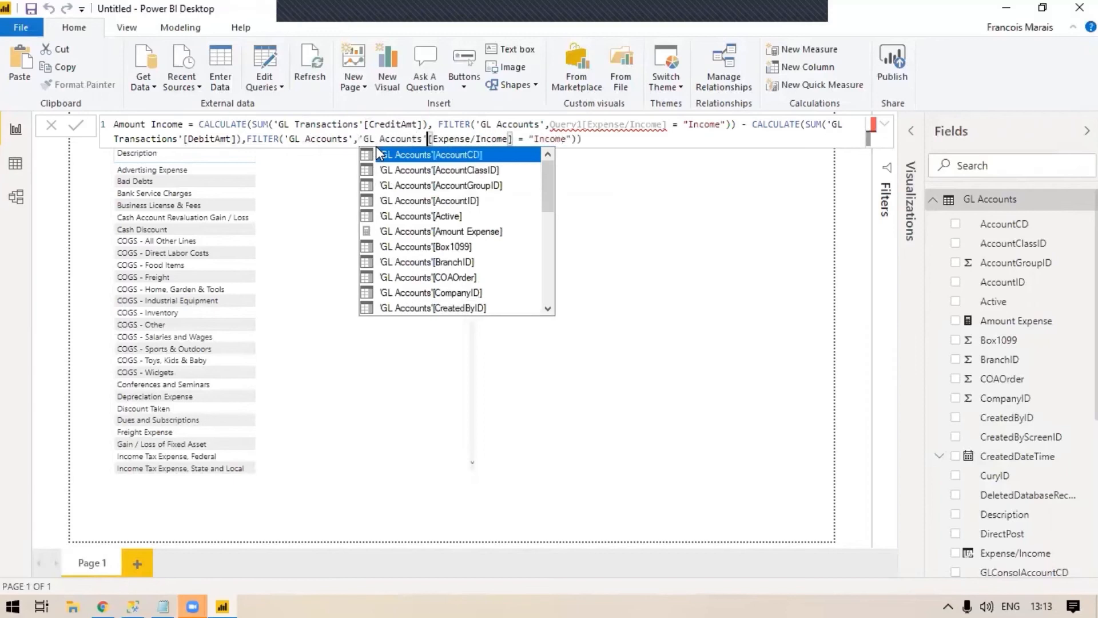
Change the first FILTER's Expense/Income column reference from Query1 to 'GL Accounts' and commit the Amount Income measure.
click(576, 125)
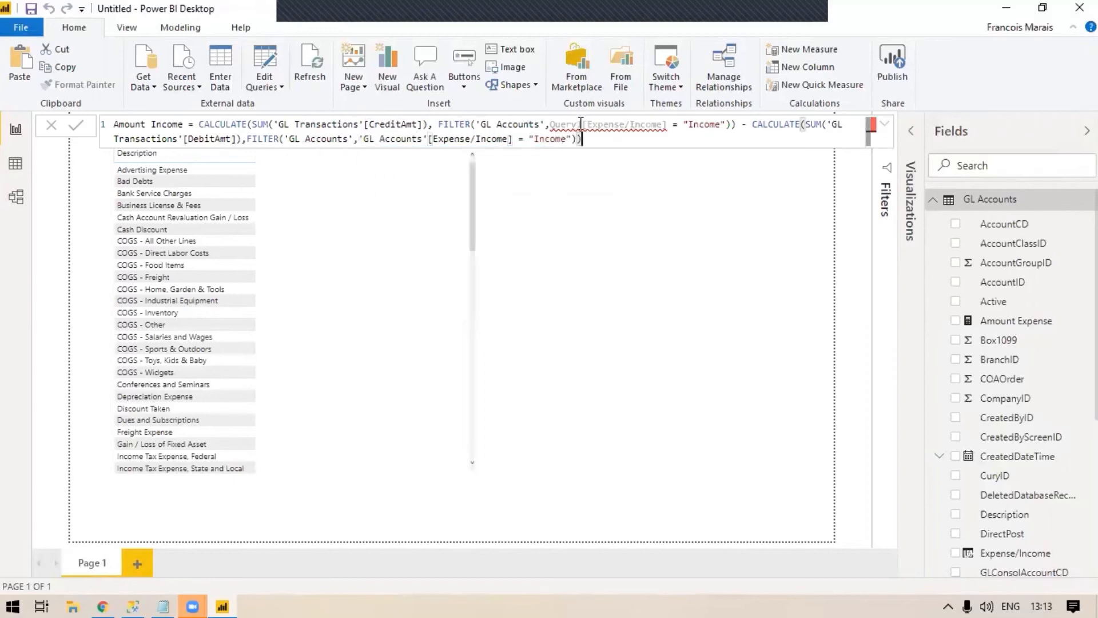
key(BackSpace)
key(BackSpace)
key(BackSpace)
key(BackSpace)
key(BackSpace)
key(Delete)
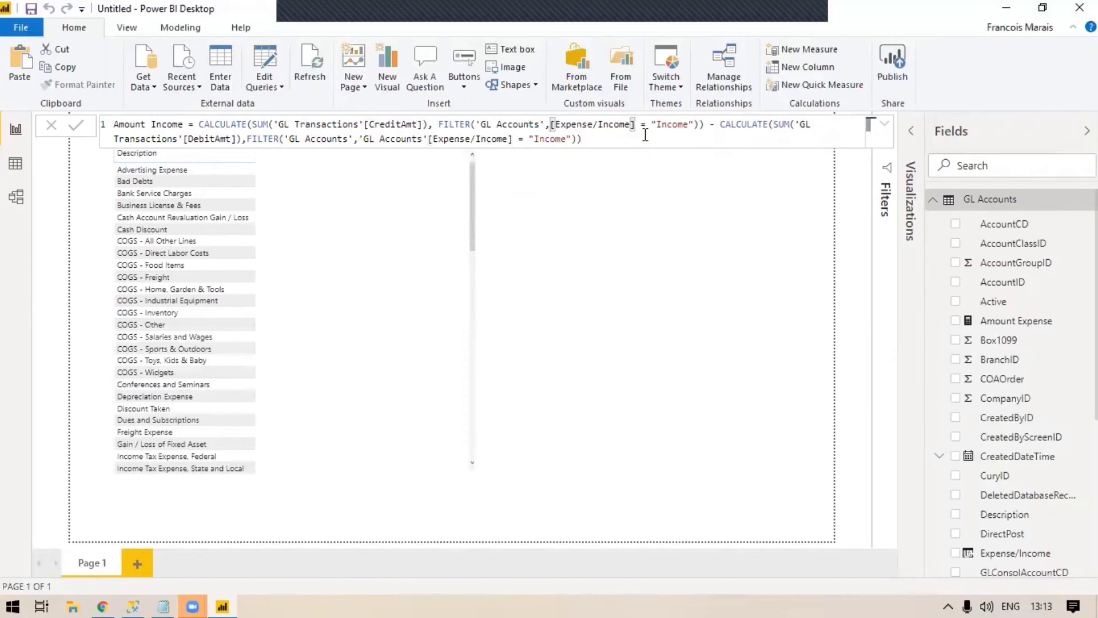
text(Gl ac)
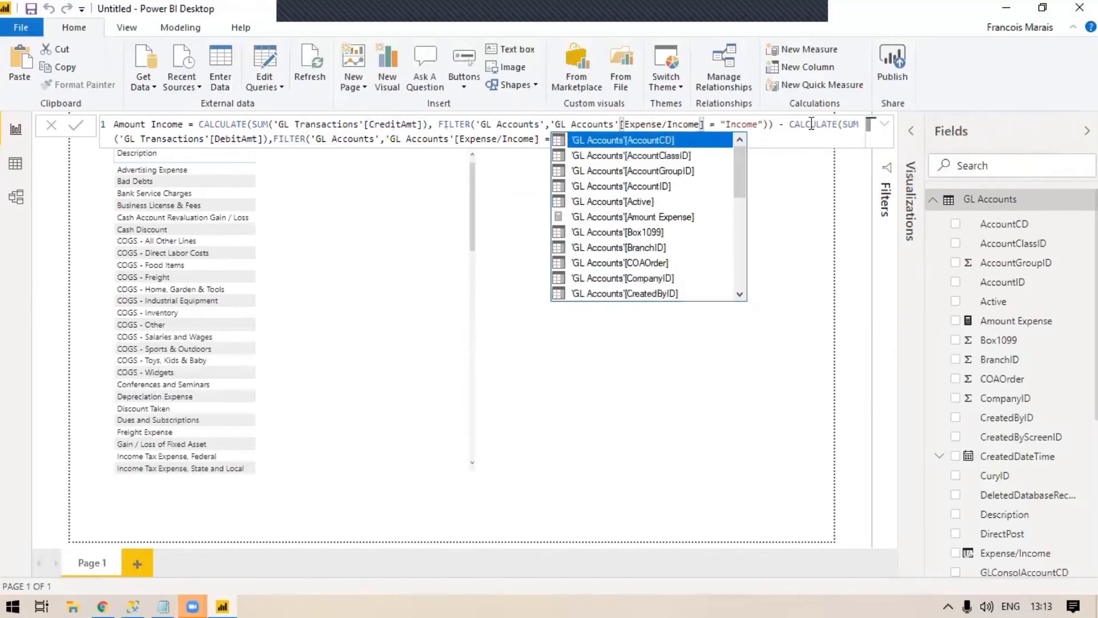
key(Tab)
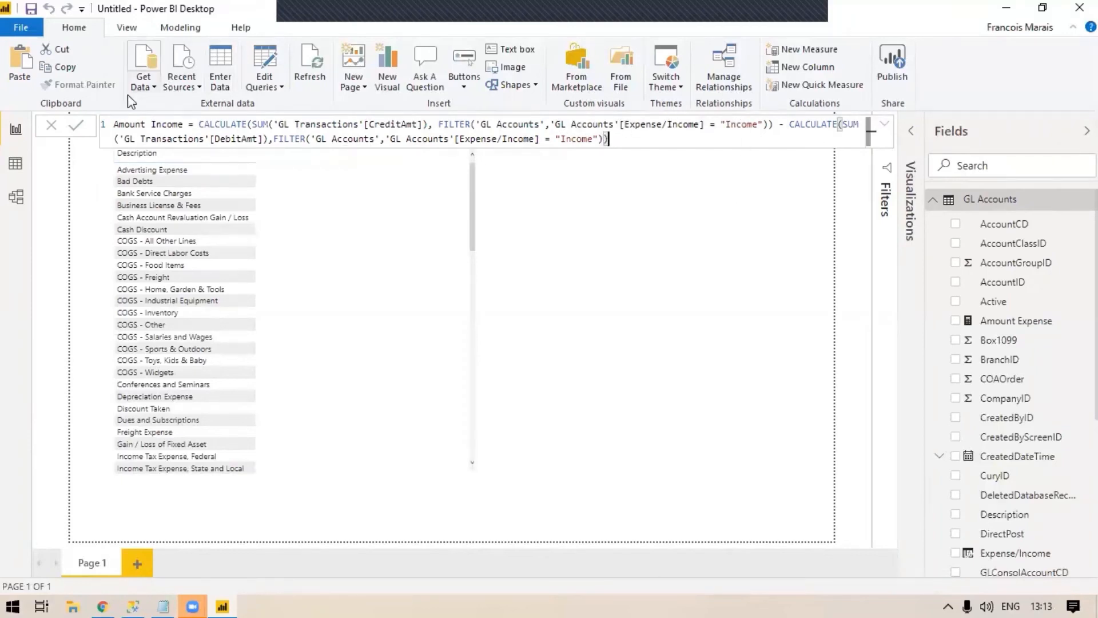
click(80, 126)
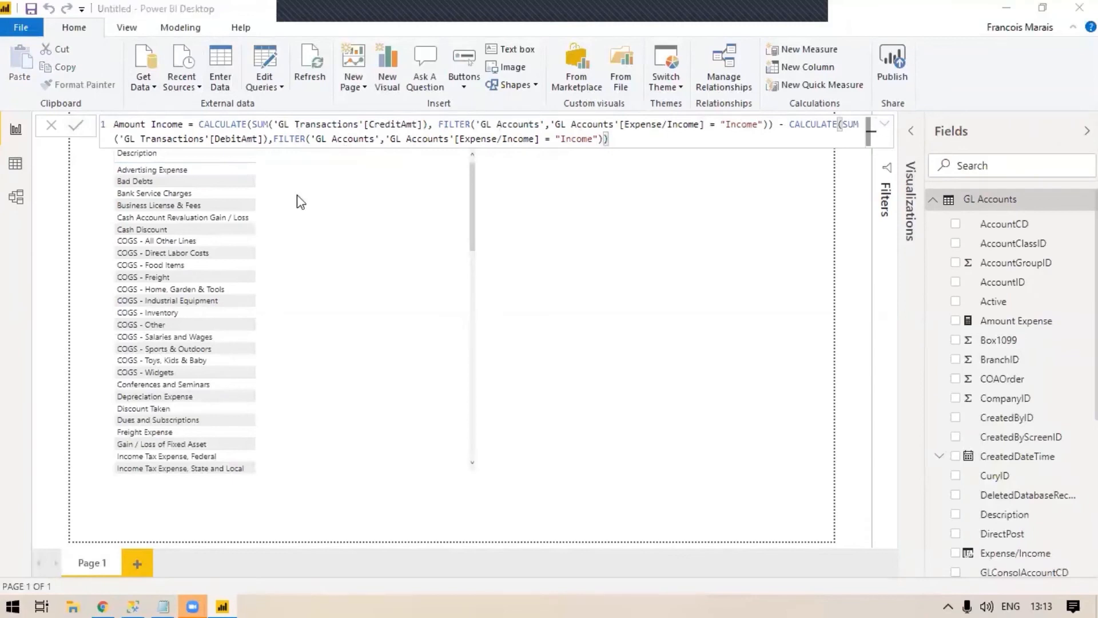
click(686, 316)
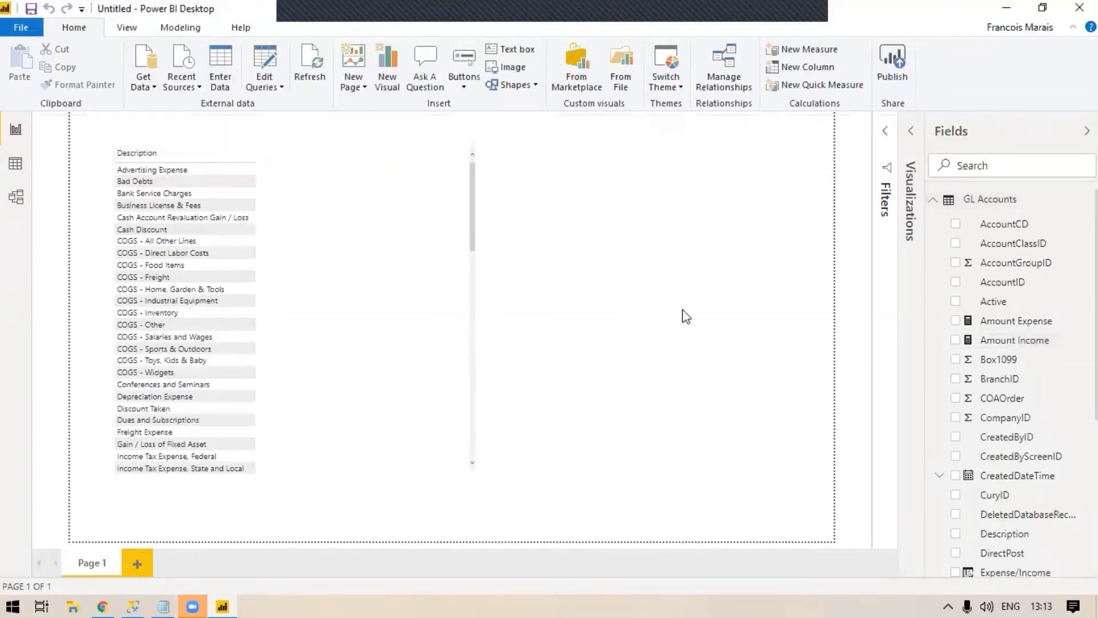
Add Amount Expense and Amount Income to the table visual, placing Amount Income before Amount Expense.
click(441, 290)
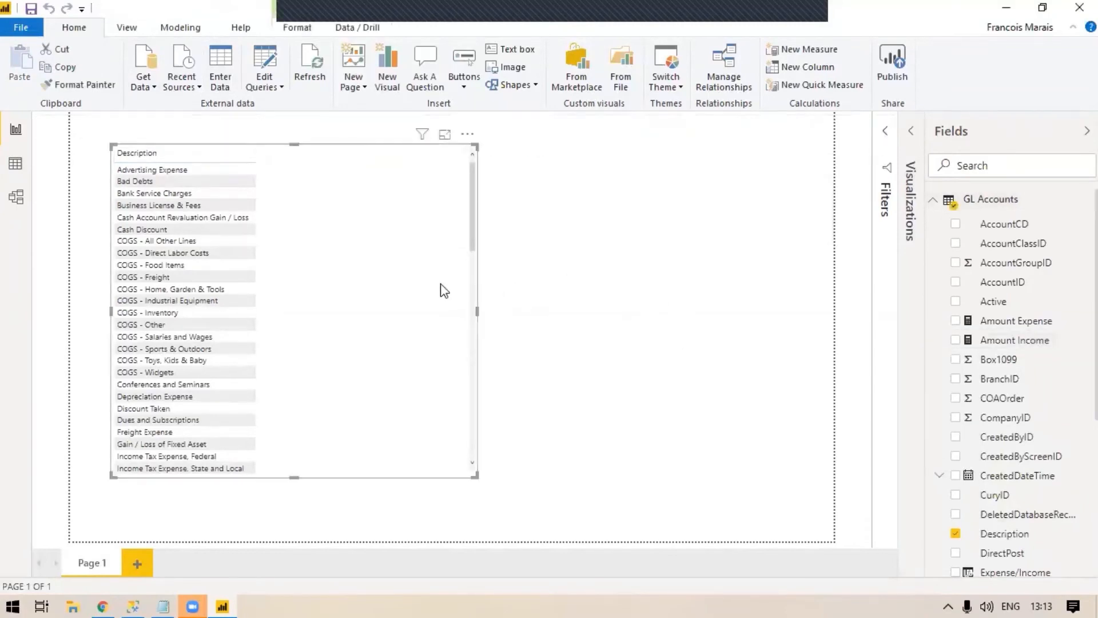
click(956, 321)
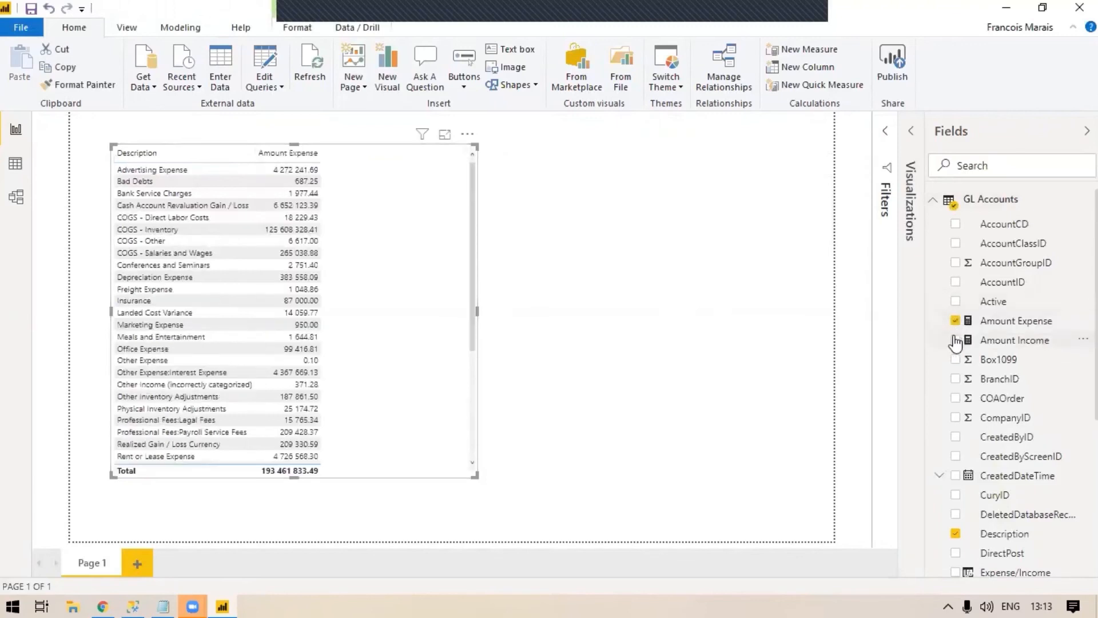
click(962, 341)
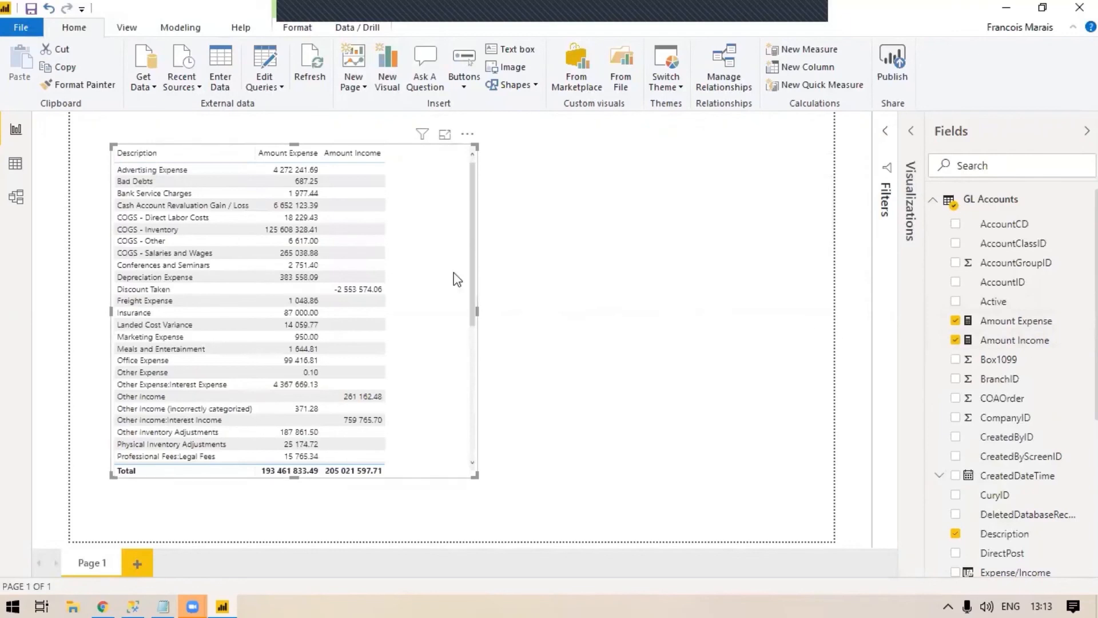
click(911, 131)
drag(841, 375, 828, 349)
click(621, 261)
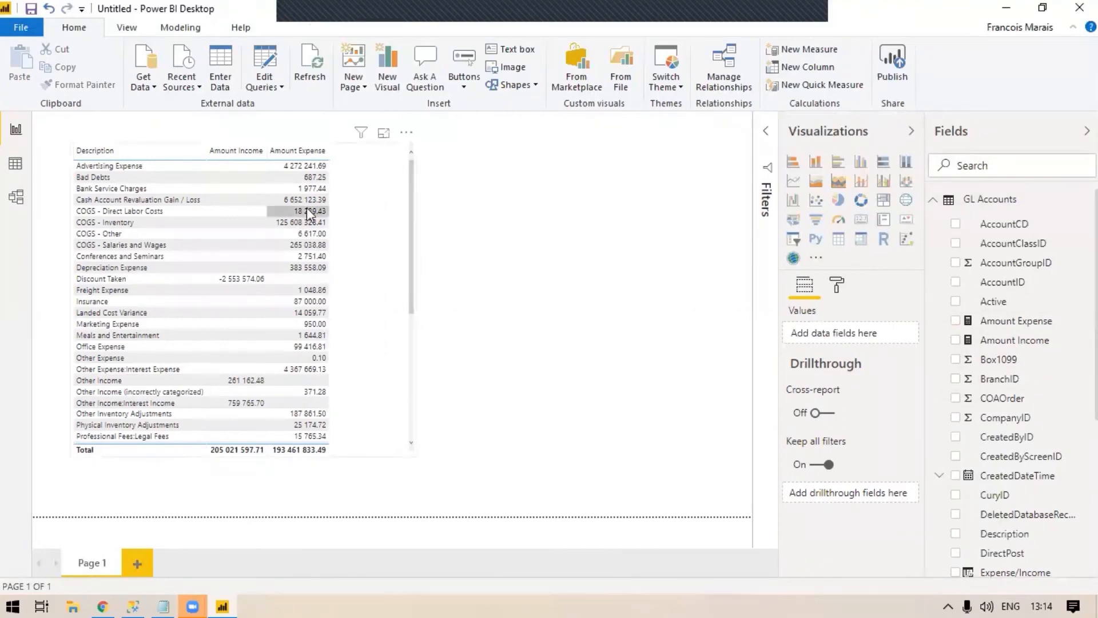
Review the table's rows, add Expense/Income as its first column and enlarge the visual to fit the extra column.
scroll(159, 353, down, 5)
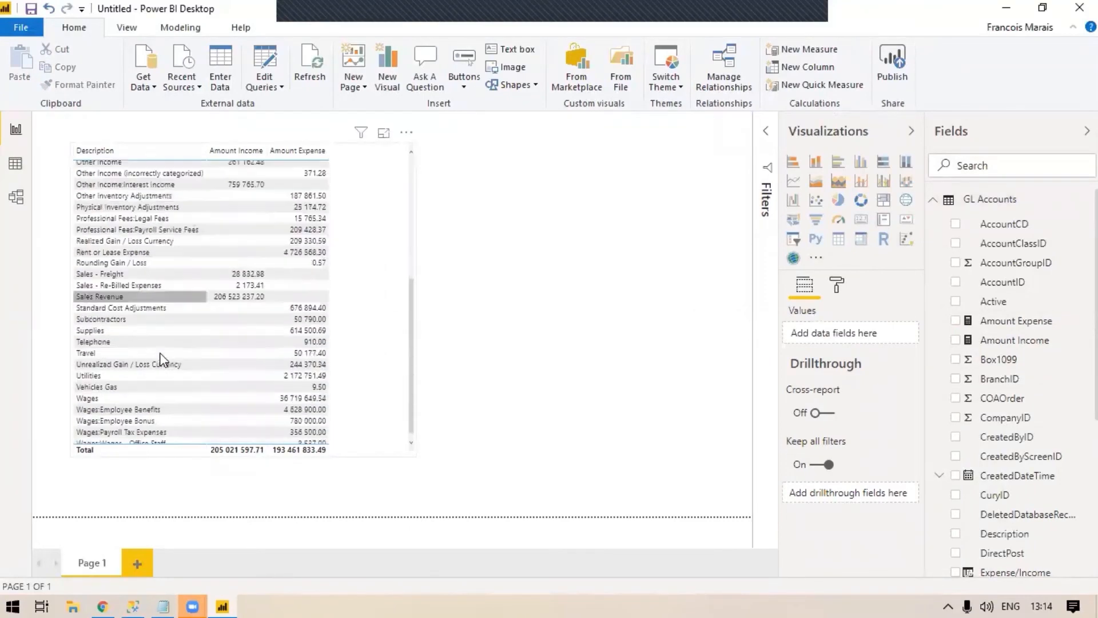
scroll(159, 353, up, 5)
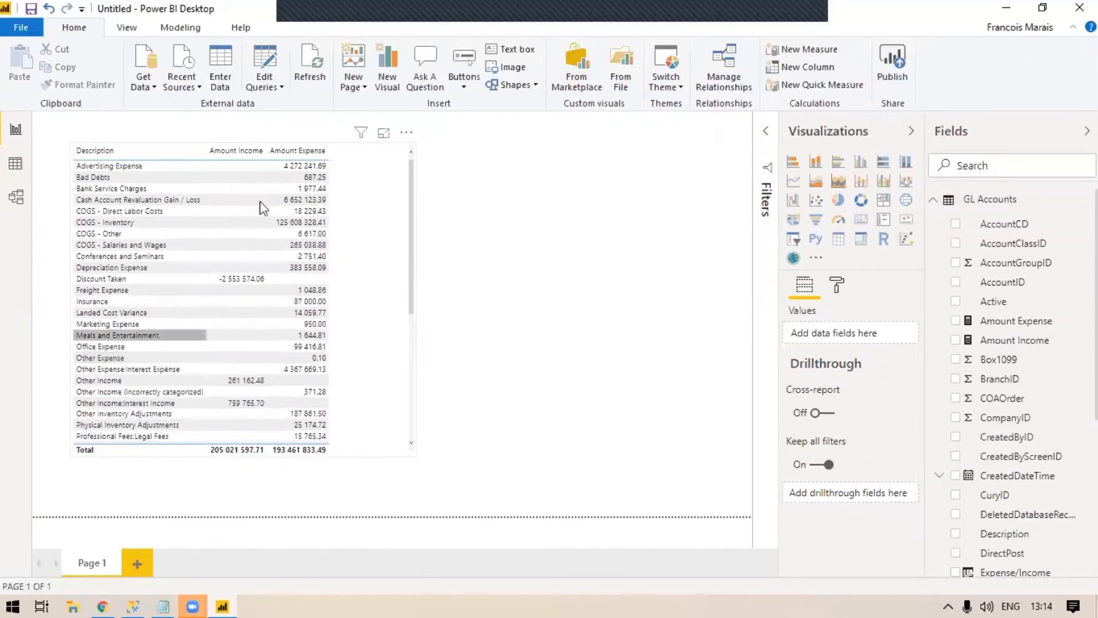
click(377, 219)
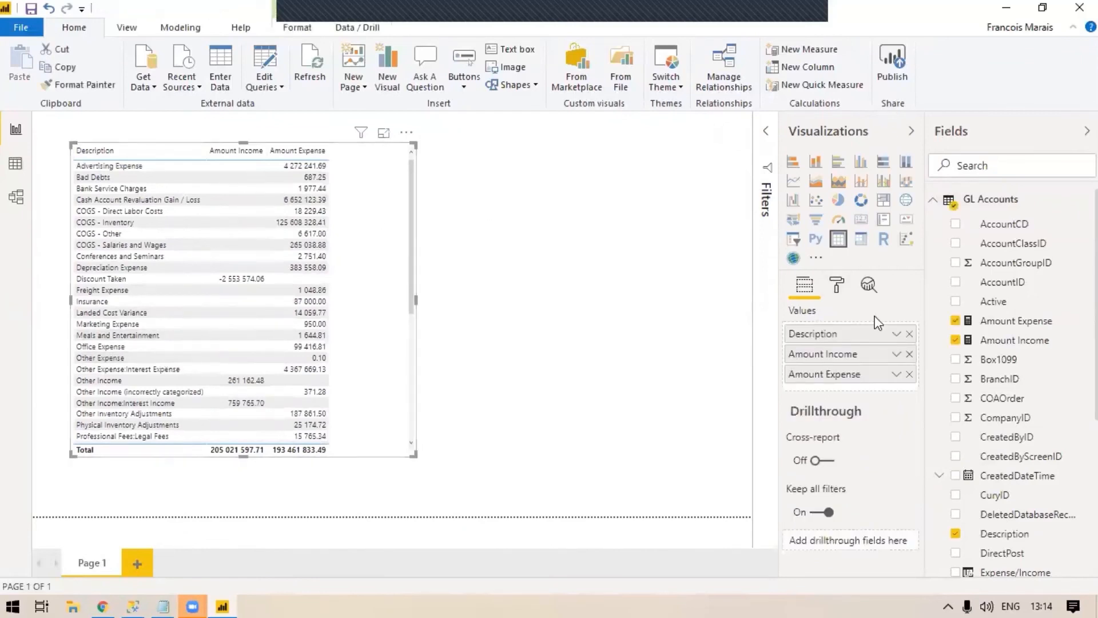
scroll(1030, 400, down, 3)
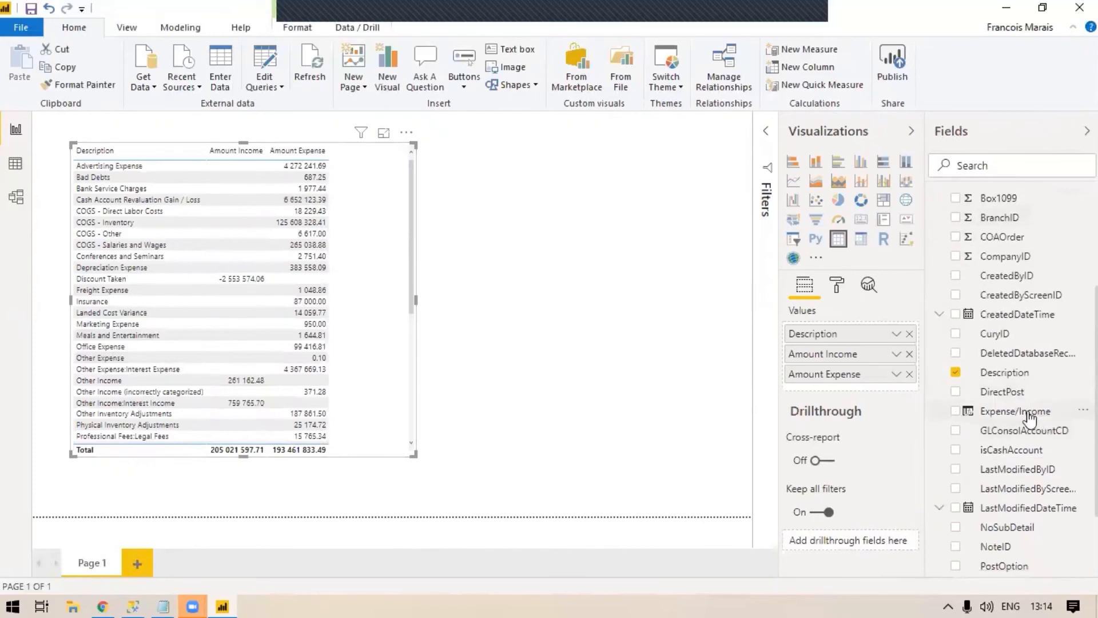
drag(1029, 418, 870, 335)
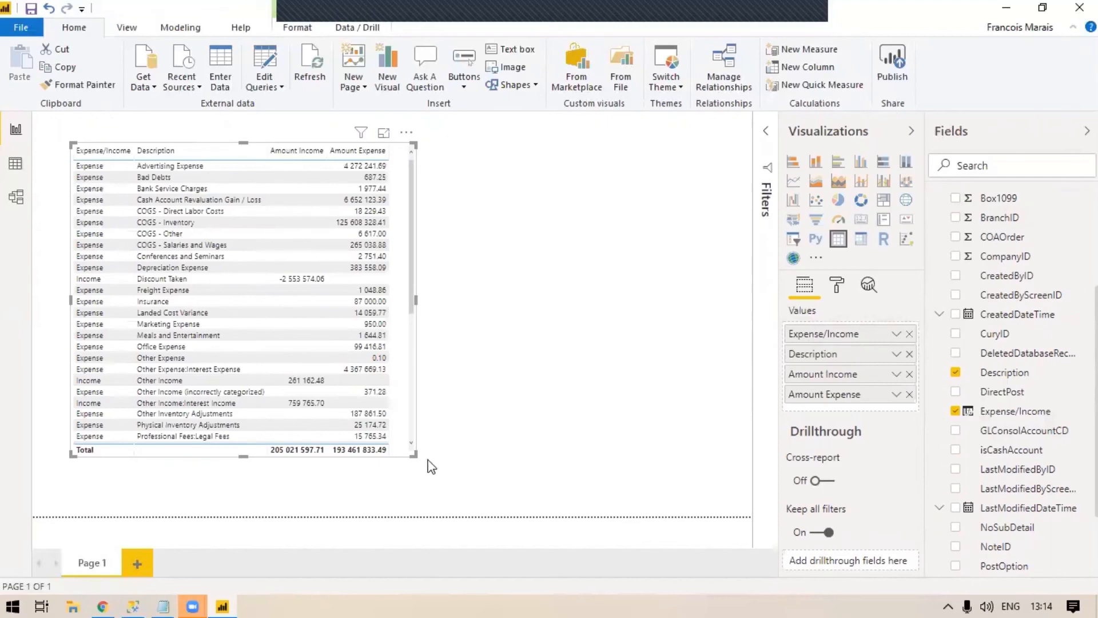
drag(416, 455, 534, 483)
scroll(217, 289, down, 5)
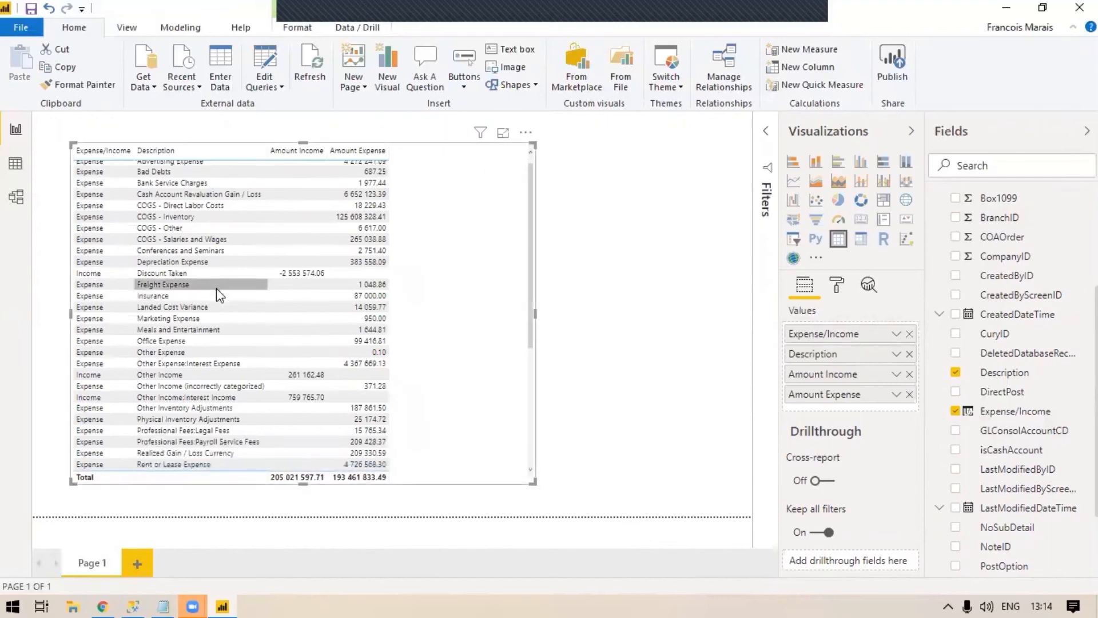
scroll(216, 289, up, 5)
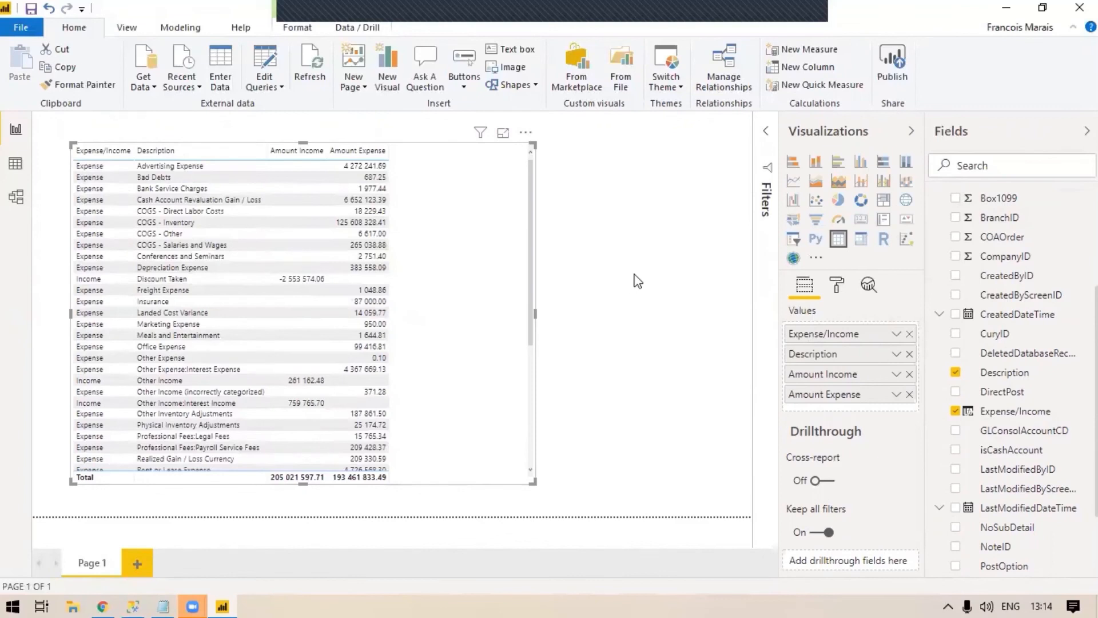
Convert the table to a matrix with Description nested under Expense/Income in the rows, and check the details of both groups.
click(866, 243)
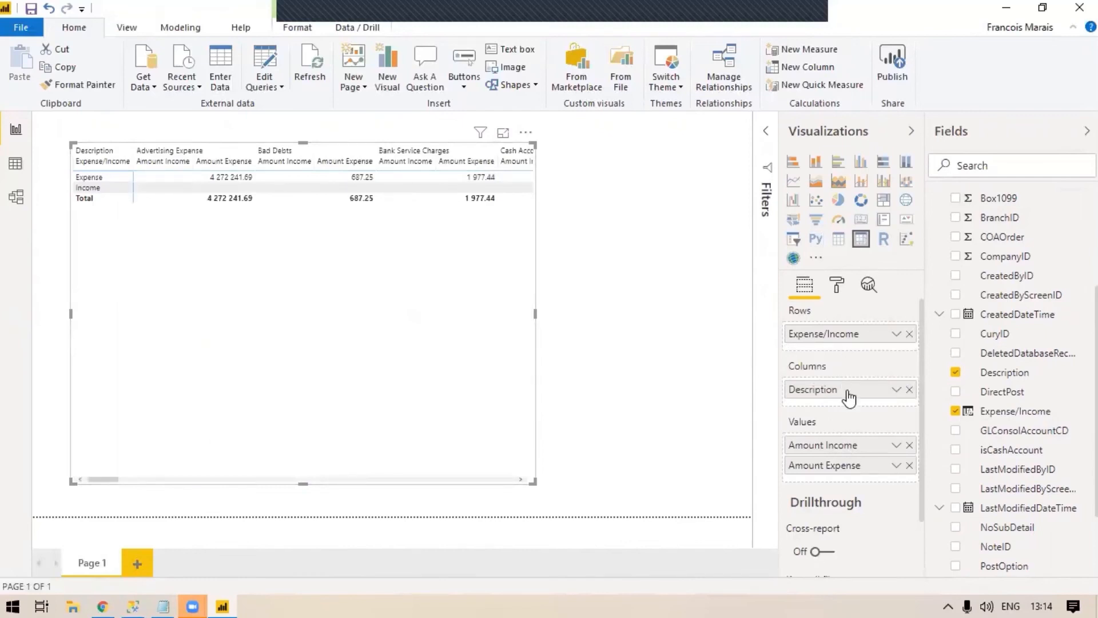
drag(849, 397, 853, 353)
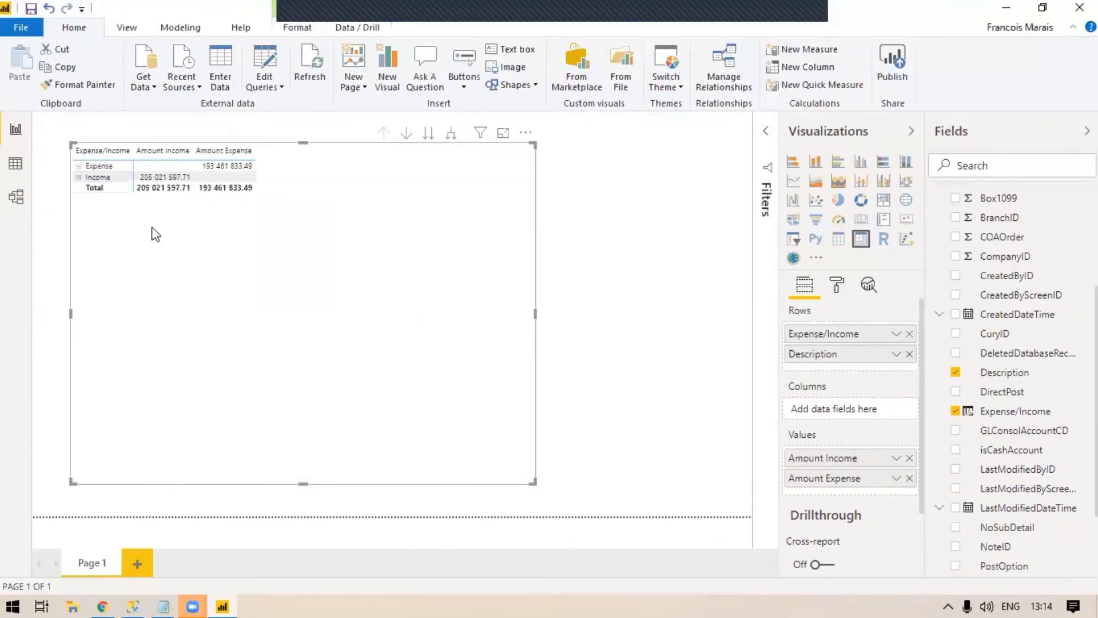
click(79, 165)
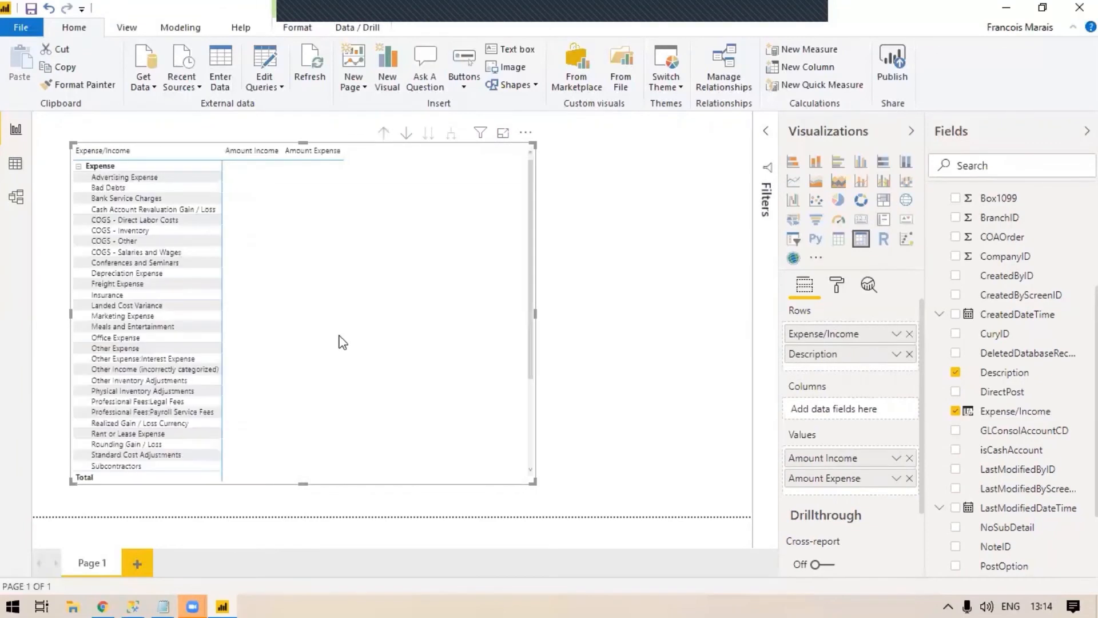
click(77, 166)
click(79, 177)
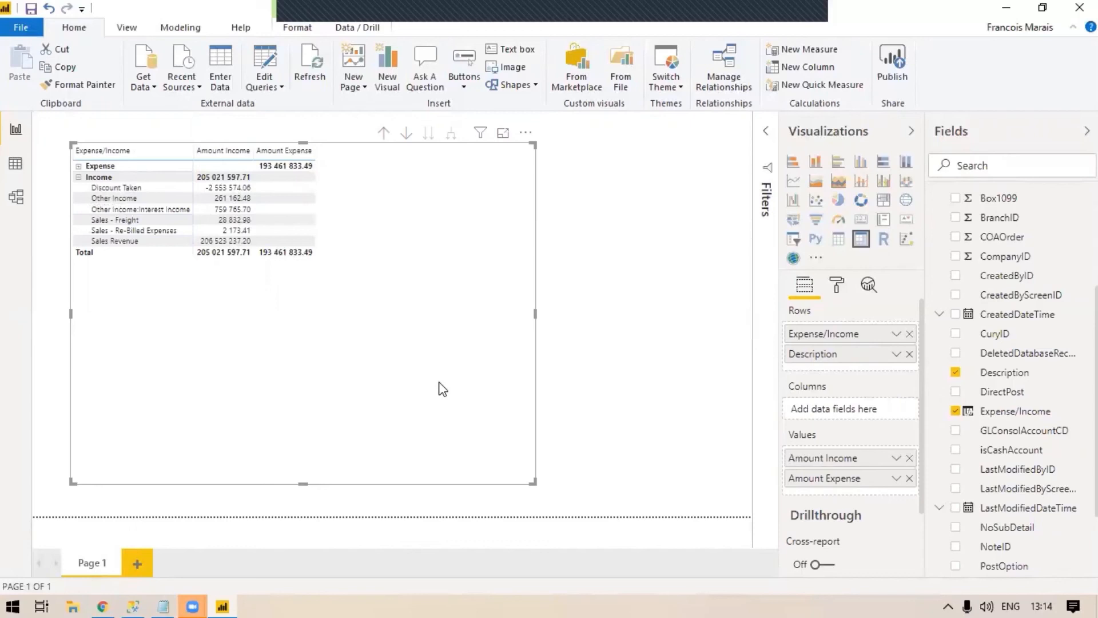
click(80, 178)
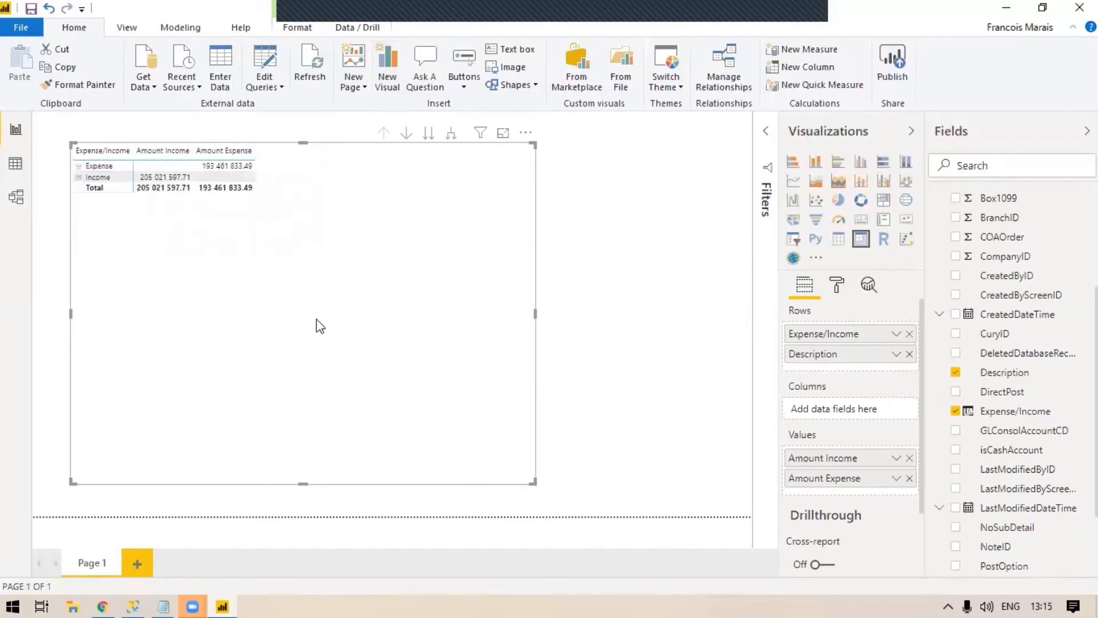
Start a new GL Accounts measure named Amount, consulting the Total formula in the Notepad notes.
click(709, 324)
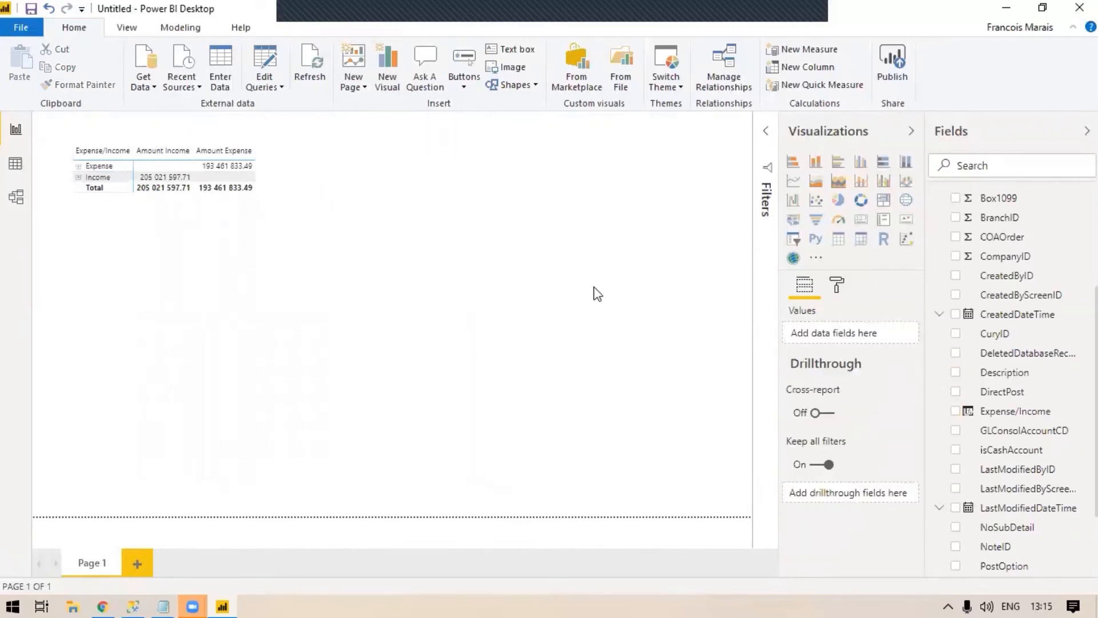
click(789, 51)
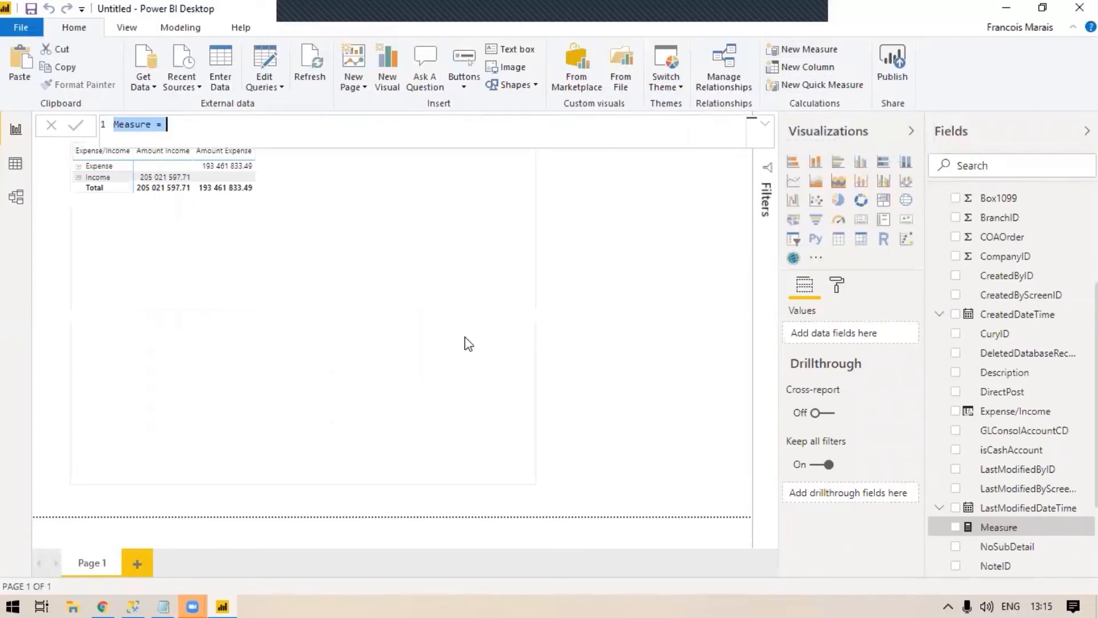
key(BackSpace)
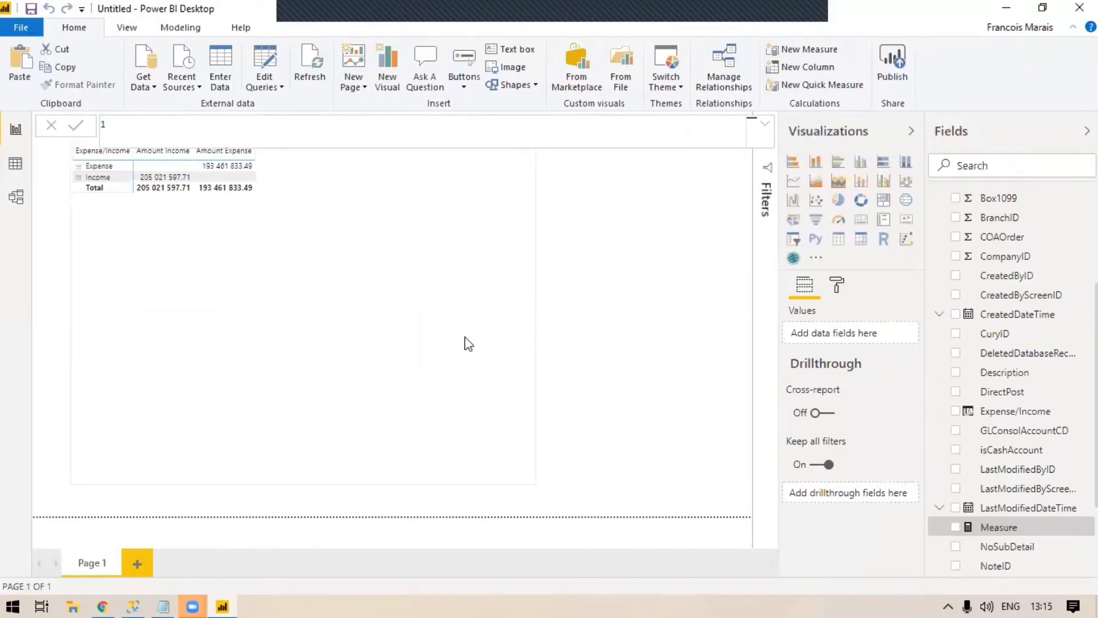
text(Amount)
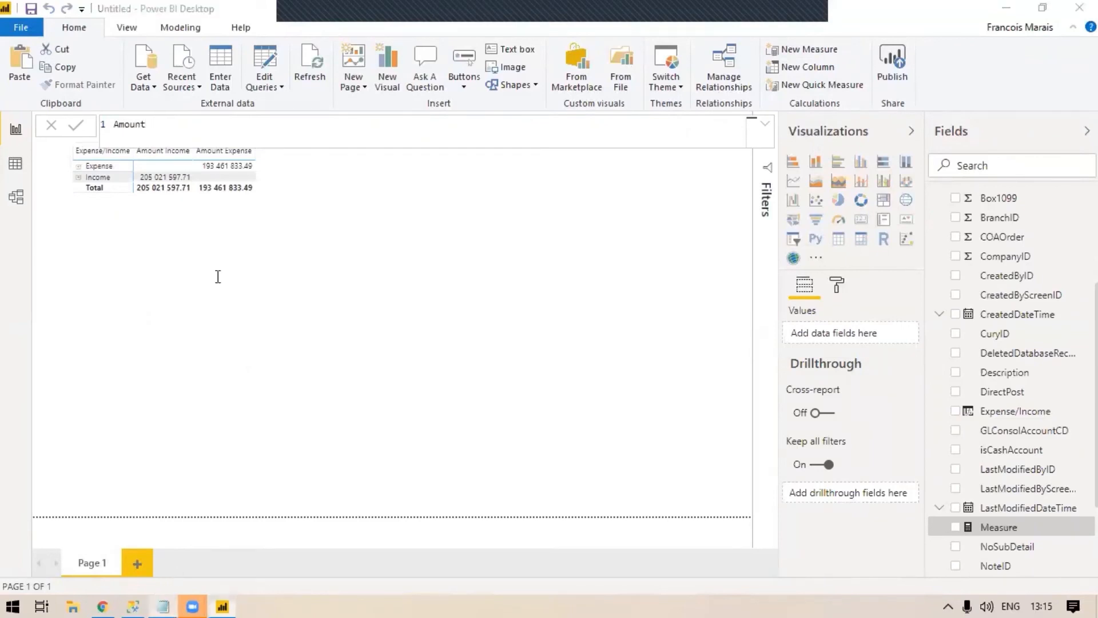
key(alt+Tab)
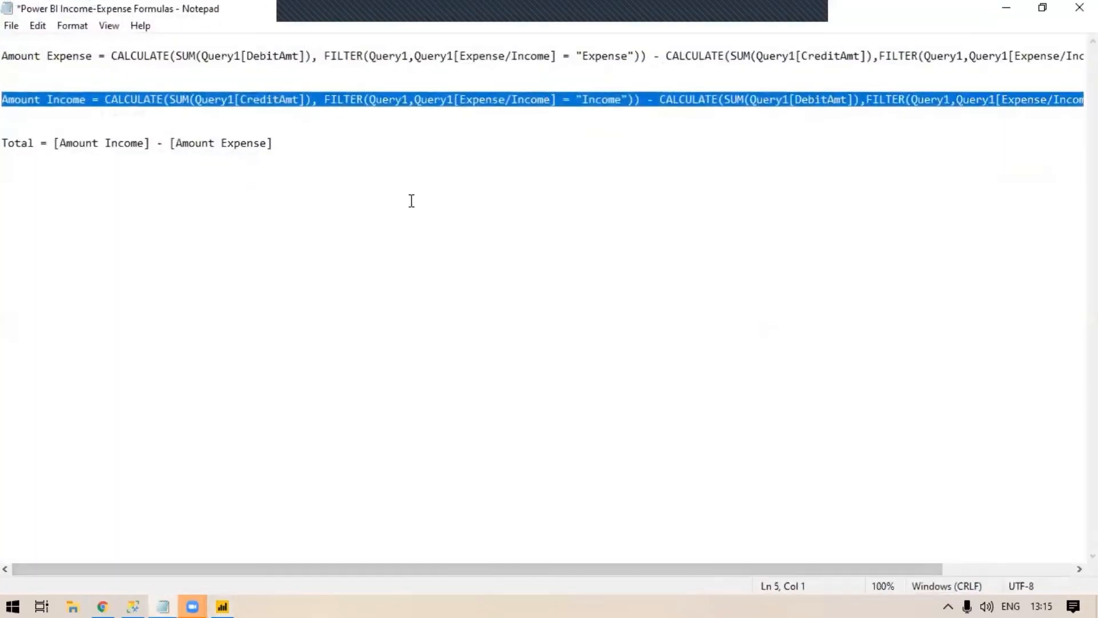
click(1006, 9)
text(= Actu)
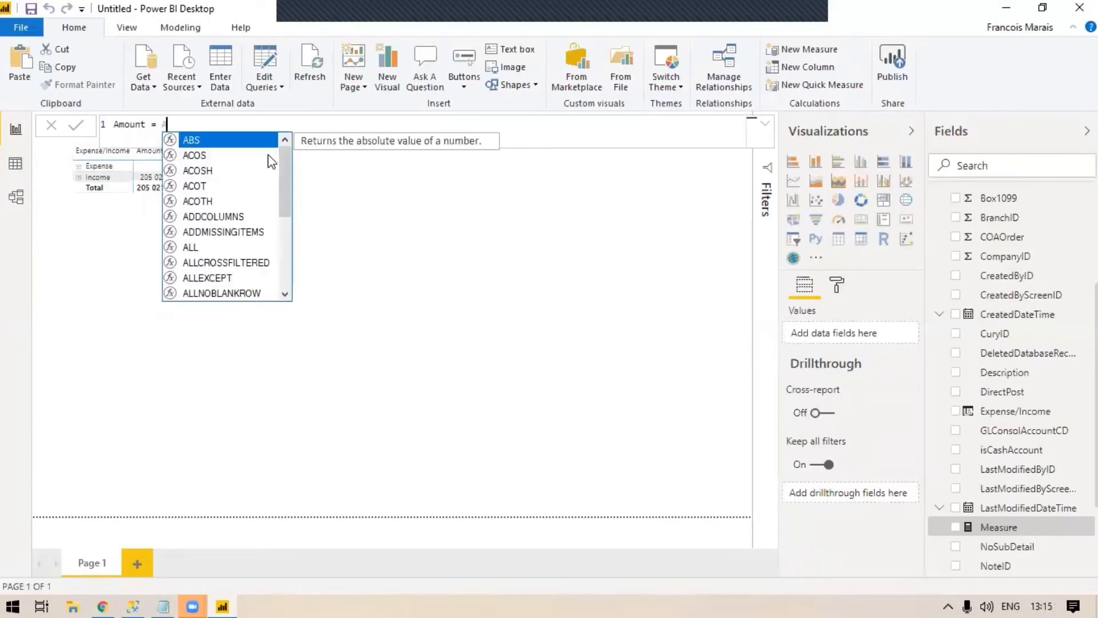
key(BackSpace)
key(BackSpace)
key(BackSpace)
key(BackSpace)
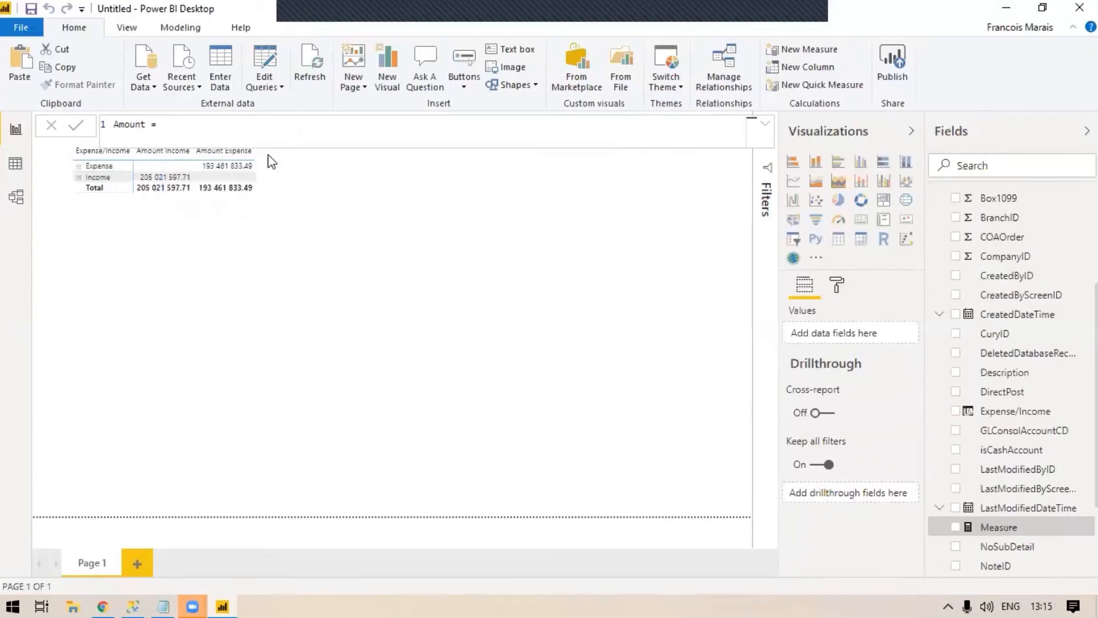
Define the Amount measure as [Amount Income] - [Amount Expense] and commit it.
scroll(987, 402, up, 3)
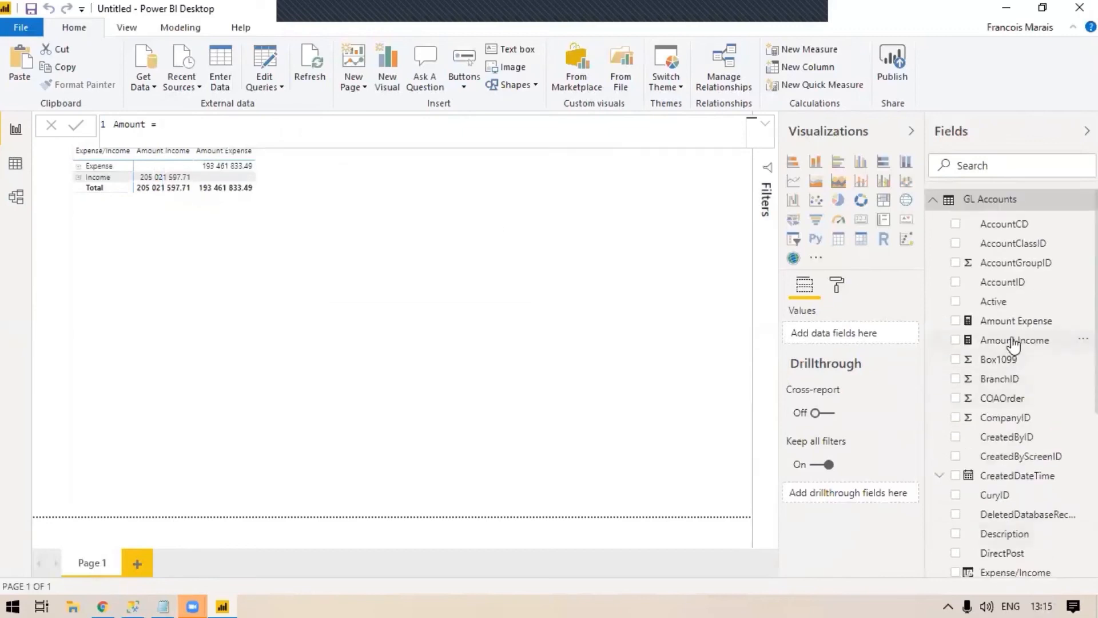
text(amount)
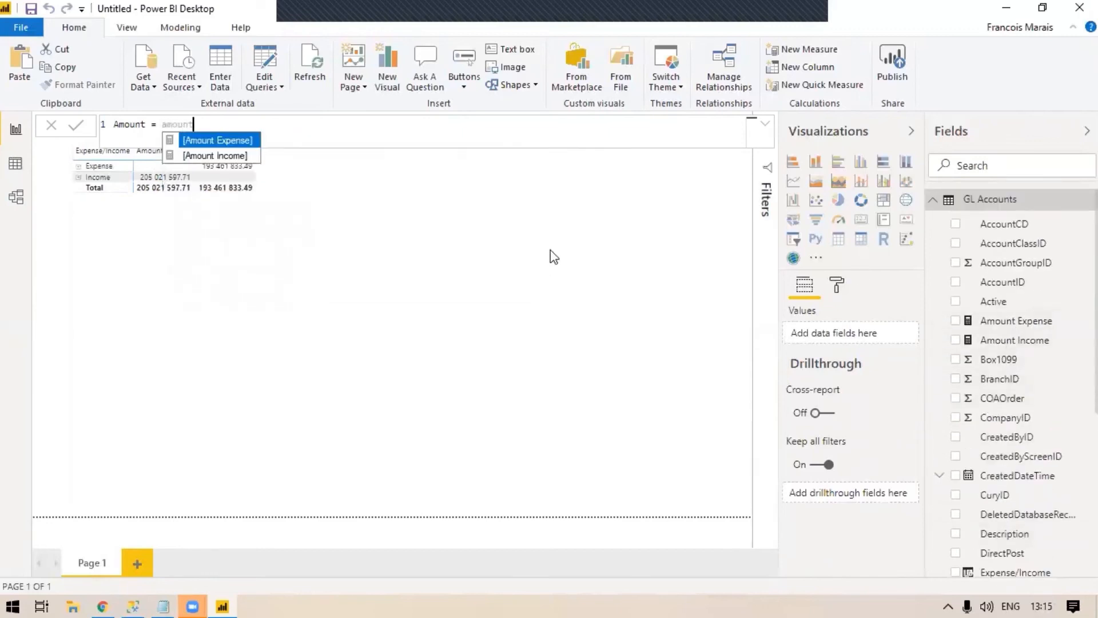
key(Down)
key(Tab)
text(- )
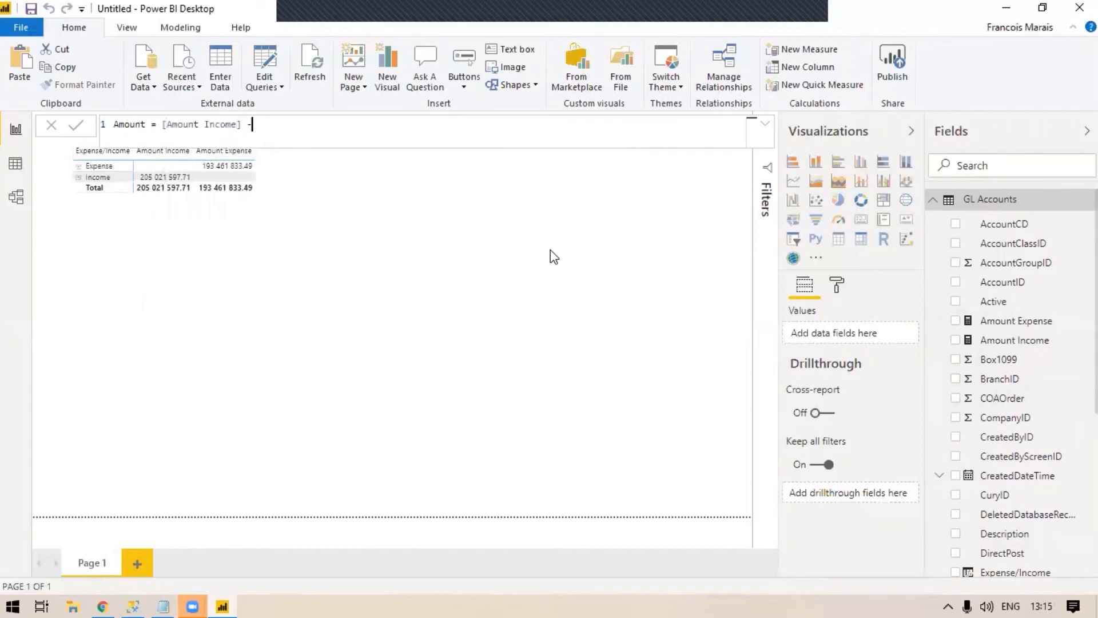
text(amount)
key(Tab)
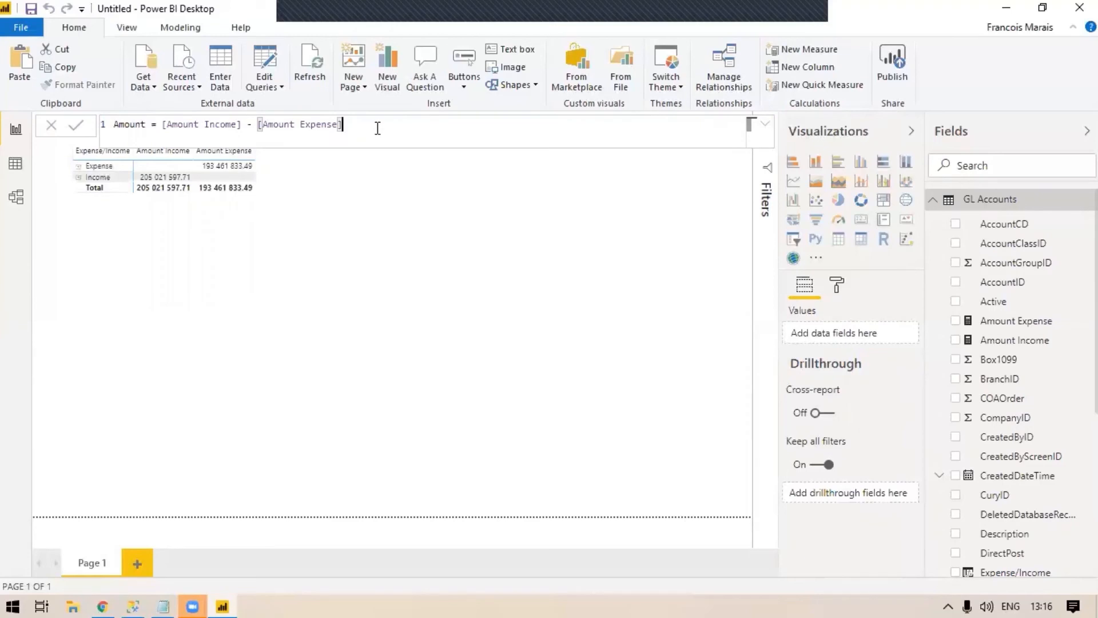
click(75, 125)
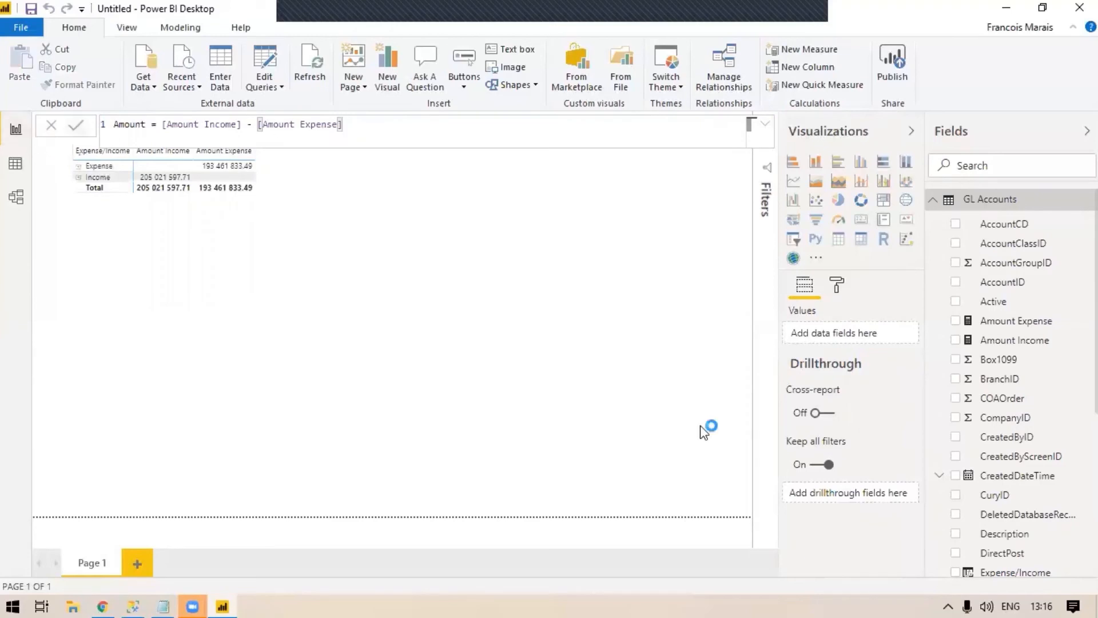
Replace Amount Income and Amount Expense in the matrix values with the Amount measure.
click(341, 229)
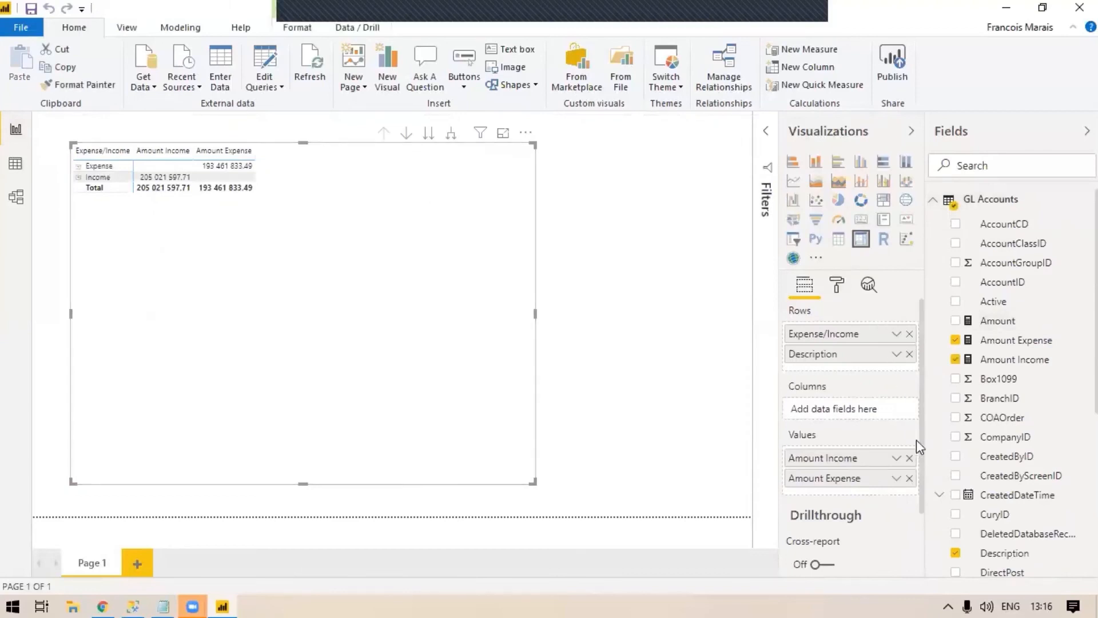
click(909, 458)
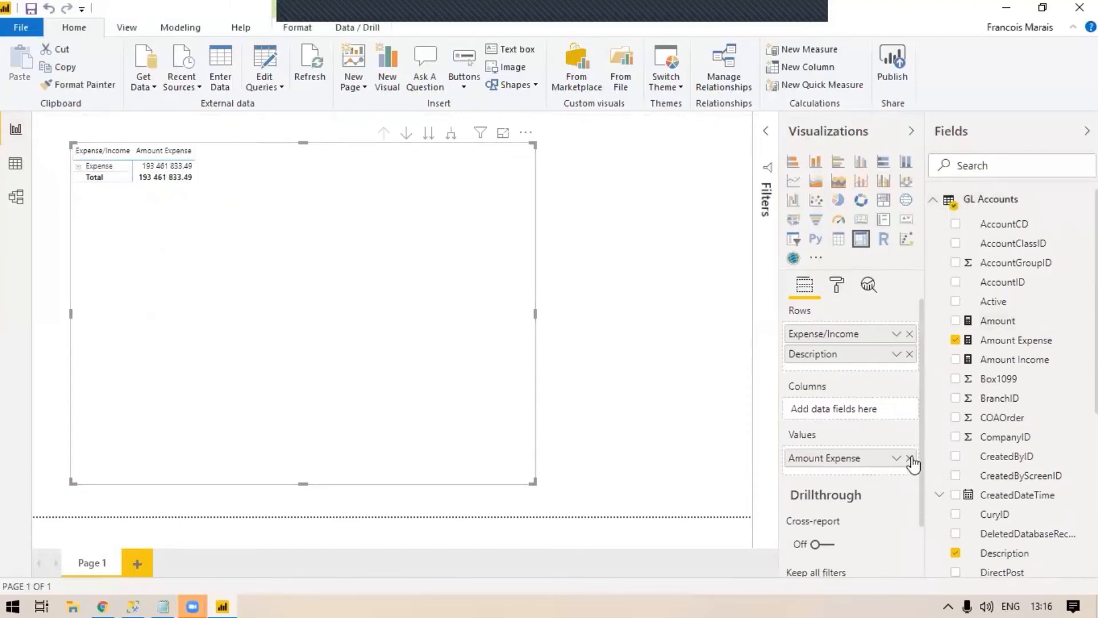
click(909, 457)
click(955, 320)
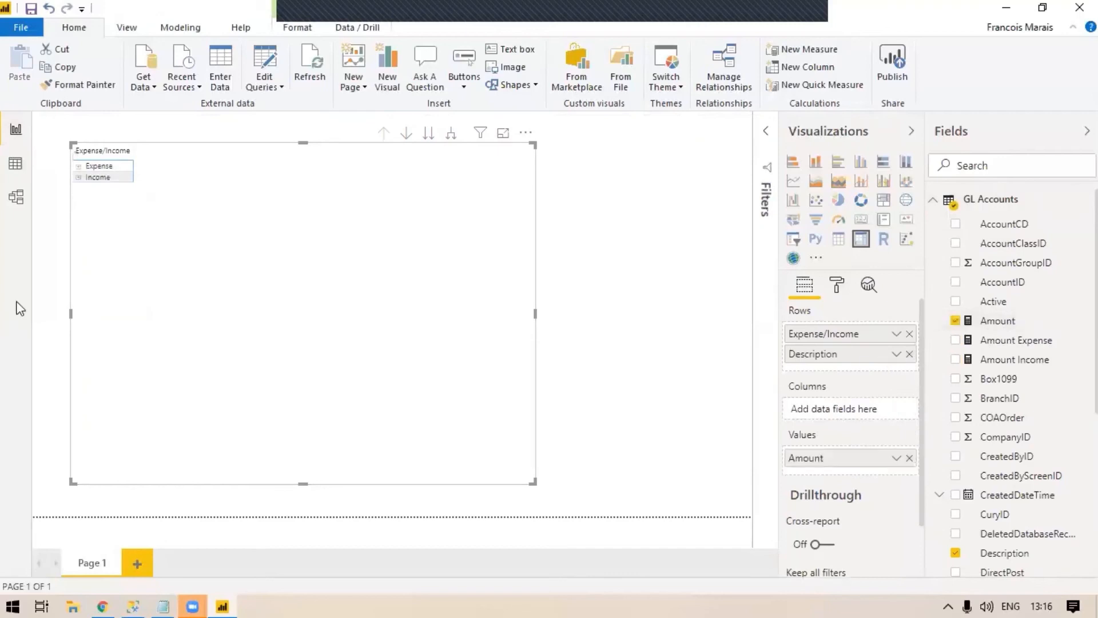